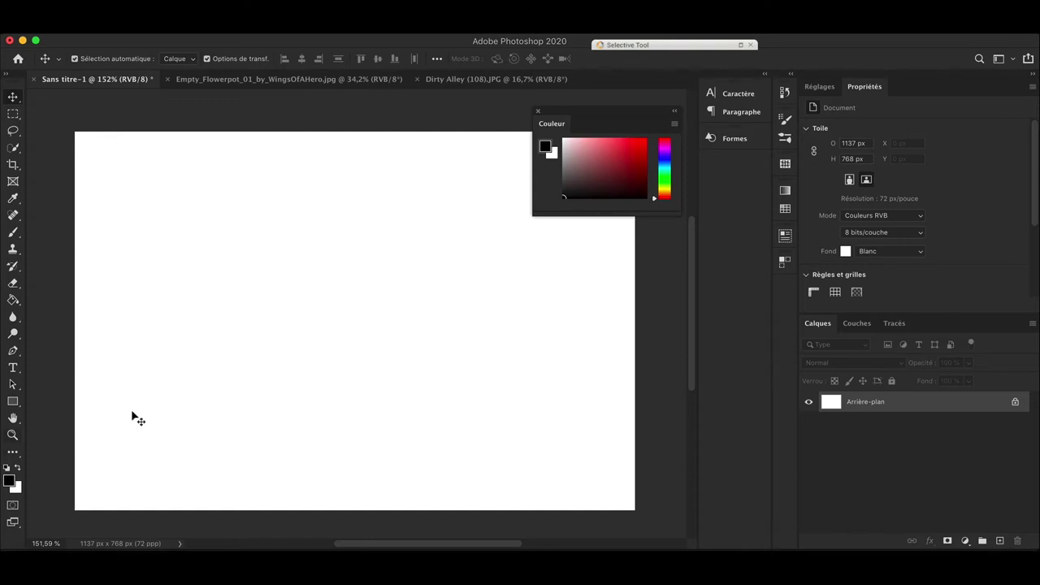
Select the standard Pen tool and keep its mode set to Path (Tracé).
key(p)
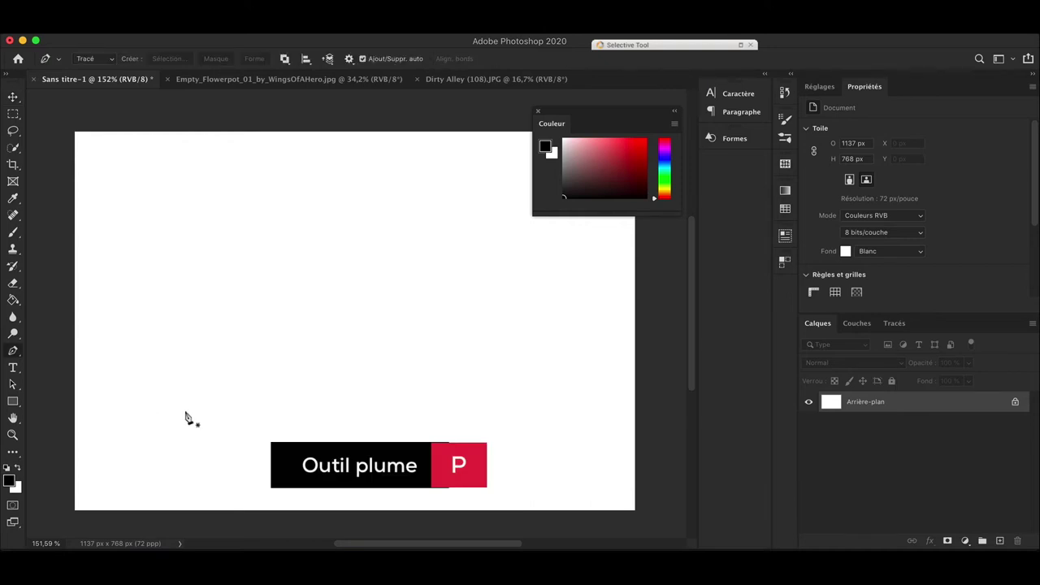
click(10, 351)
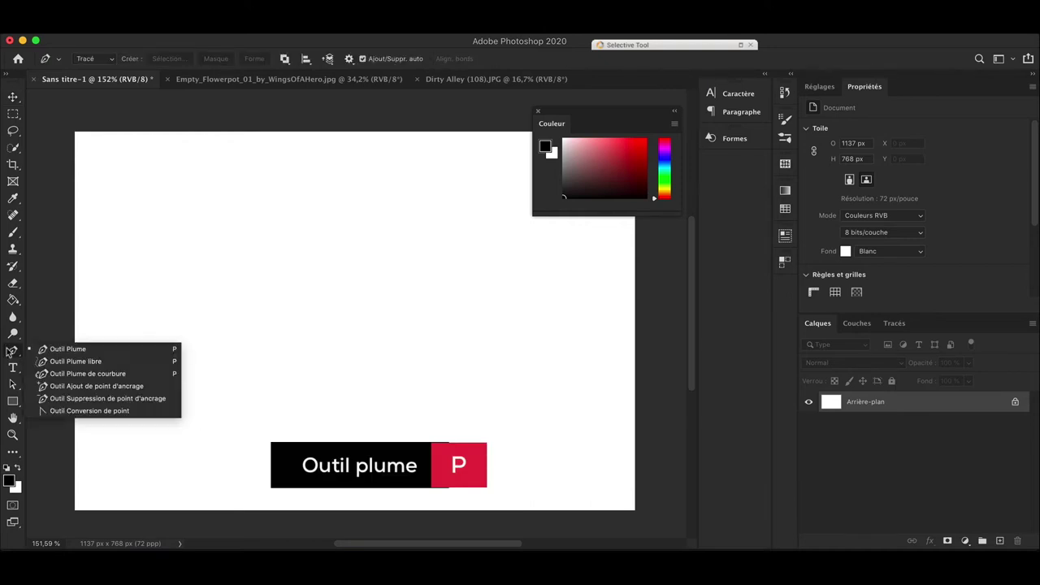
click(114, 349)
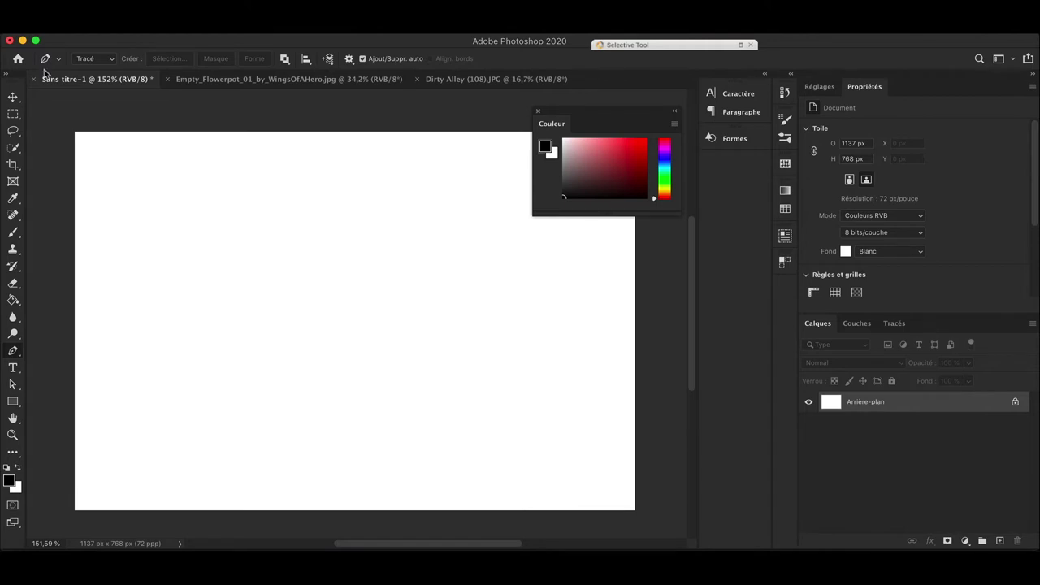
click(95, 64)
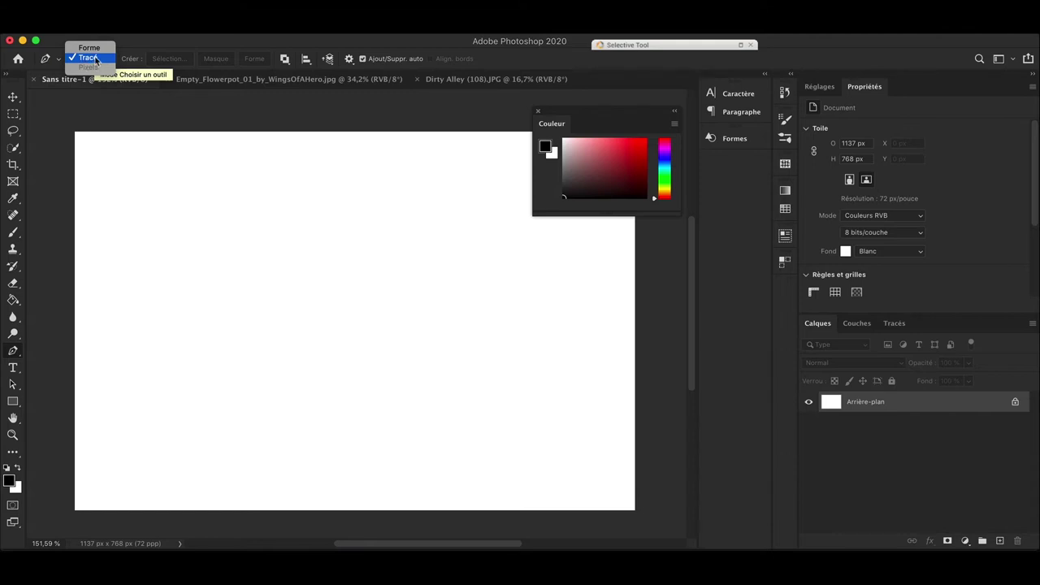
click(95, 59)
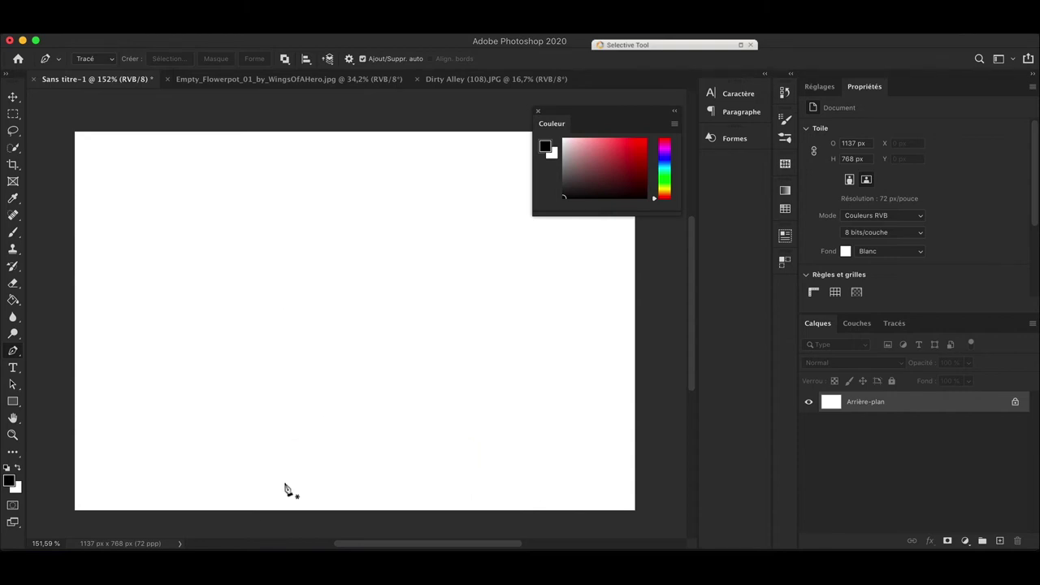
Draw a closed wavy pen path across the lower right of the canvas.
click(239, 519)
drag(488, 323, 567, 341)
drag(659, 324, 685, 374)
click(665, 500)
drag(591, 528, 306, 524)
click(239, 520)
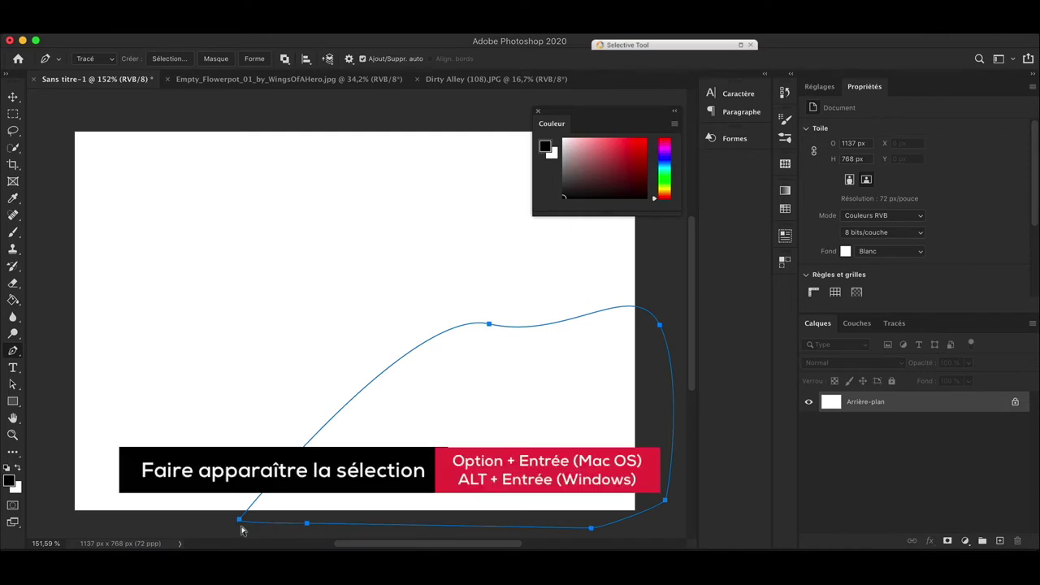
Load the path as a selection, add new layer Calque 1, and pick red.
key(alt+Return)
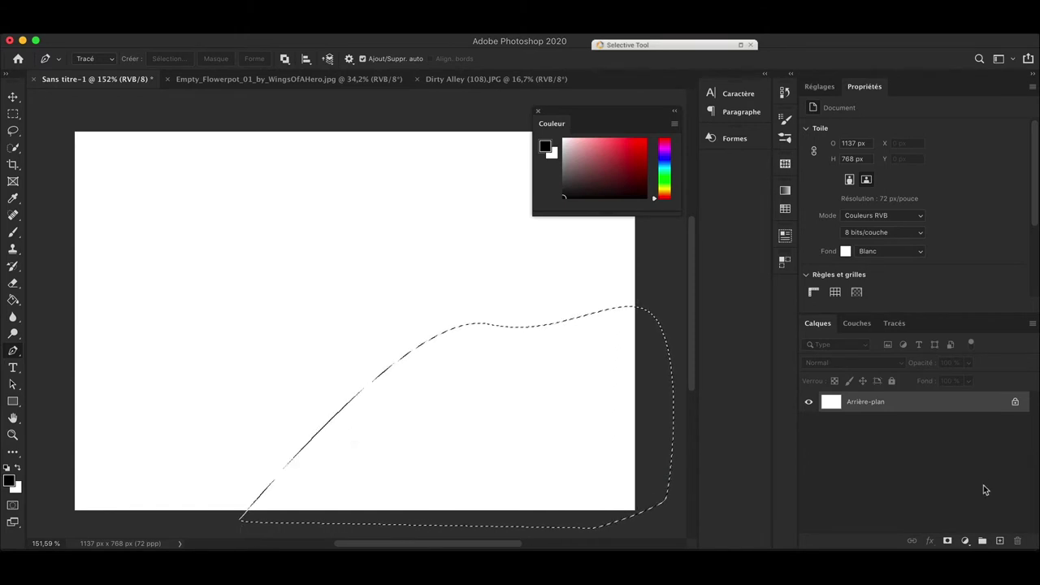
click(1000, 541)
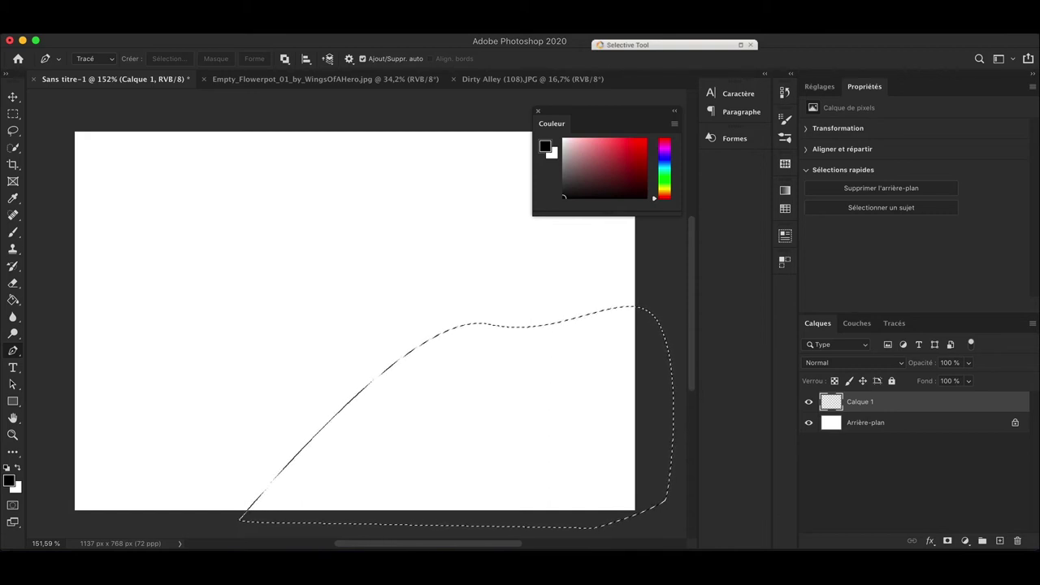
click(642, 149)
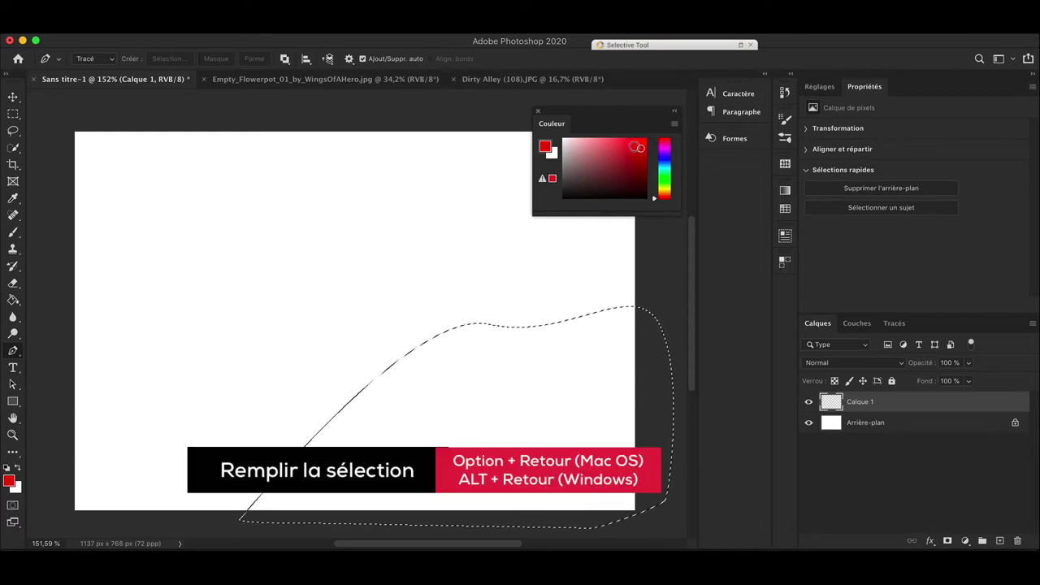
Fill the wavy selection with red, deselect, and move the red shape down-right.
key(alt+Return)
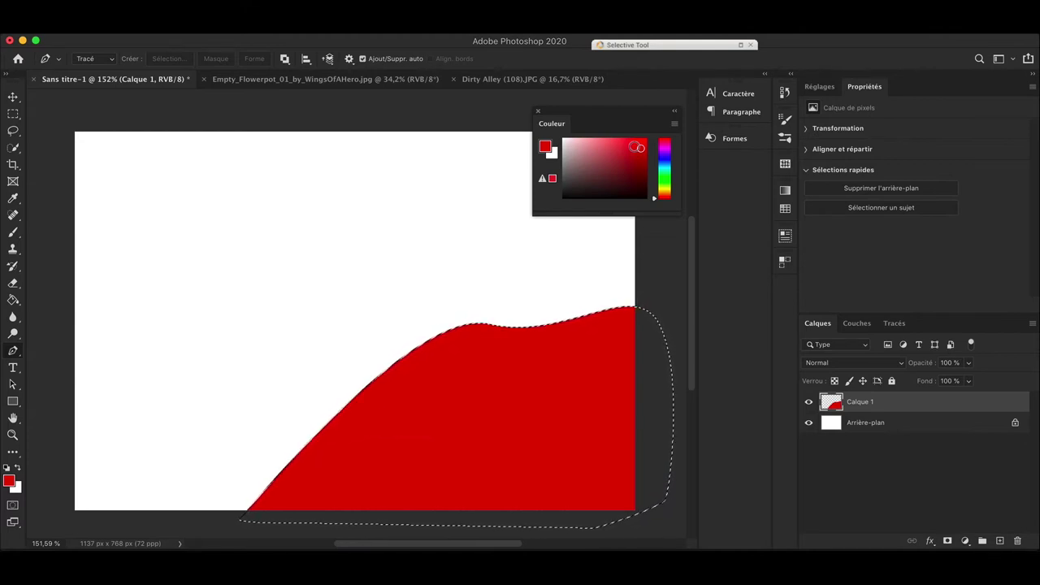
key(ctrl+d)
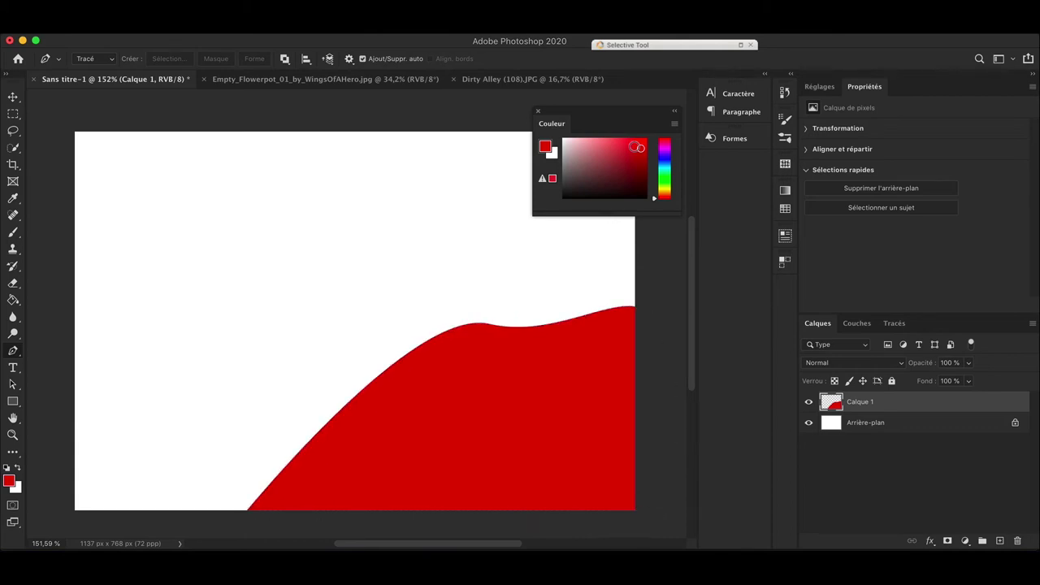
key(v)
mouse_move(560, 427)
mouse_down()
mouse_move(524, 374)
mouse_move(608, 470)
mouse_up()
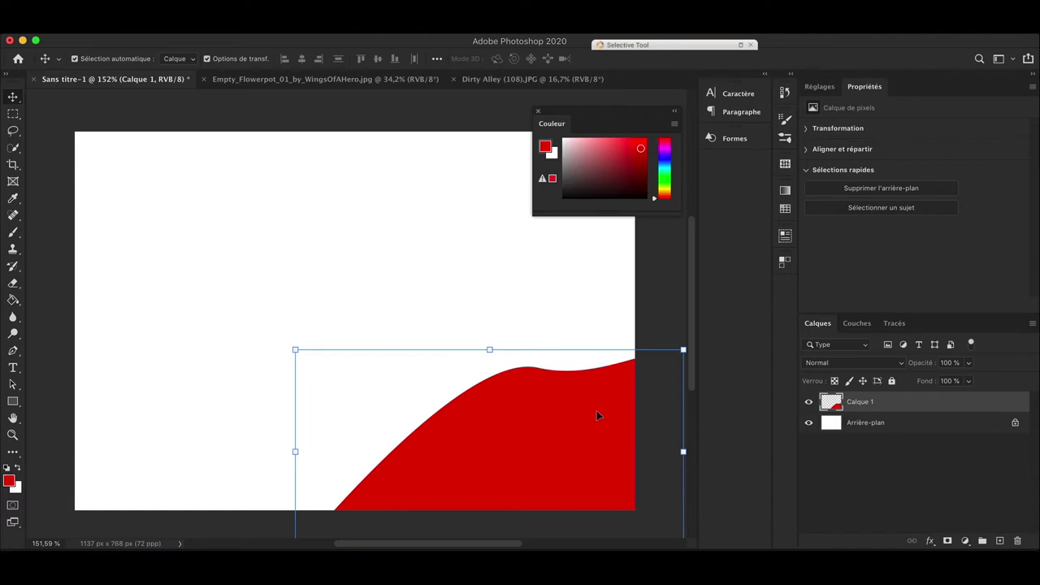
Refill the Calque 1 shape bright green, then switch to the Empty_Flowerpot photo.
key(ctrl)
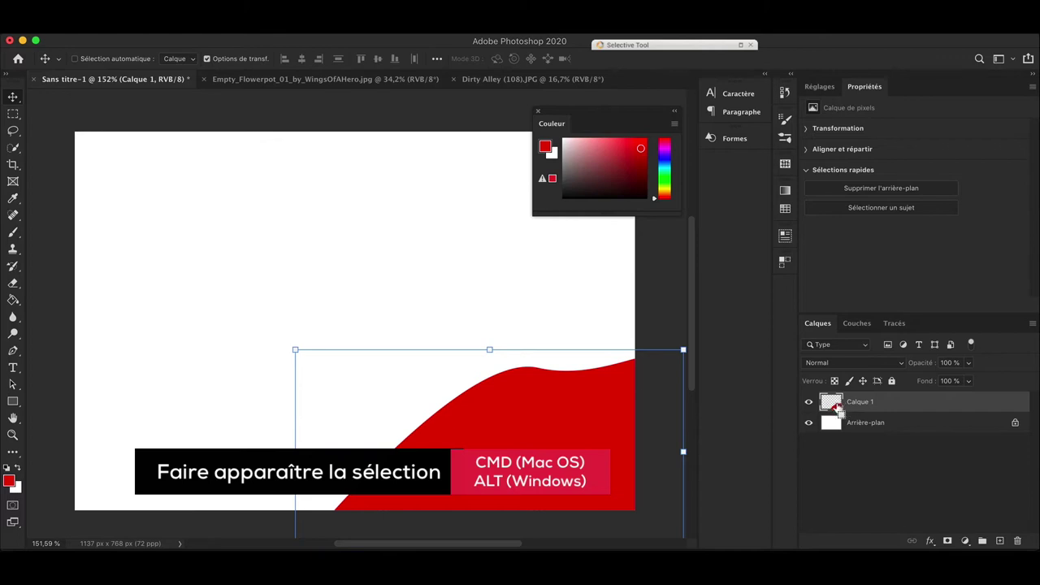
ctrl+click(837, 404)
click(665, 172)
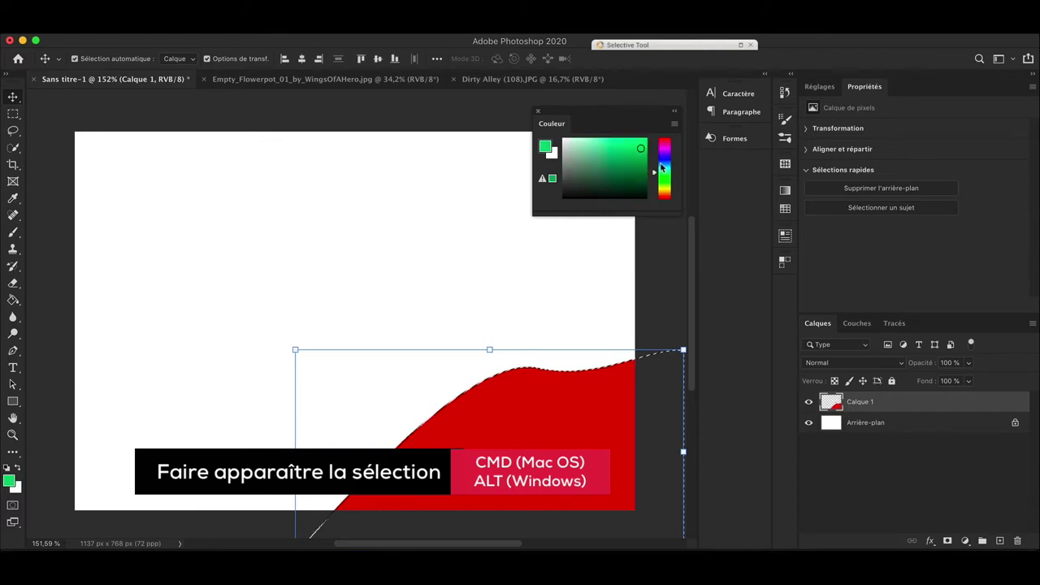
key(alt+BackSpace)
key(ctrl+d)
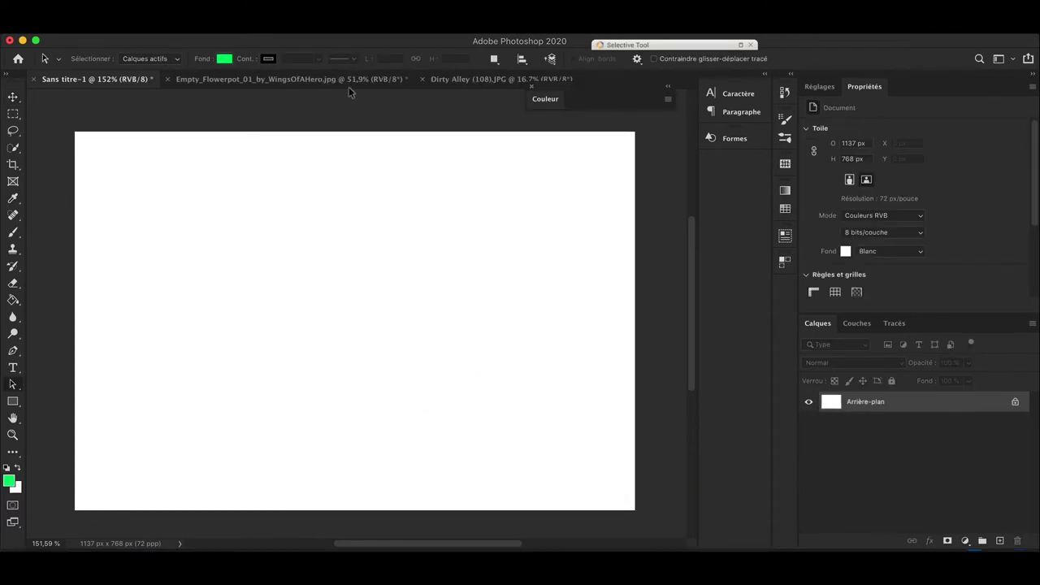
click(349, 83)
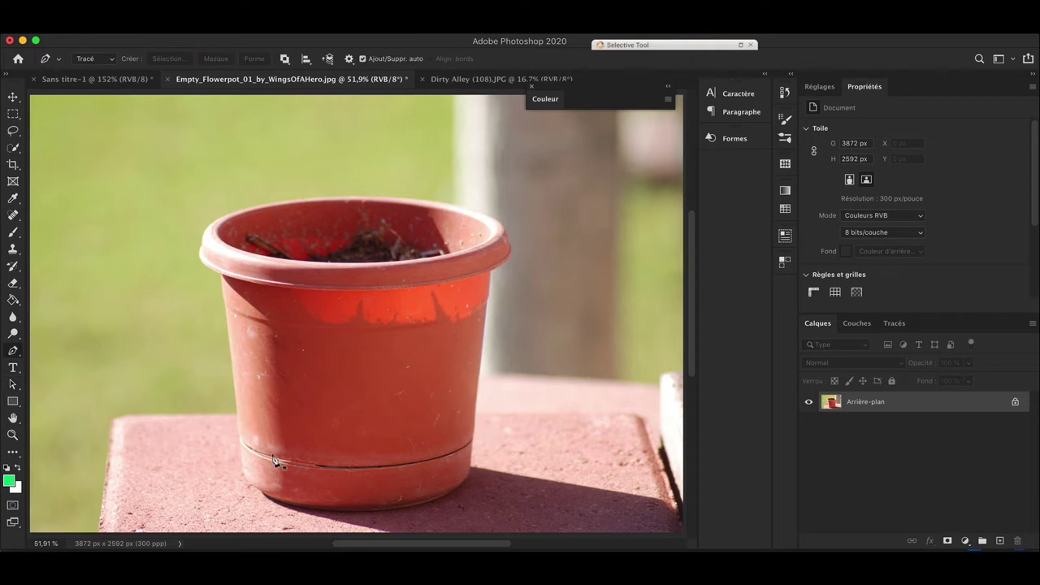
Reset default colours and start a Pen path from the pot's lower left up to the rim.
key(p)
key(d)
scroll(299, 459, up, 3)
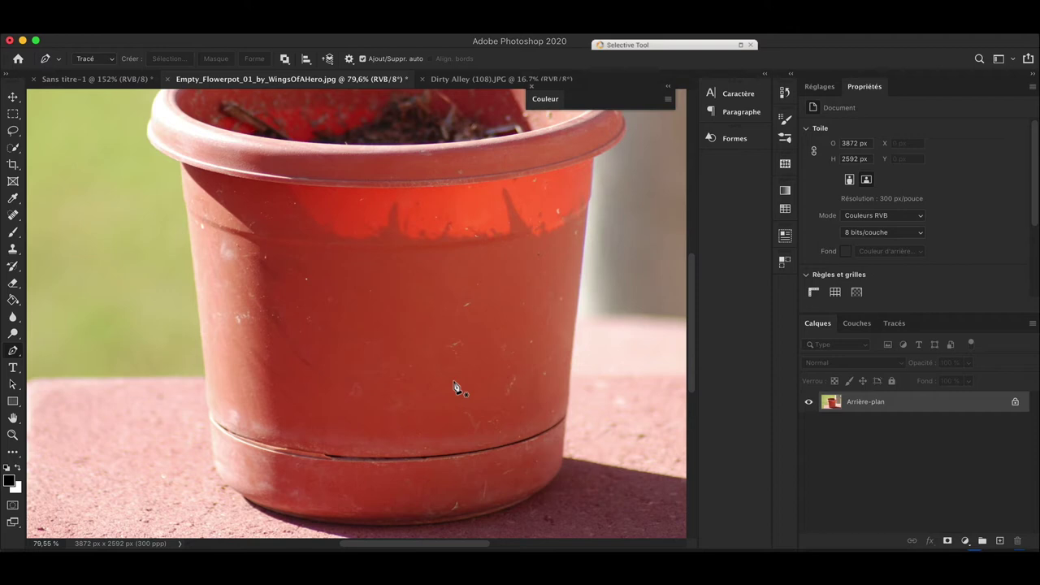
click(214, 463)
click(180, 162)
Zoom in to about 205% and frame the pot's left rim anchor.
key(z)
click(224, 177)
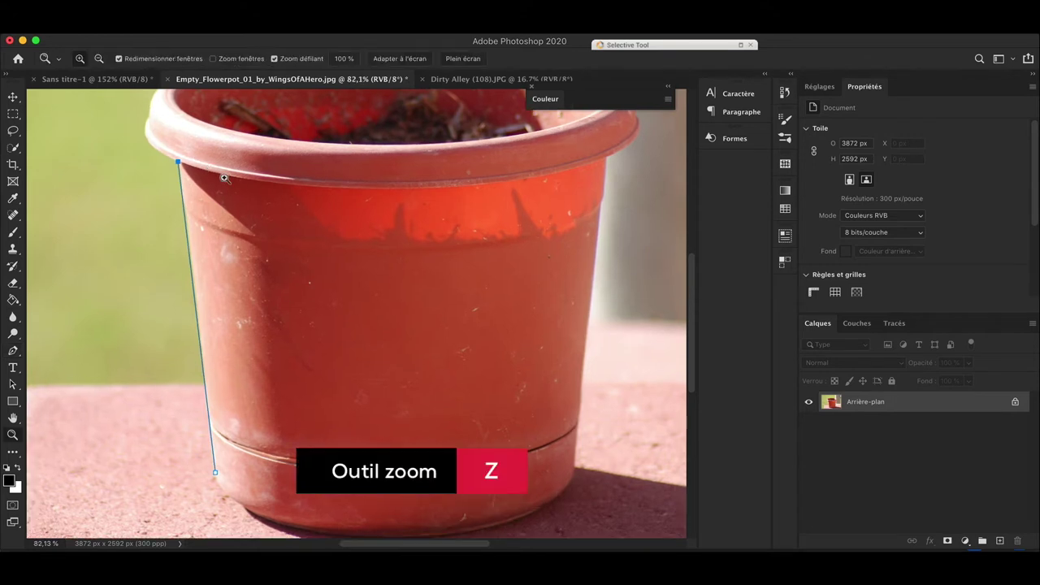
drag(224, 177, 253, 202)
key(p)
drag(323, 270, 340, 288)
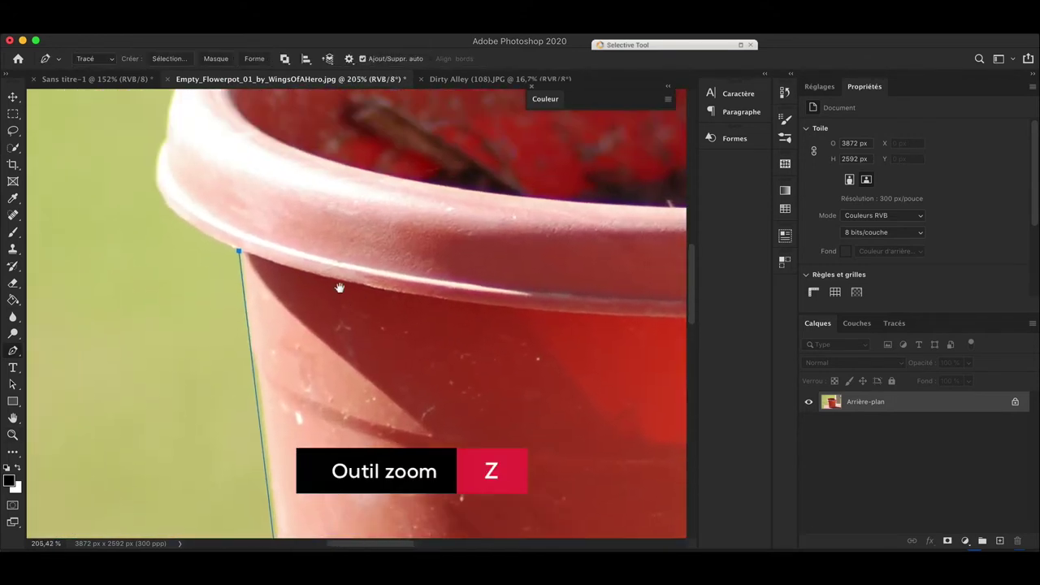
scroll(339, 288, down, 2)
scroll(333, 331, down, 3)
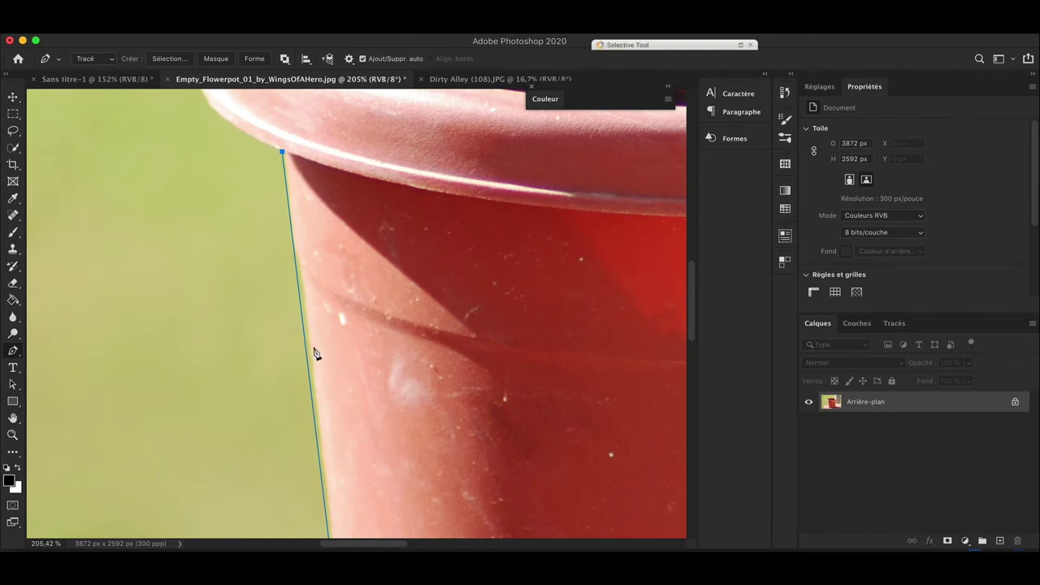
drag(314, 398, 319, 400)
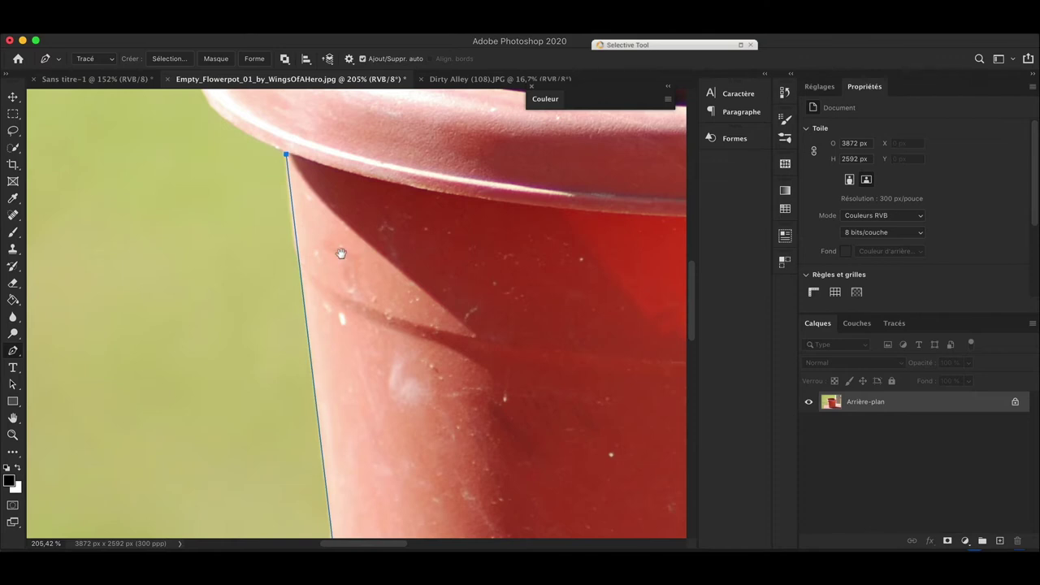
scroll(341, 250, up, 5)
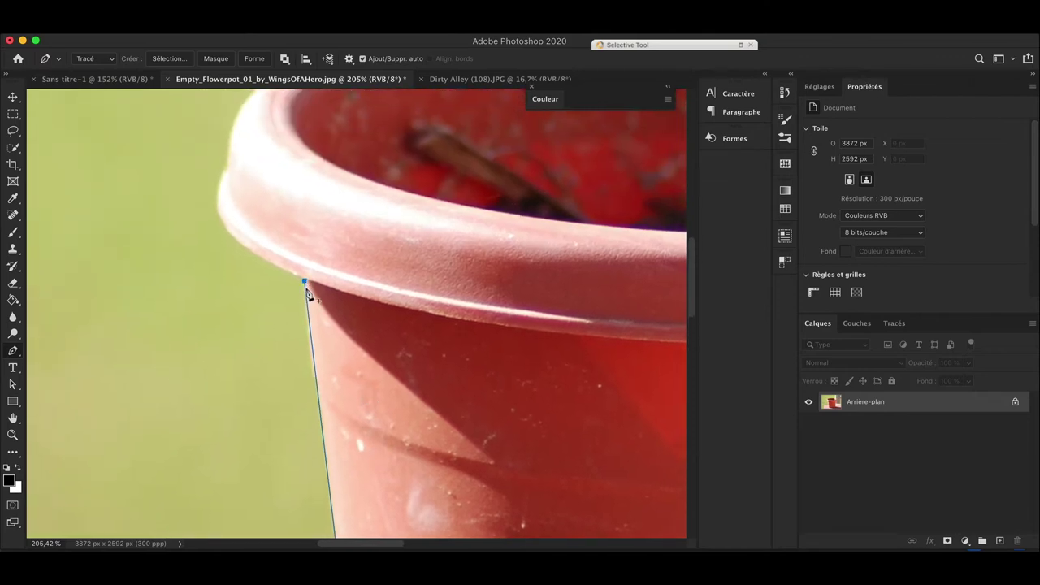
scroll(313, 309, up, 3)
Continue the path with a curved anchor hugging the rim, undo a misplaced one, and make it a corner.
click(311, 341)
mouse_move(234, 232)
mouse_down()
mouse_move(294, 149)
mouse_move(286, 167)
mouse_up()
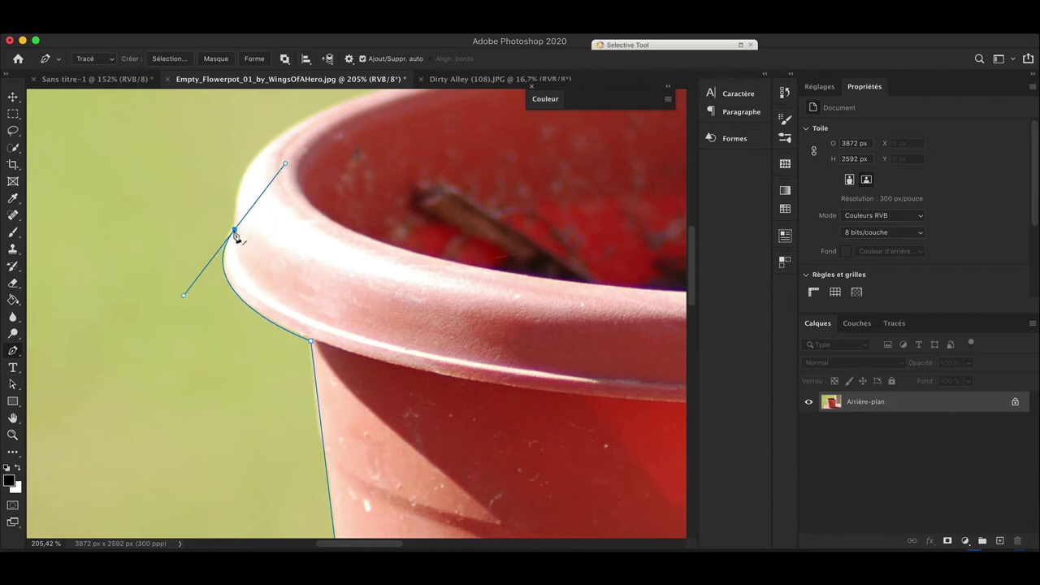
drag(285, 165, 272, 190)
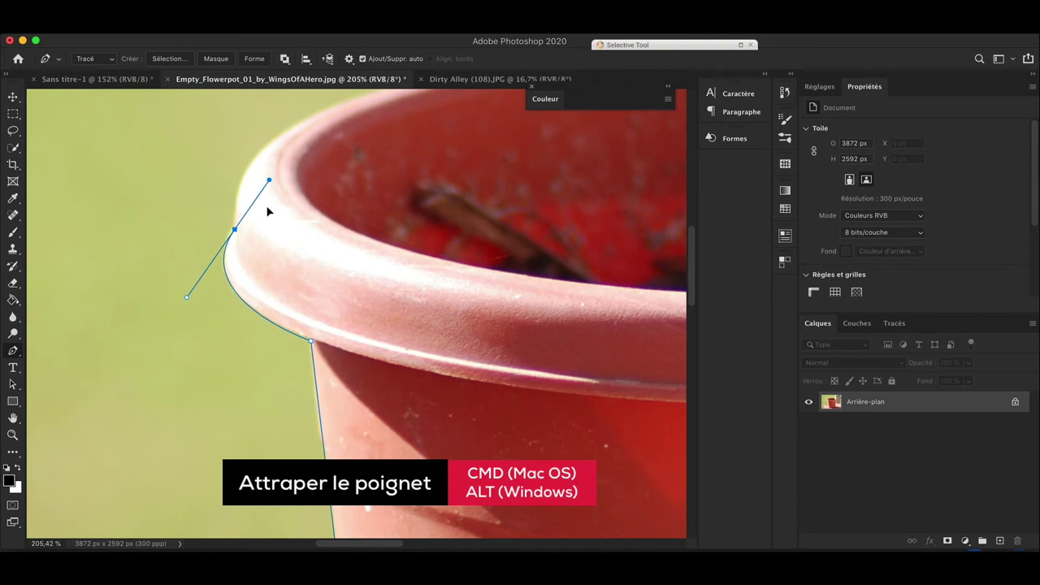
drag(273, 191, 270, 184)
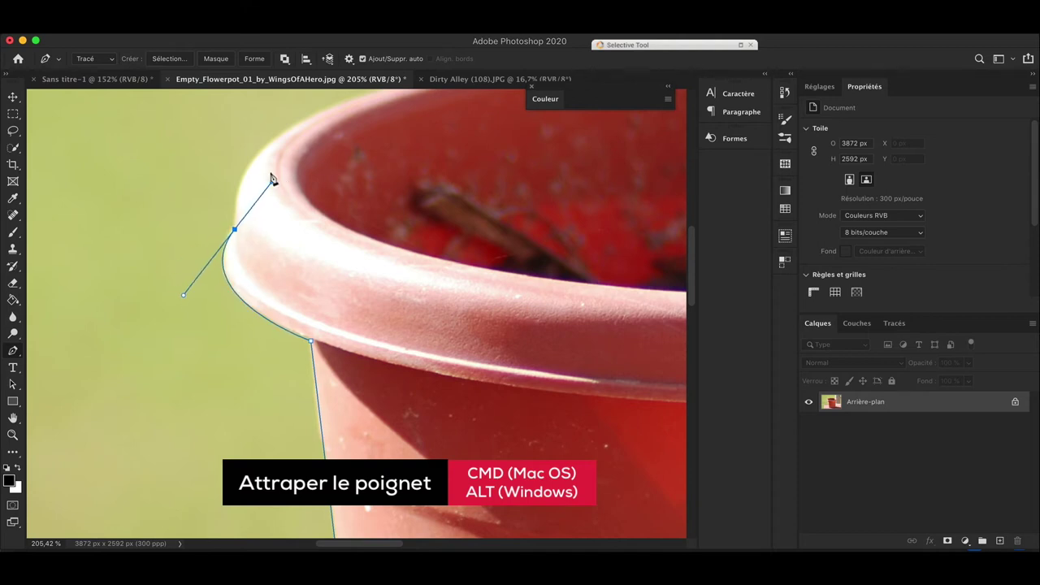
scroll(289, 224, up, 3)
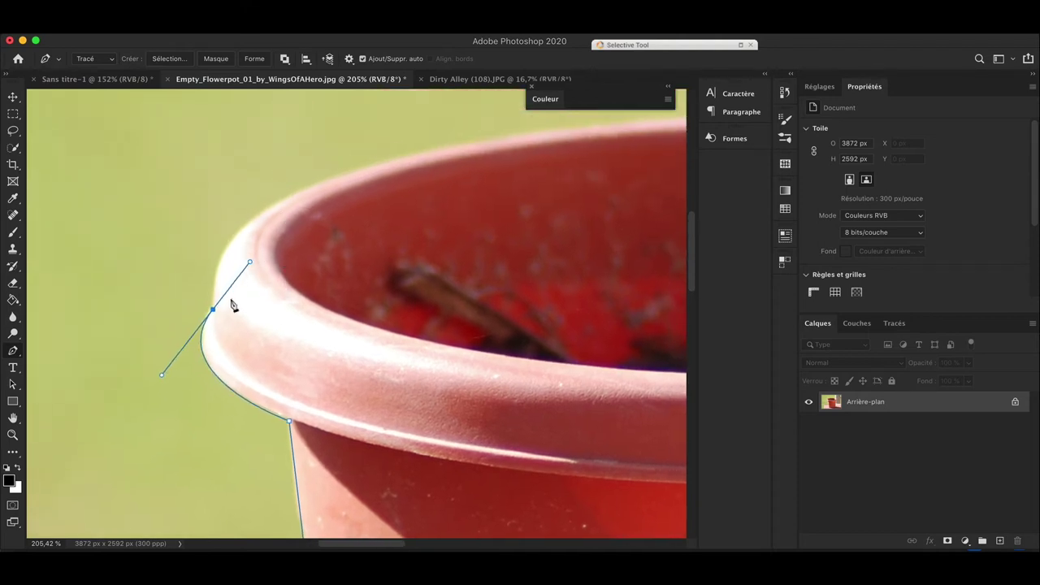
mouse_move(300, 191)
mouse_down()
mouse_move(435, 138)
mouse_move(431, 121)
mouse_up()
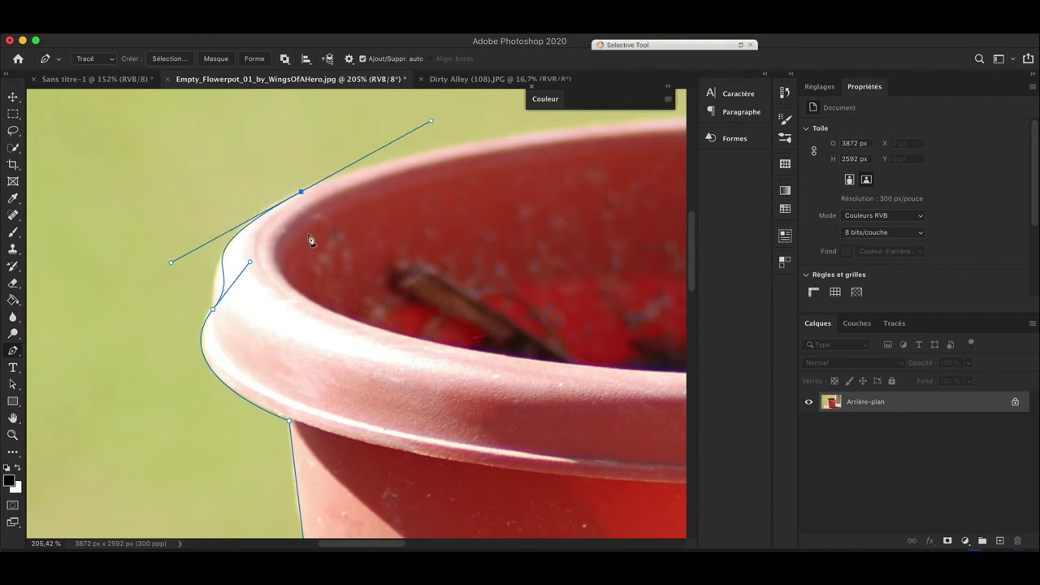
drag(249, 263, 227, 300)
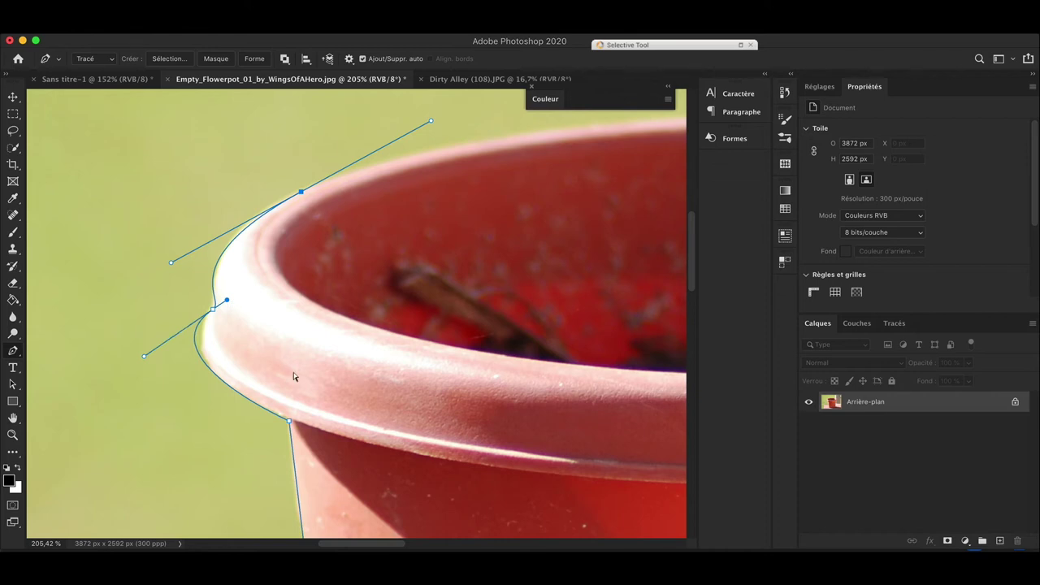
key(ctrl+z)
key(ctrl+z)
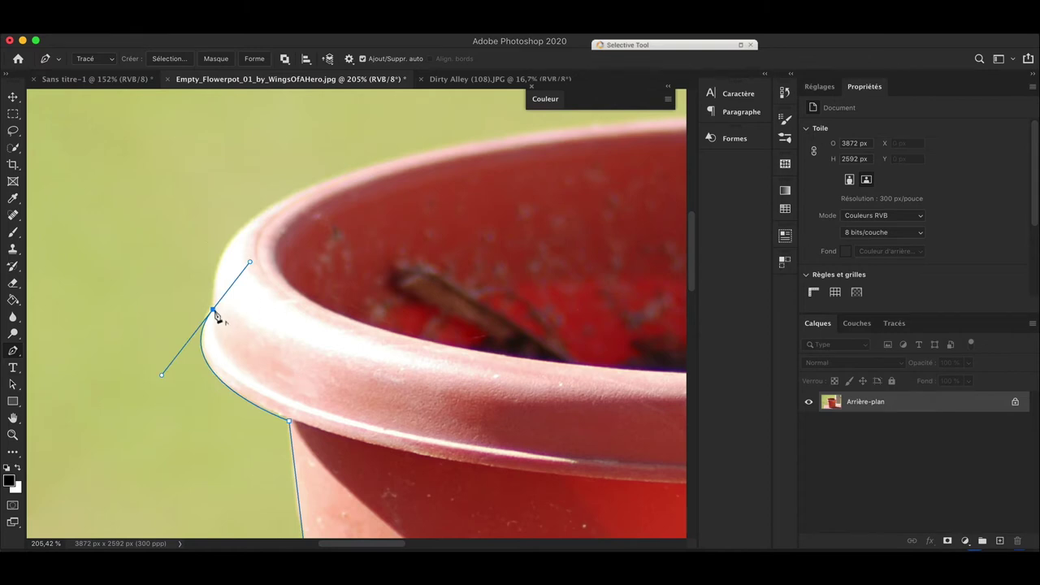
alt+click(213, 310)
Add curved anchors across the rim's top and round to its right side.
drag(285, 200, 369, 165)
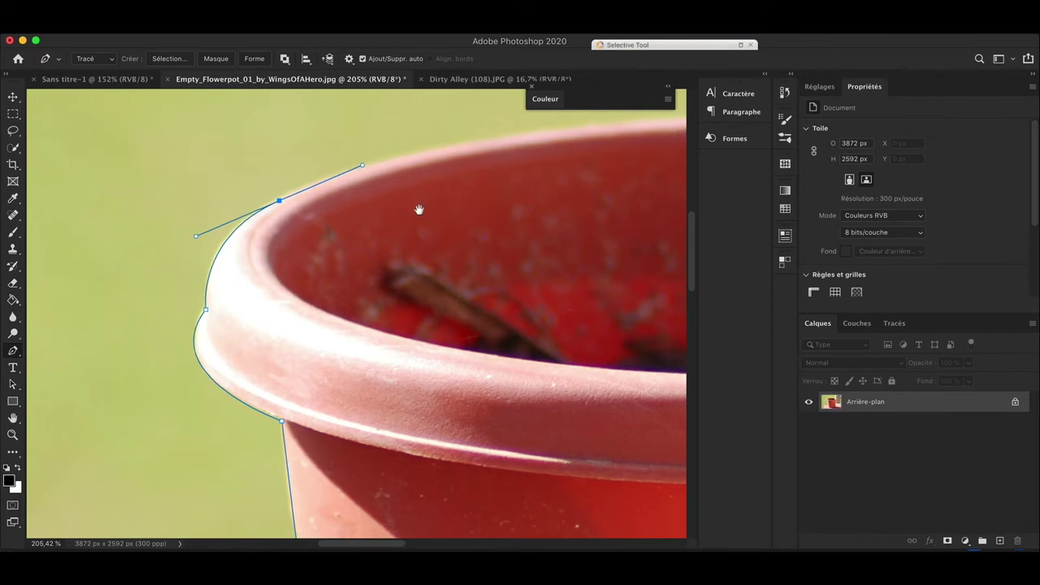
drag(419, 210, 292, 263)
mouse_move(534, 173)
mouse_down()
mouse_move(669, 188)
mouse_move(663, 174)
mouse_up()
drag(580, 234, 339, 247)
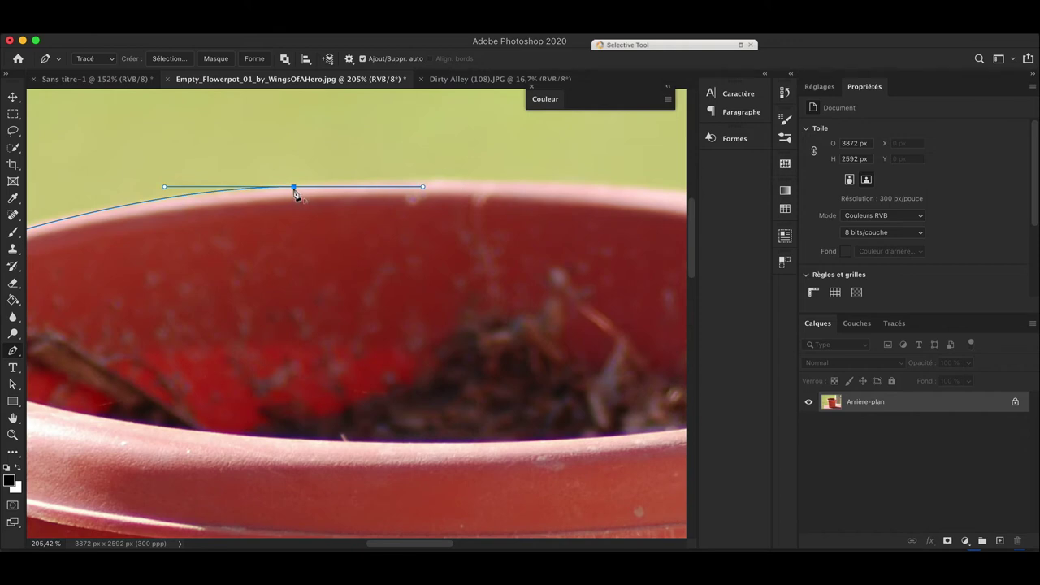
mouse_move(606, 188)
mouse_down()
mouse_move(697, 214)
mouse_move(250, 210)
mouse_up()
drag(520, 249, 661, 311)
alt+click(521, 251)
drag(609, 365, 605, 443)
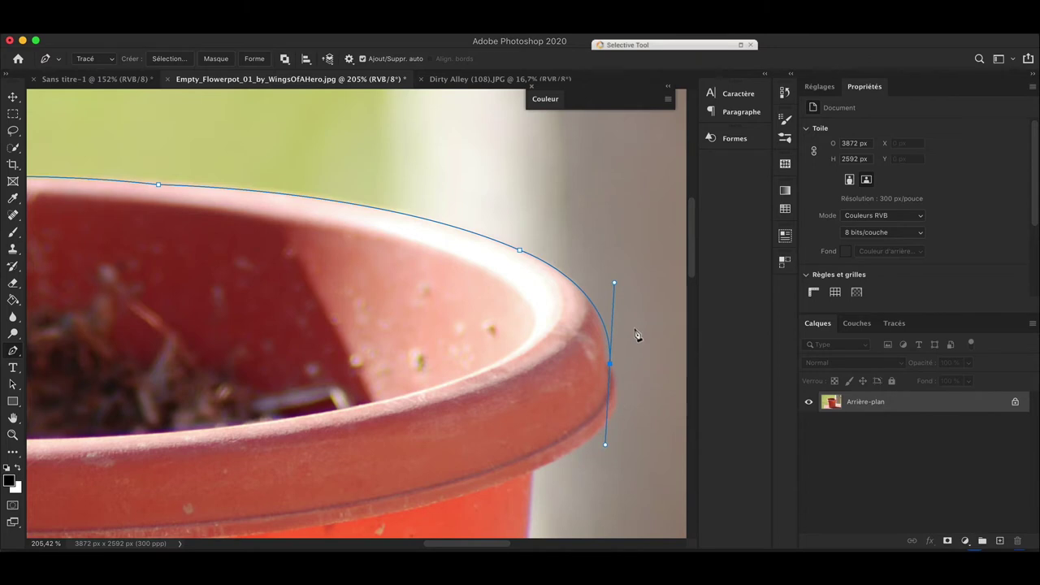
Undo the last anchor and add anchors down the rim to where it meets the pot body.
scroll(636, 335, up, 3)
key(ctrl+z)
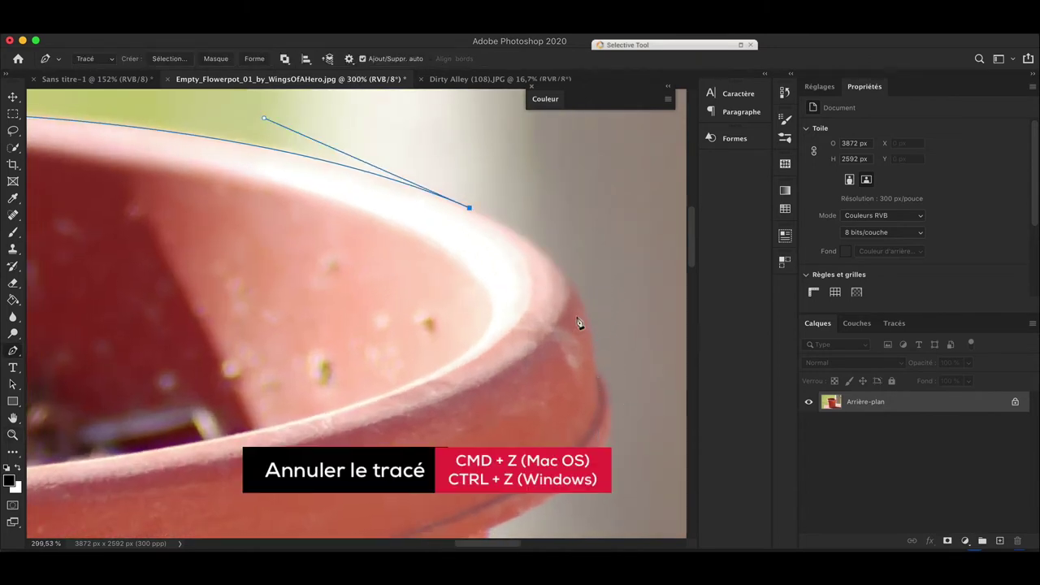
drag(576, 291, 594, 335)
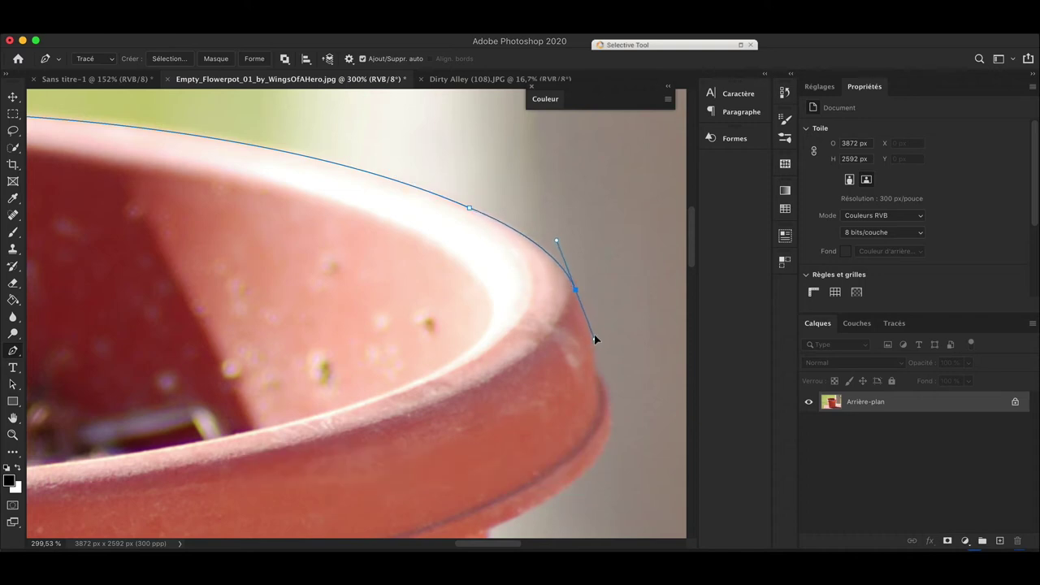
drag(596, 369, 599, 388)
drag(578, 440, 579, 308)
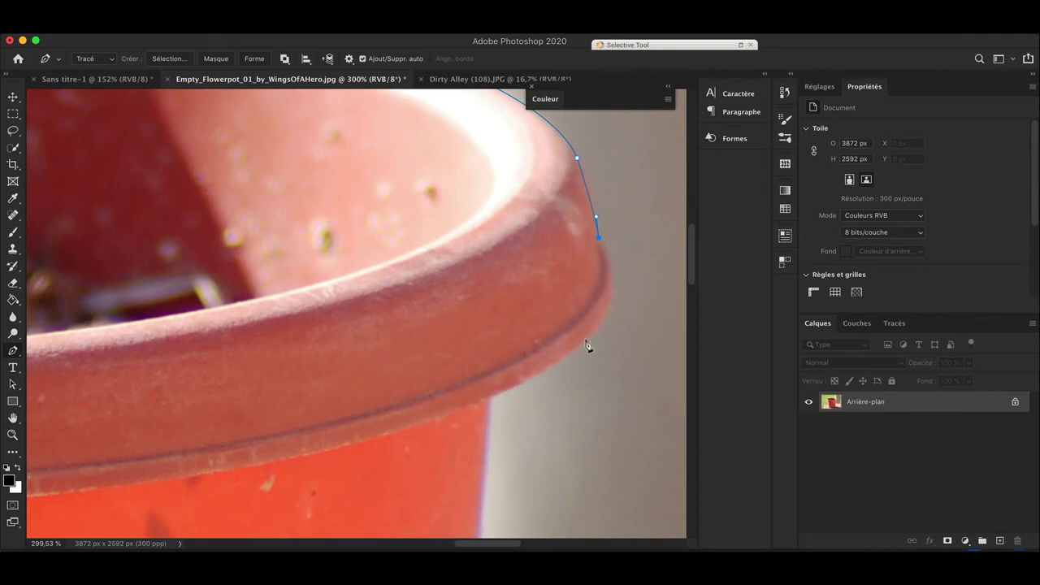
drag(562, 359, 553, 375)
alt+click(594, 333)
drag(492, 397, 457, 407)
Add anchors down the pot's right side and nudge one onto its edge.
mouse_move(477, 482)
mouse_down()
mouse_move(471, 255)
mouse_move(485, 277)
mouse_move(458, 213)
mouse_up()
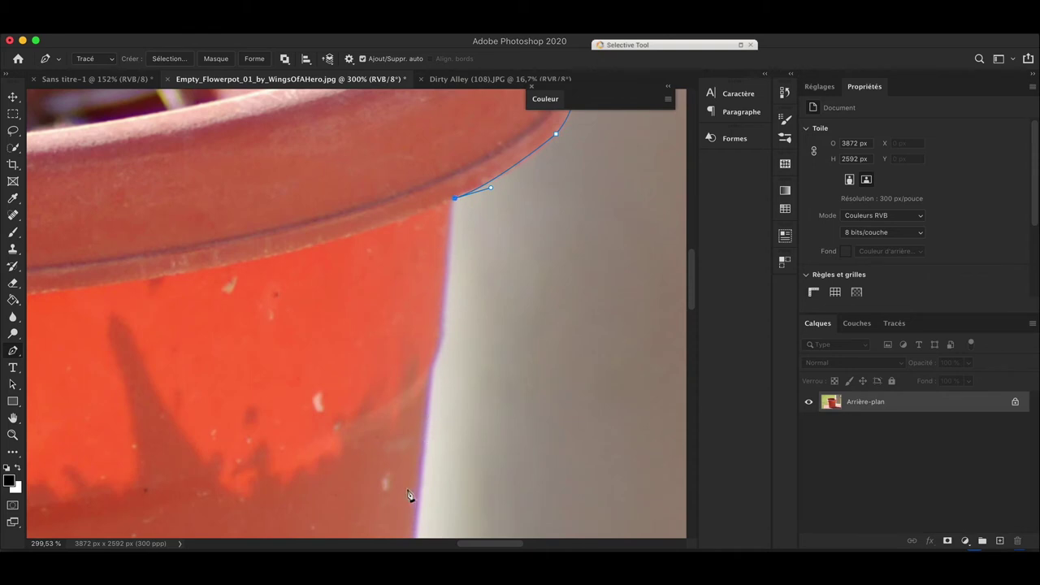
scroll(460, 163, down, 2)
click(443, 290)
scroll(426, 387, down, 3)
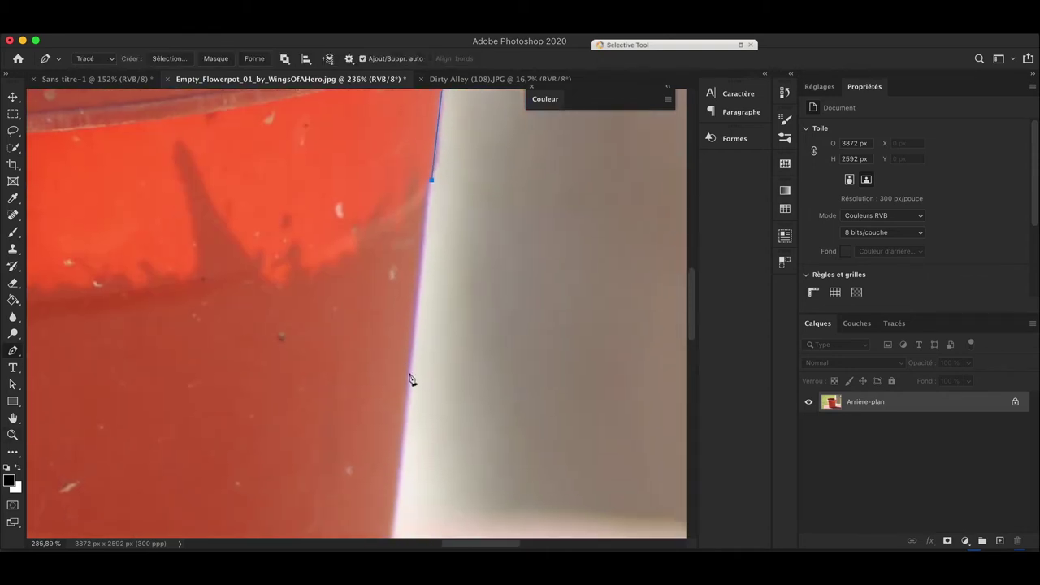
scroll(411, 380, down, 2)
scroll(411, 380, down, 2)
click(423, 407)
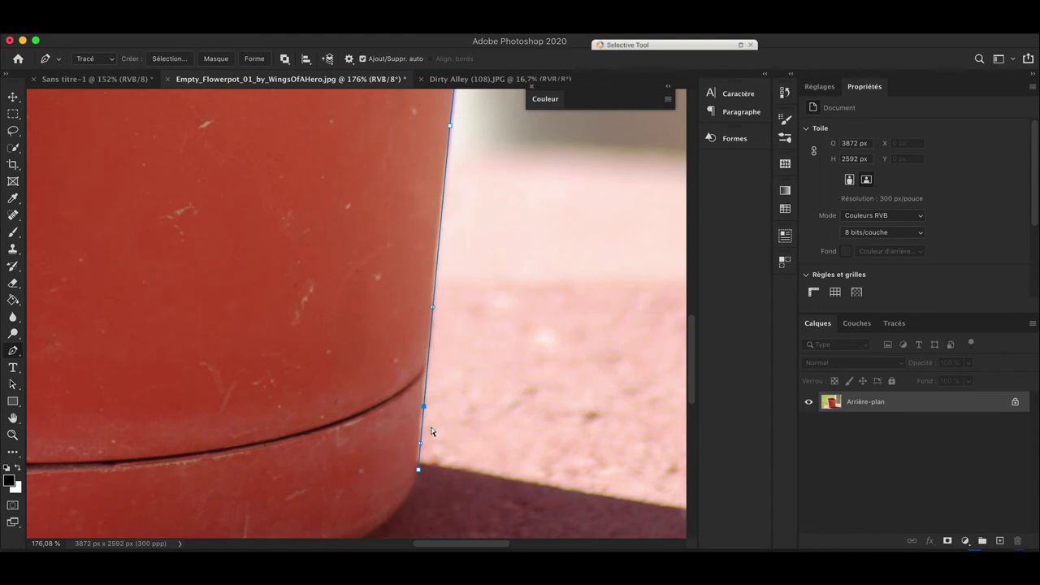
click(431, 414)
click(424, 407)
drag(426, 411, 431, 460)
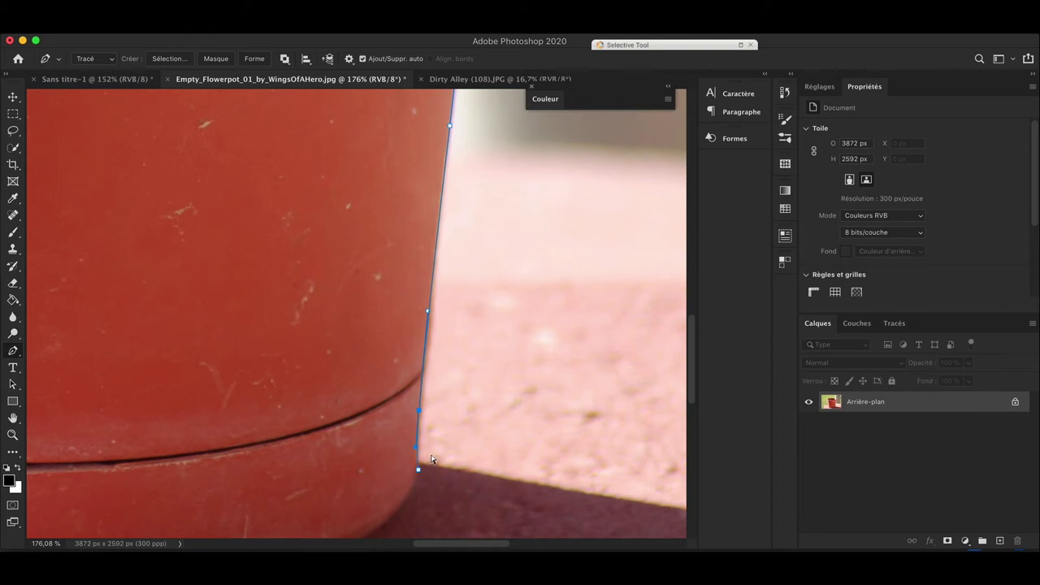
scroll(476, 344, down, 5)
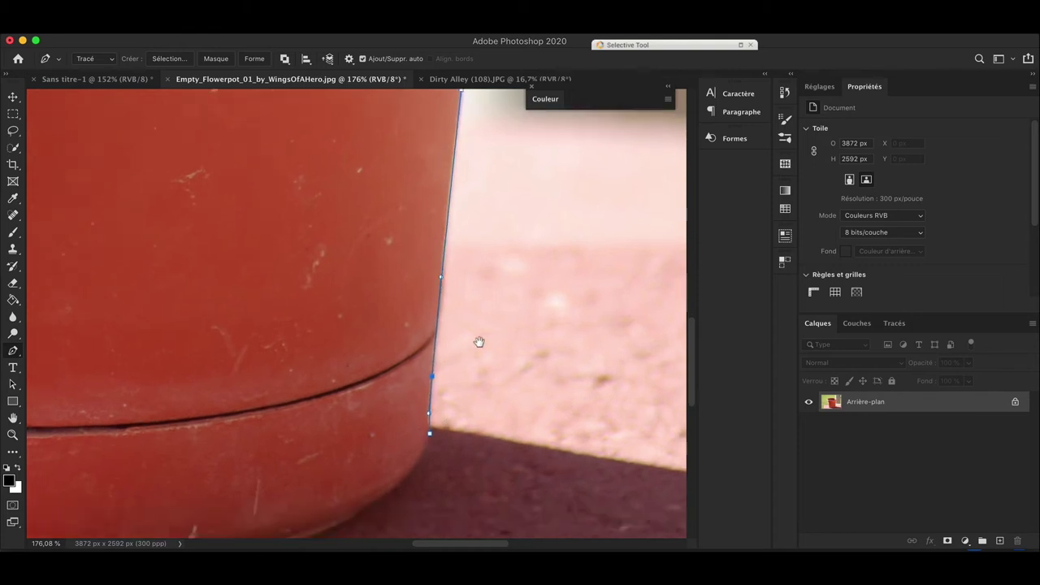
Extend the path with curved anchors along the pot's base to its lower-left curve.
click(500, 322)
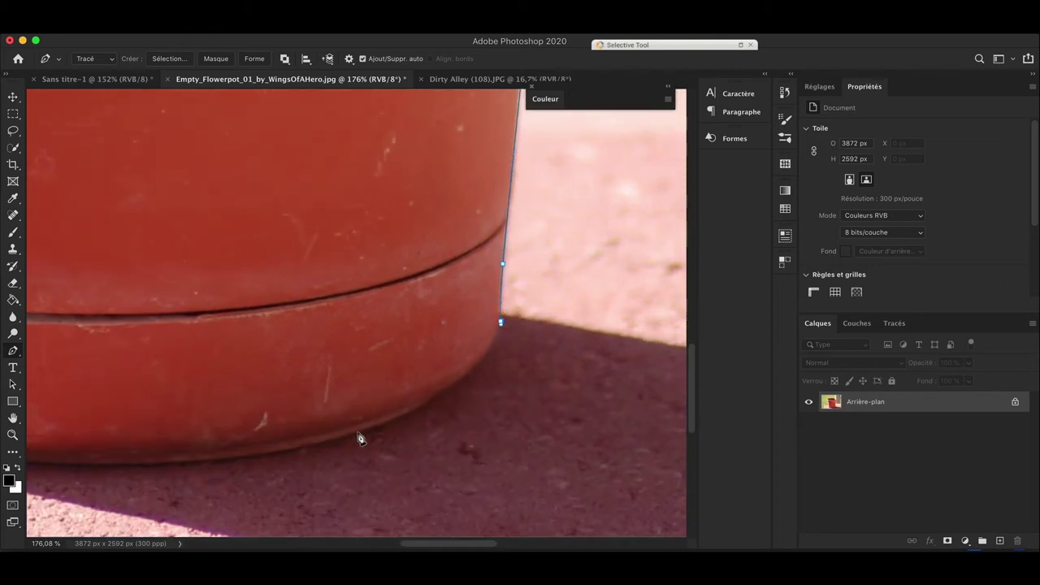
mouse_move(356, 431)
mouse_down()
mouse_move(223, 463)
mouse_move(219, 473)
mouse_up()
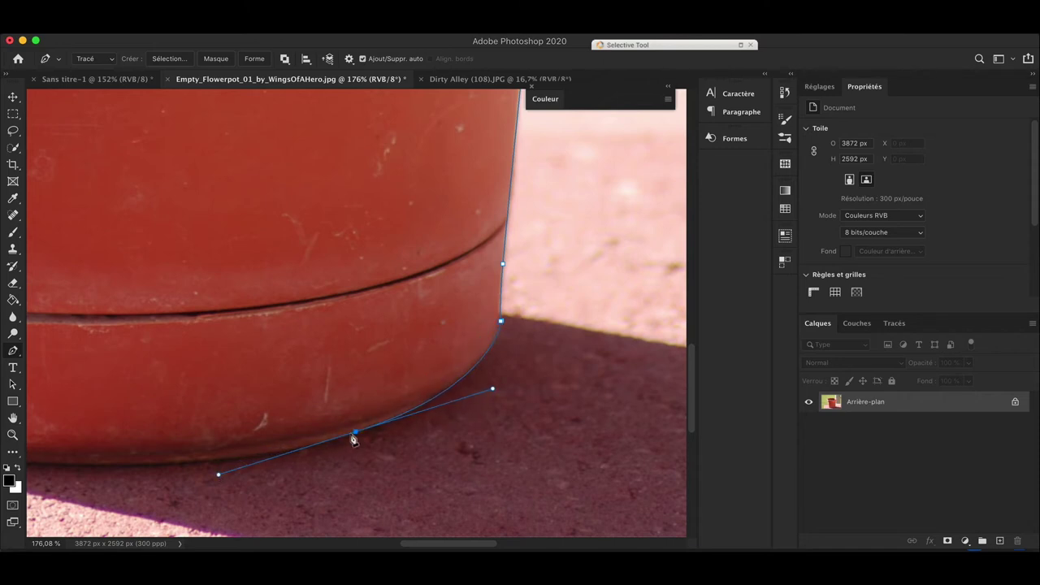
drag(335, 446, 481, 418)
drag(144, 434, 26, 434)
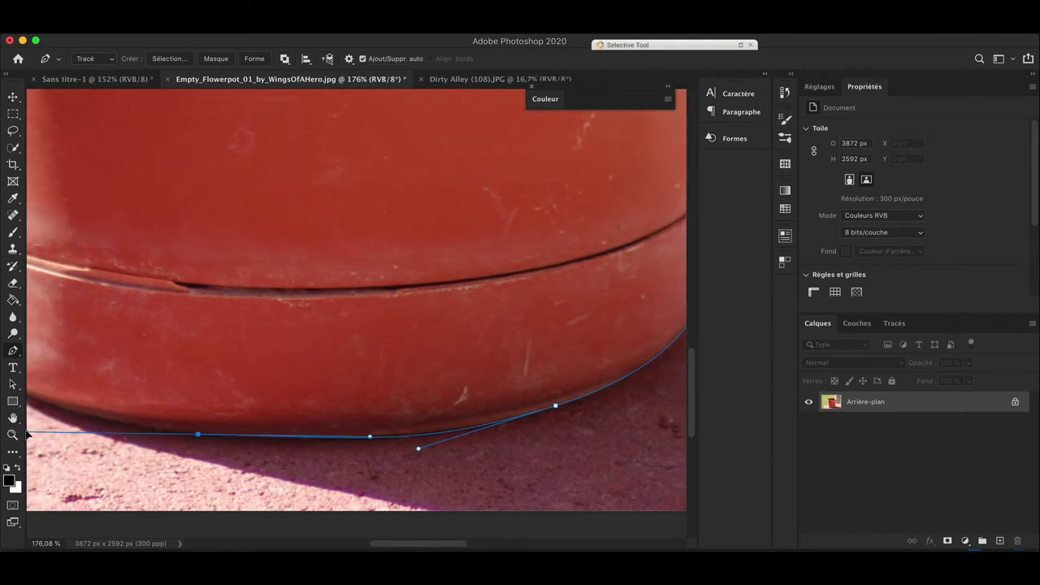
drag(422, 451, 469, 439)
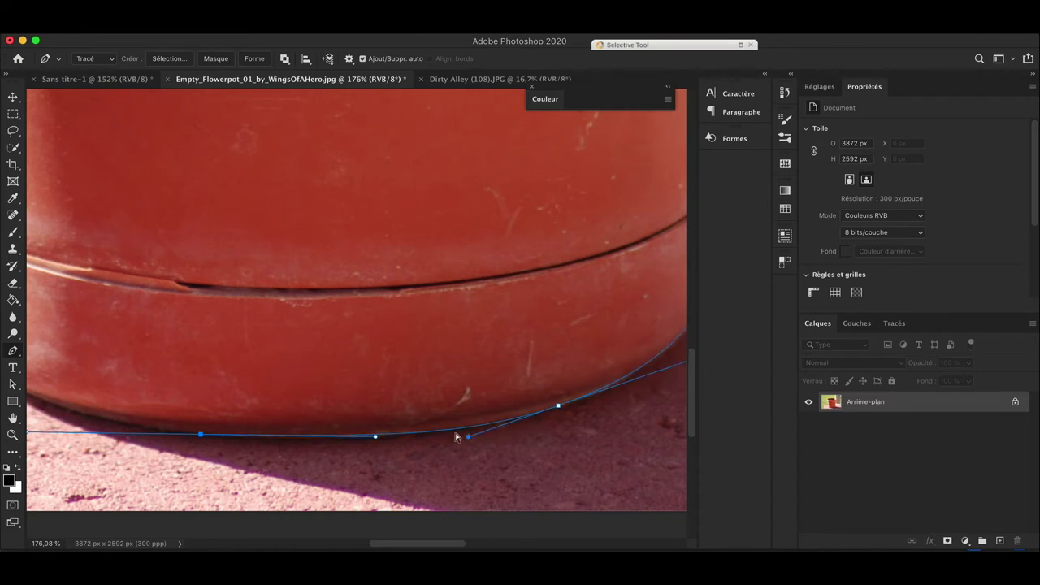
drag(324, 419, 494, 420)
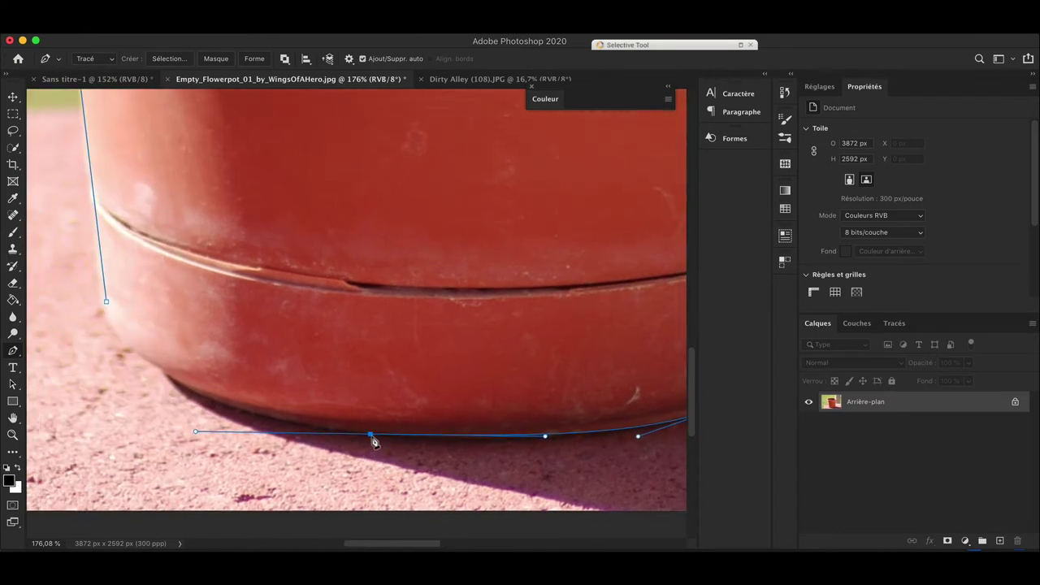
alt+click(371, 435)
drag(160, 368, 81, 309)
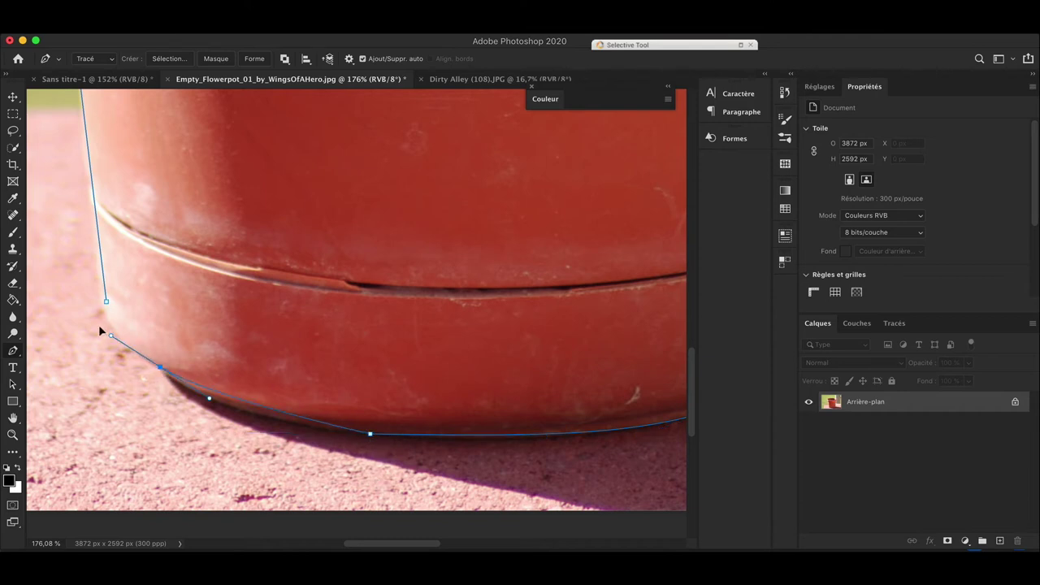
alt+click(160, 368)
Close the path at the start anchor and refine the curves around the pot's bottom left.
drag(107, 303, 94, 270)
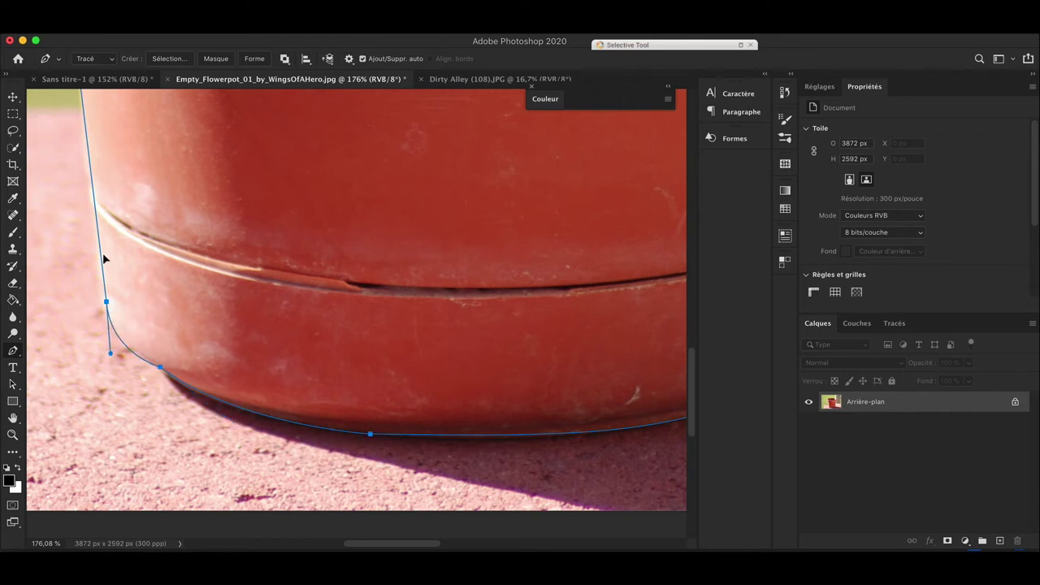
mouse_move(94, 271)
mouse_down()
mouse_move(69, 228)
mouse_move(68, 249)
mouse_up()
drag(112, 305, 113, 313)
key(Return)
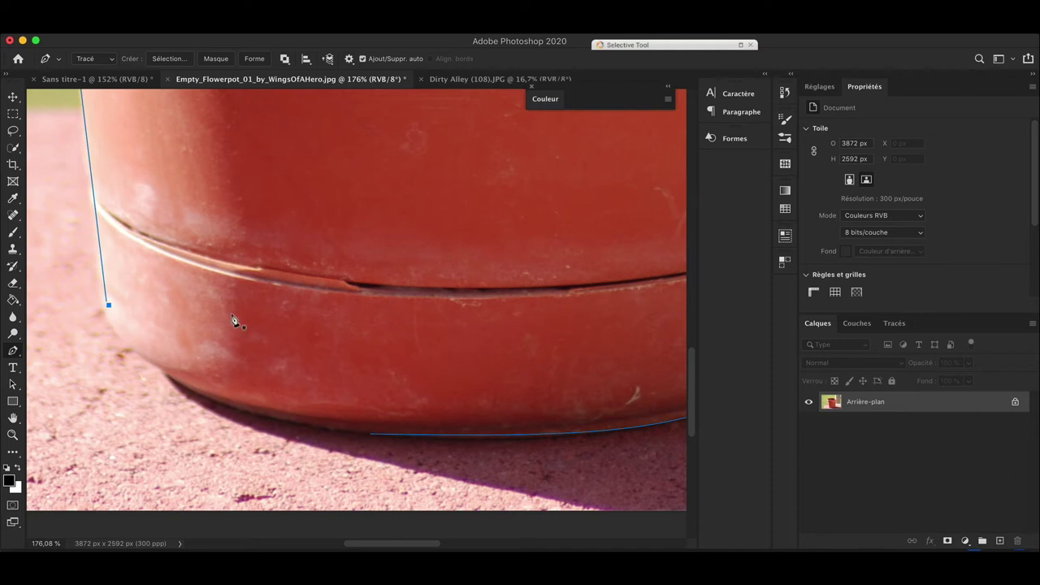
key(ctrl+z)
drag(107, 306, 104, 309)
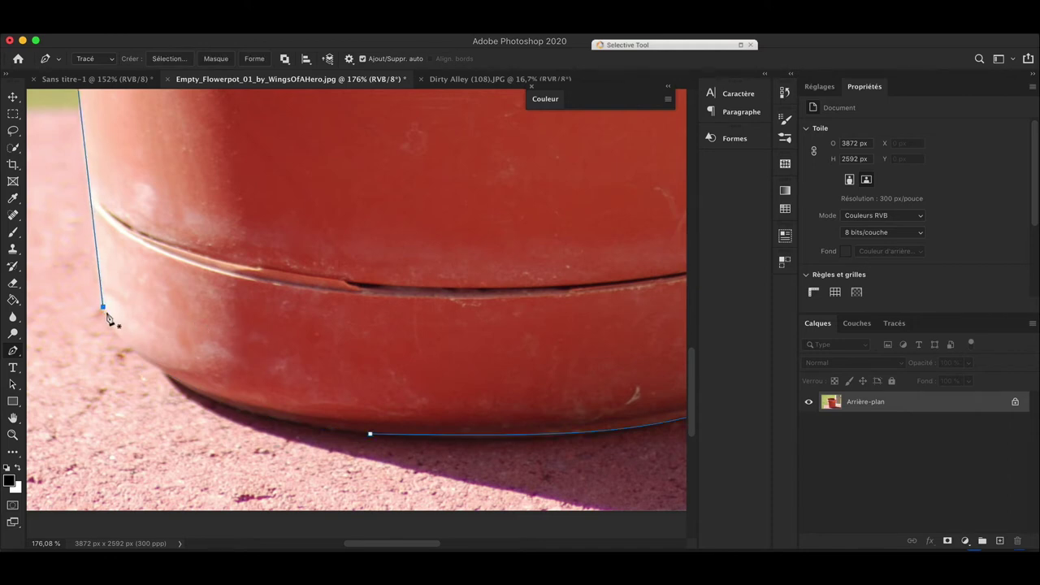
drag(234, 400, 358, 443)
alt+click(234, 401)
drag(370, 435, 445, 428)
Turn the flowerpot path into a selection and add a layer mask from it.
scroll(443, 427, down, 5)
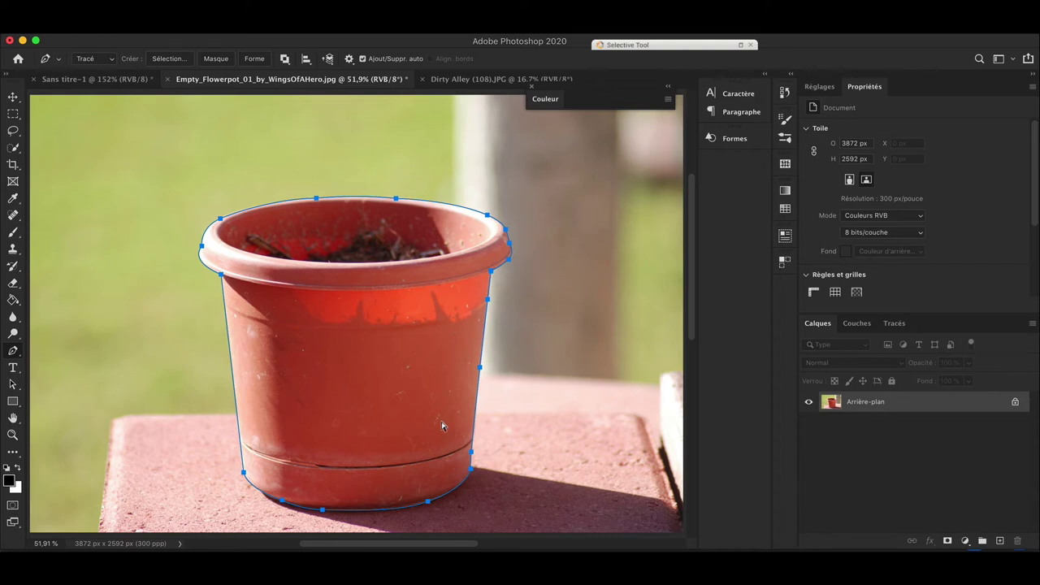
key(alt+Return)
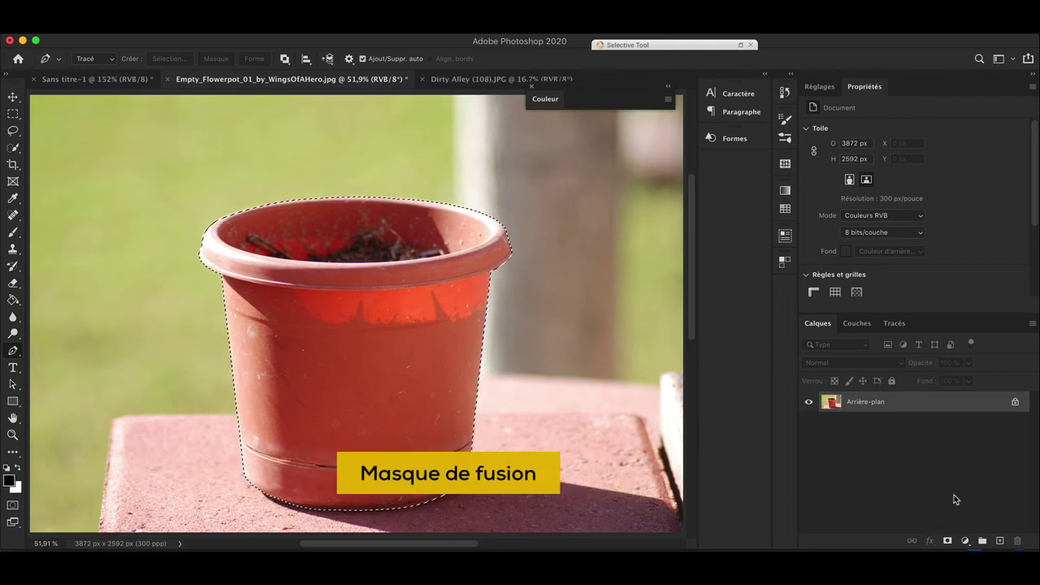
click(948, 541)
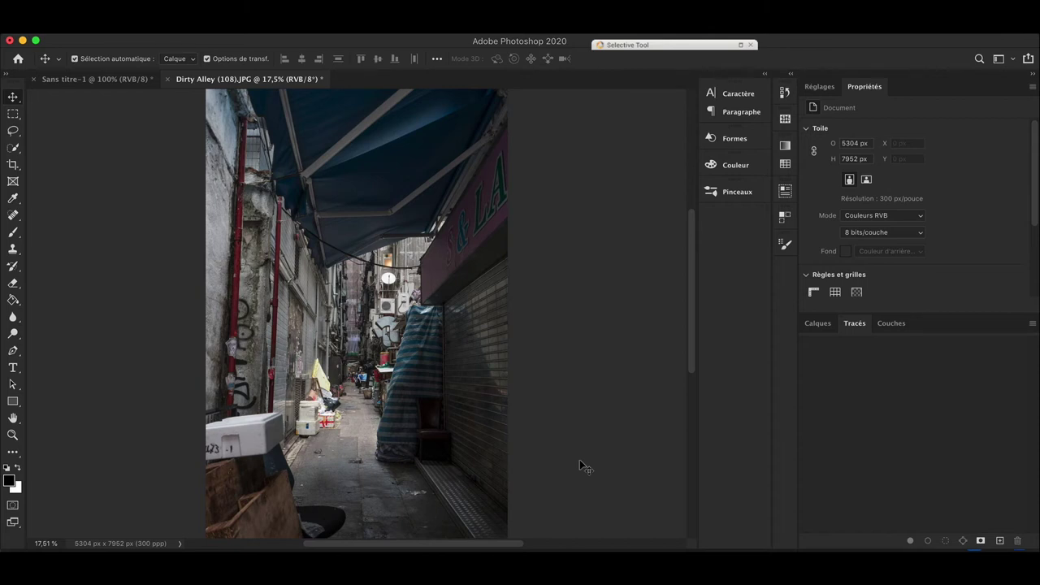
Zoom in on the alley photo and draw a work path from the red pipe to the shop sign.
key(ctrl+plus)
key(ctrl+plus)
scroll(465, 261, up, 3)
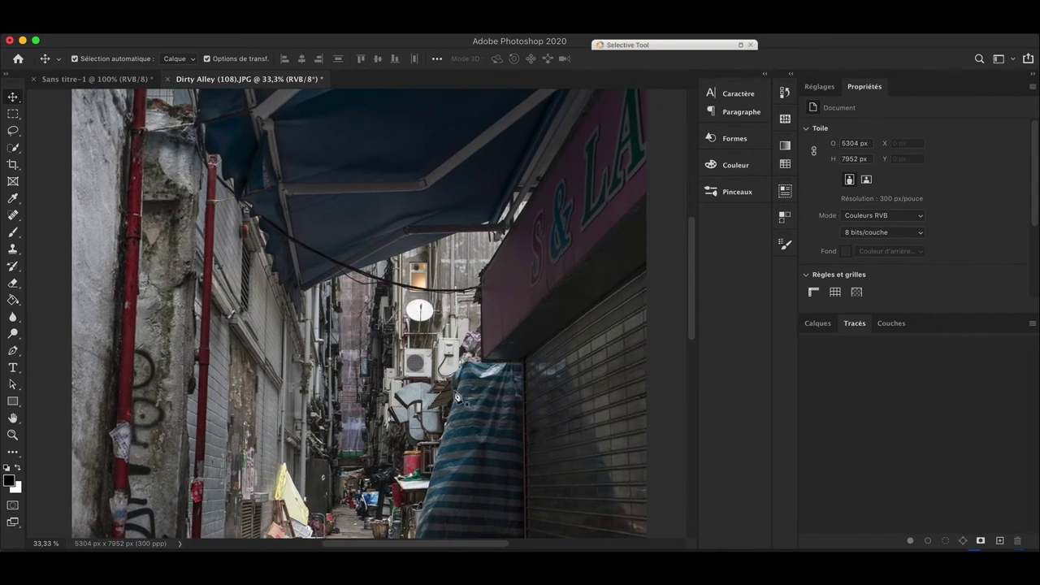
key(p)
click(209, 202)
drag(534, 274, 669, 175)
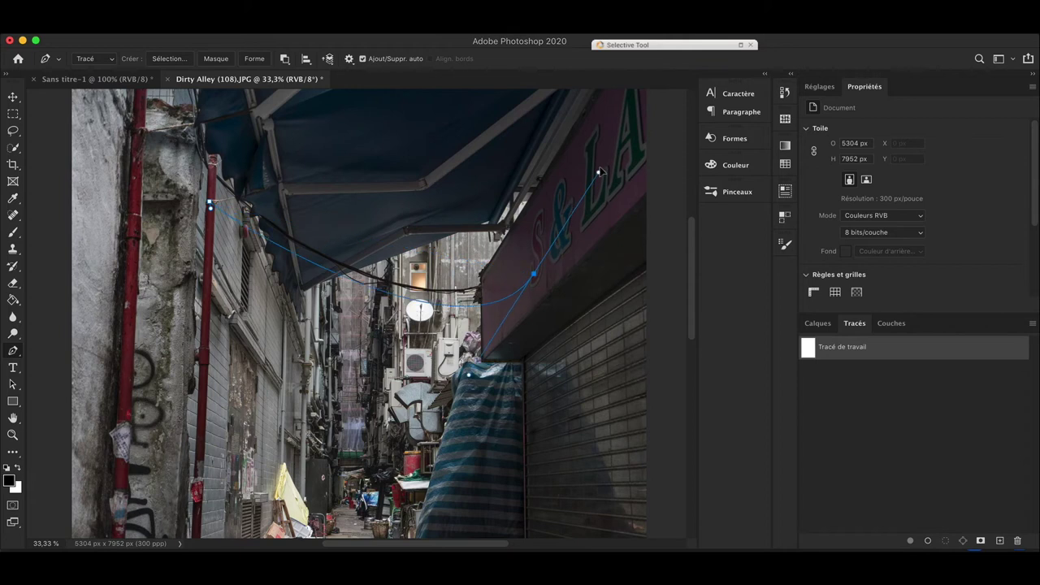
click(536, 277)
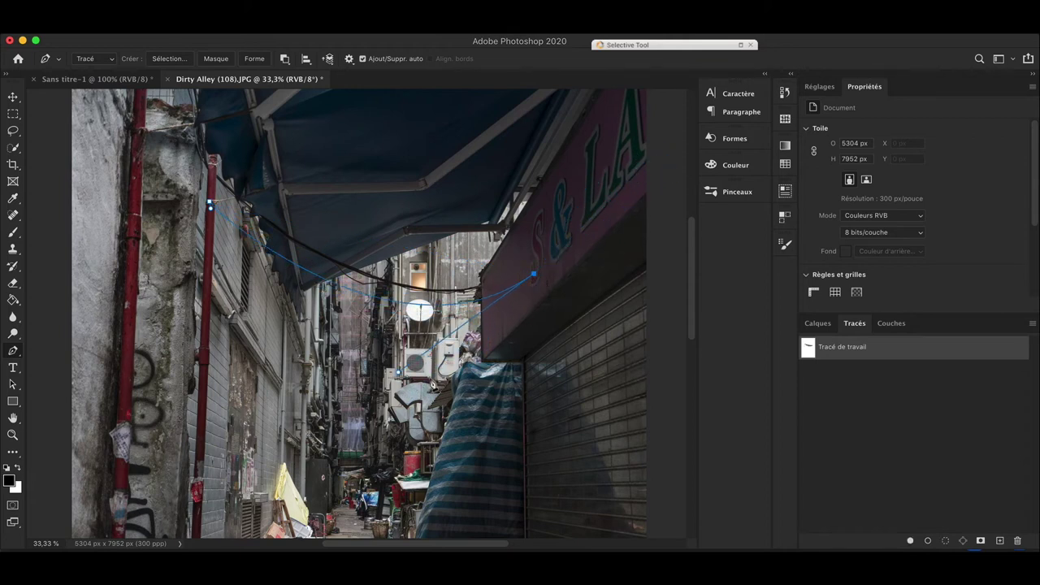
click(374, 417)
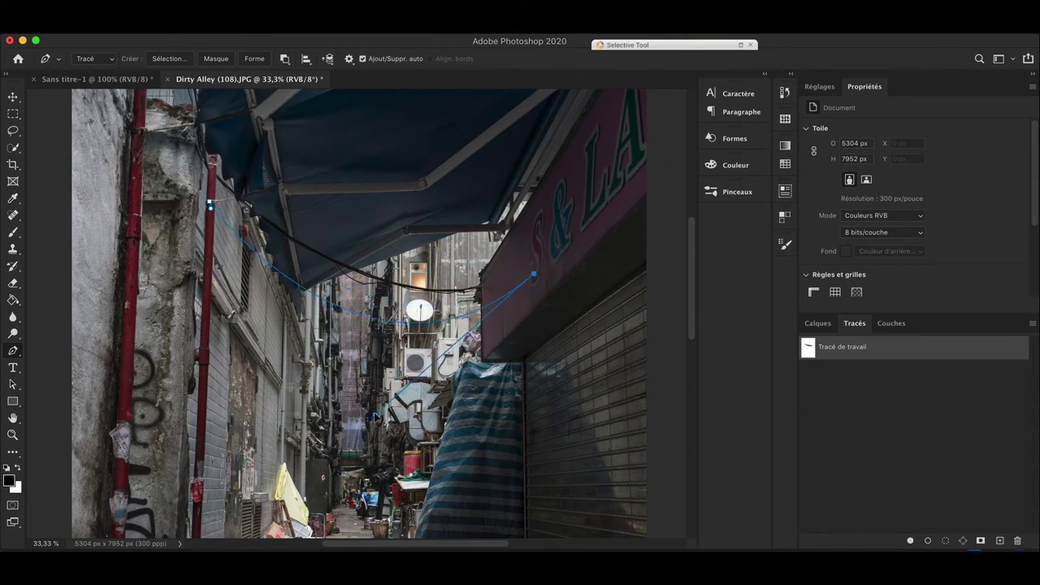
scroll(520, 309, down, 2)
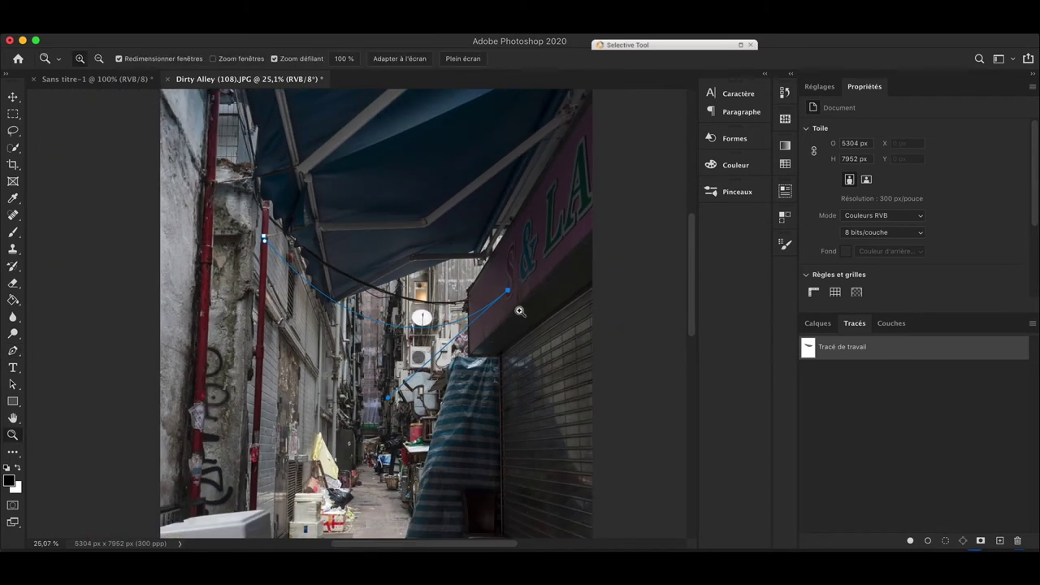
Set the Arrondi net round brush to 24 px with Shape Dynamics and 1% spacing.
click(748, 195)
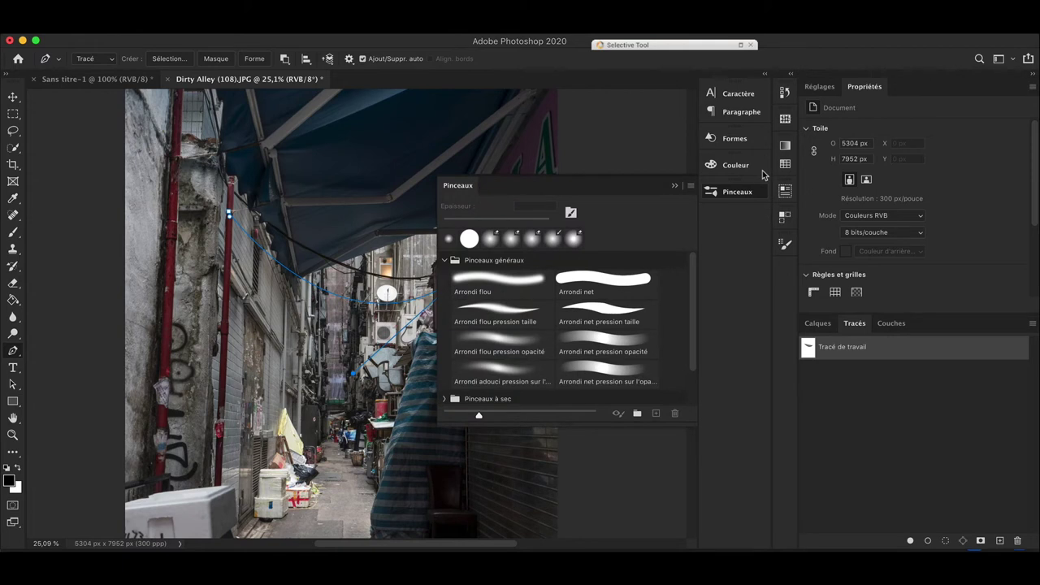
click(648, 281)
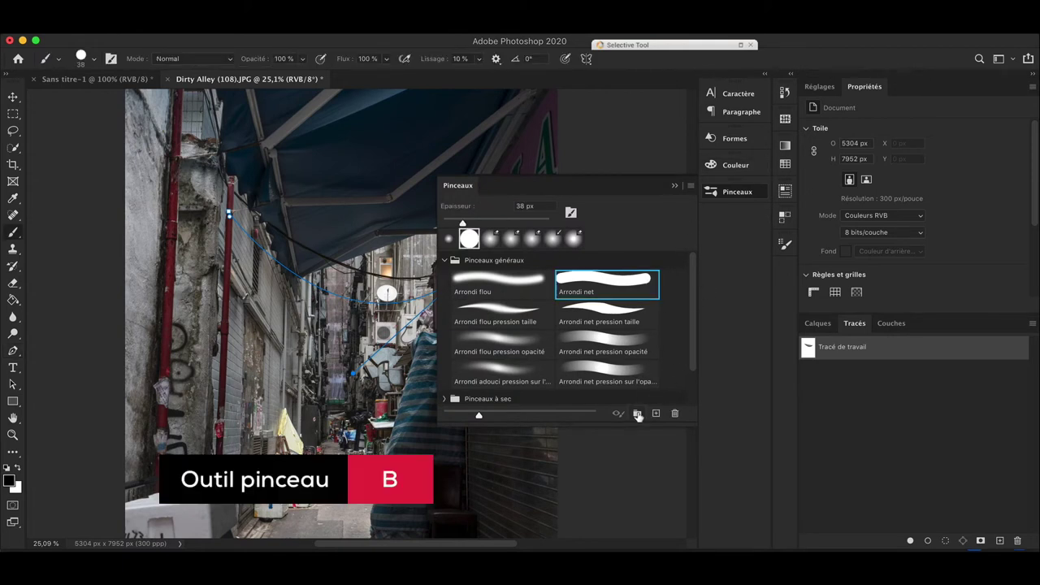
click(805, 303)
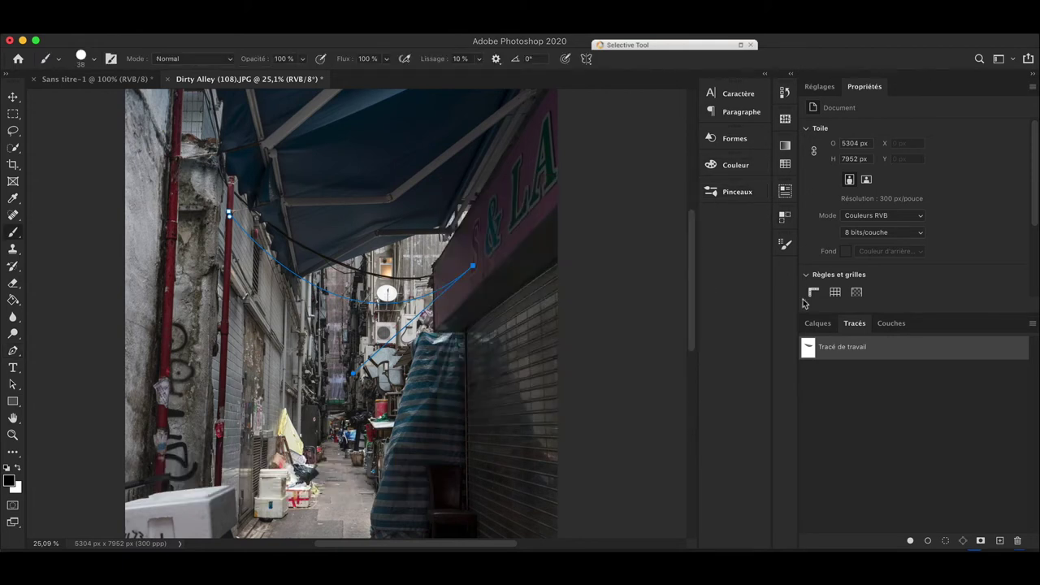
click(786, 245)
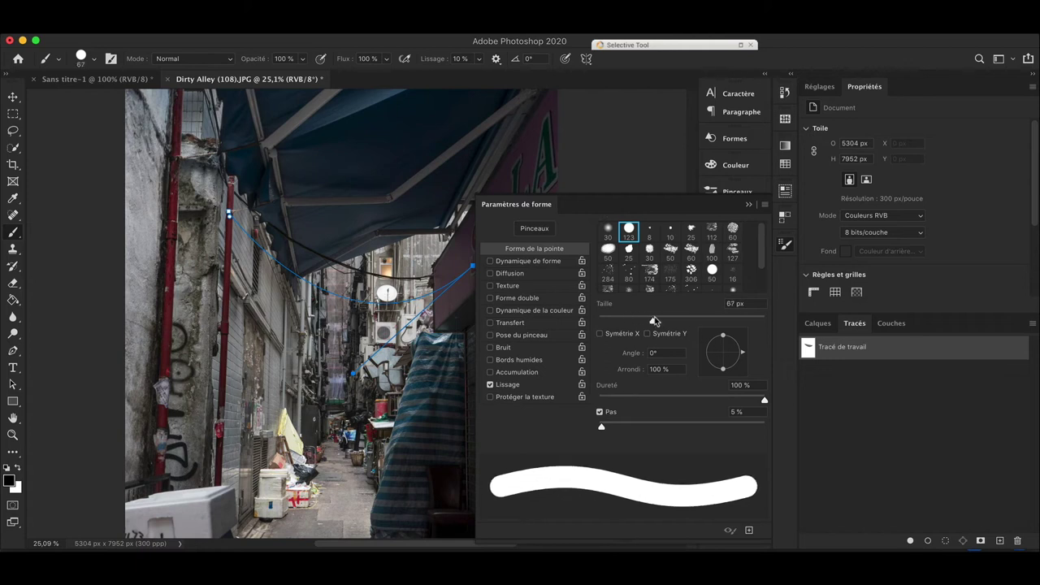
drag(631, 321, 613, 323)
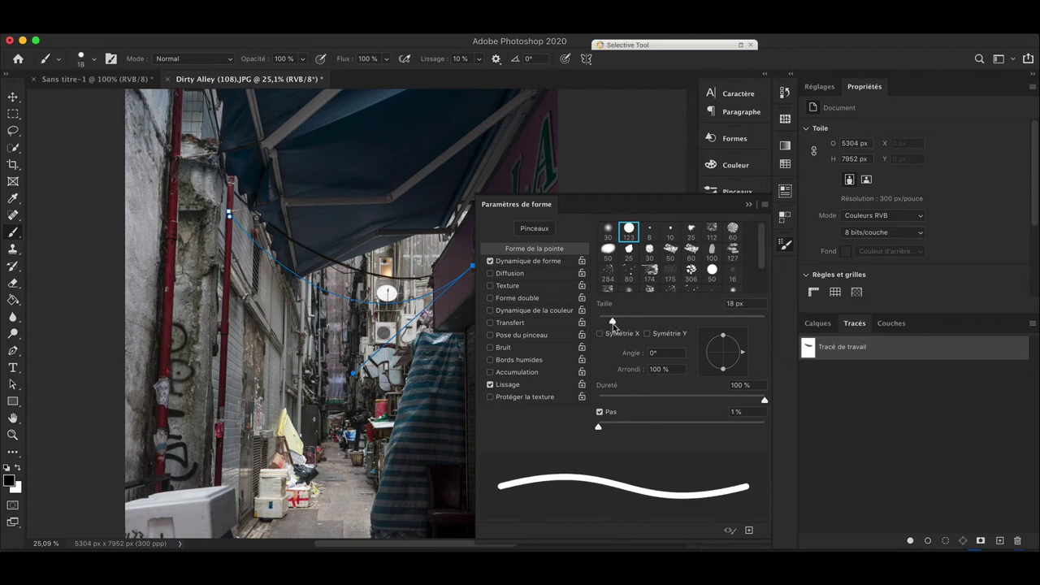
drag(619, 328, 617, 324)
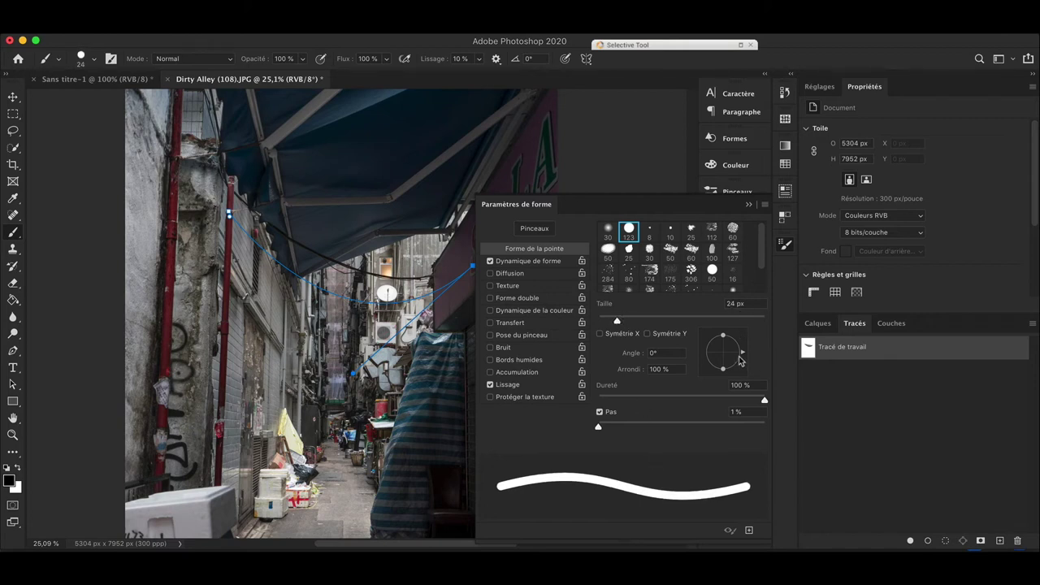
click(748, 204)
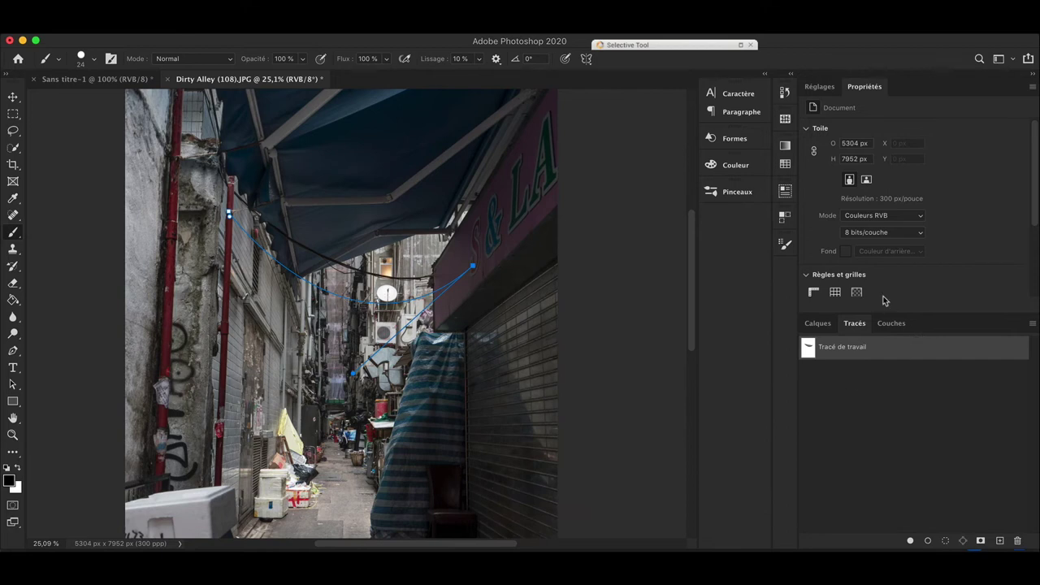
click(817, 323)
click(855, 324)
Stroke the cable work path with the Brush tool, with Simulate Pressure turned on.
right_click(865, 348)
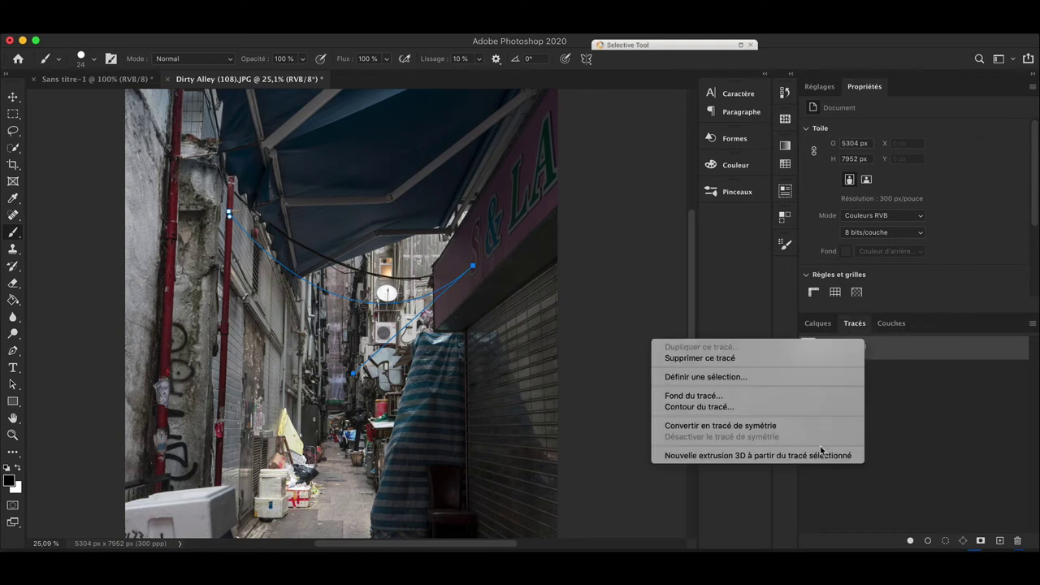
click(796, 407)
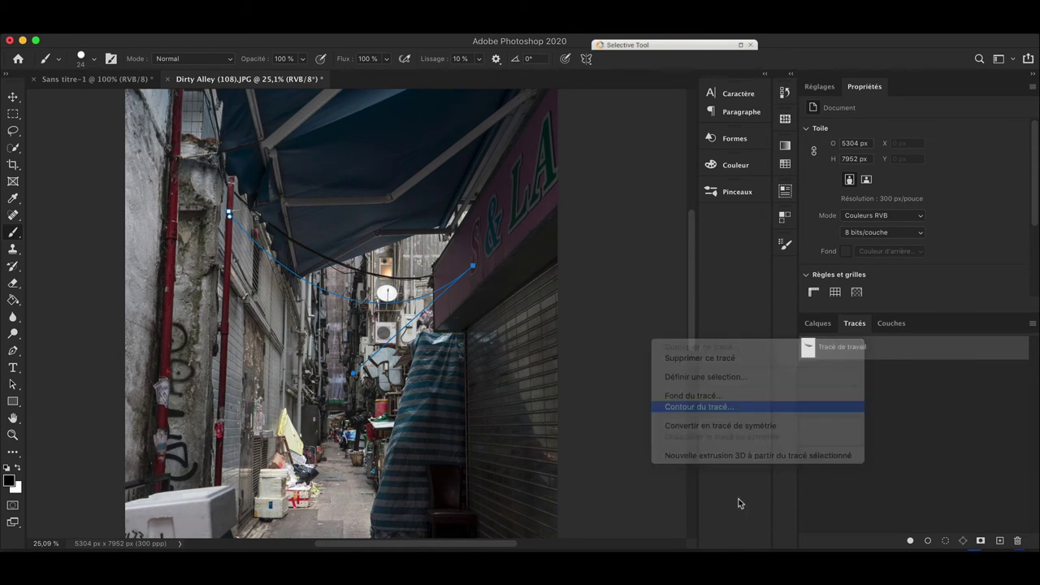
drag(842, 106, 735, 285)
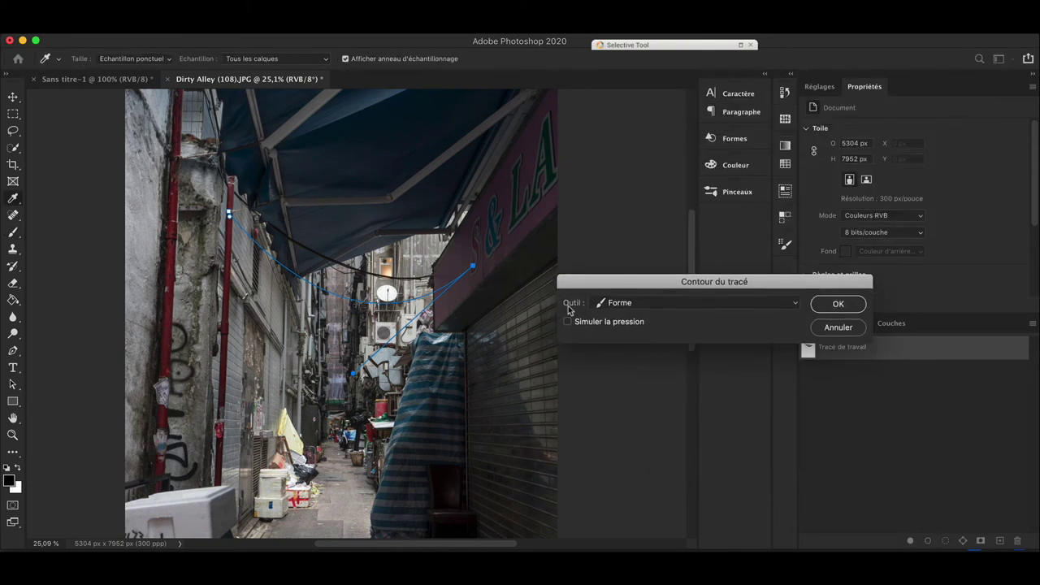
click(689, 304)
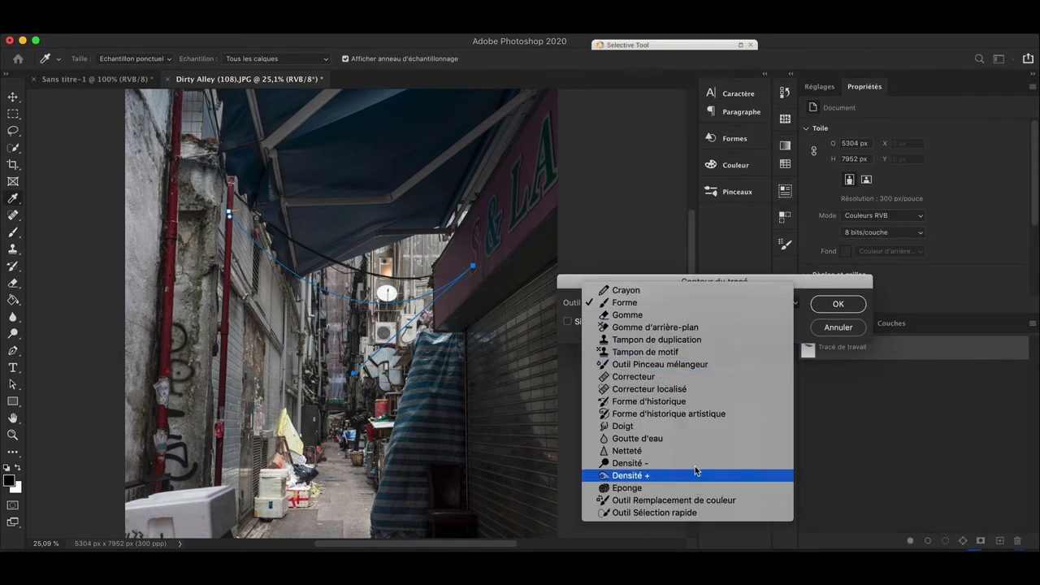
click(708, 328)
drag(715, 281, 718, 275)
click(732, 296)
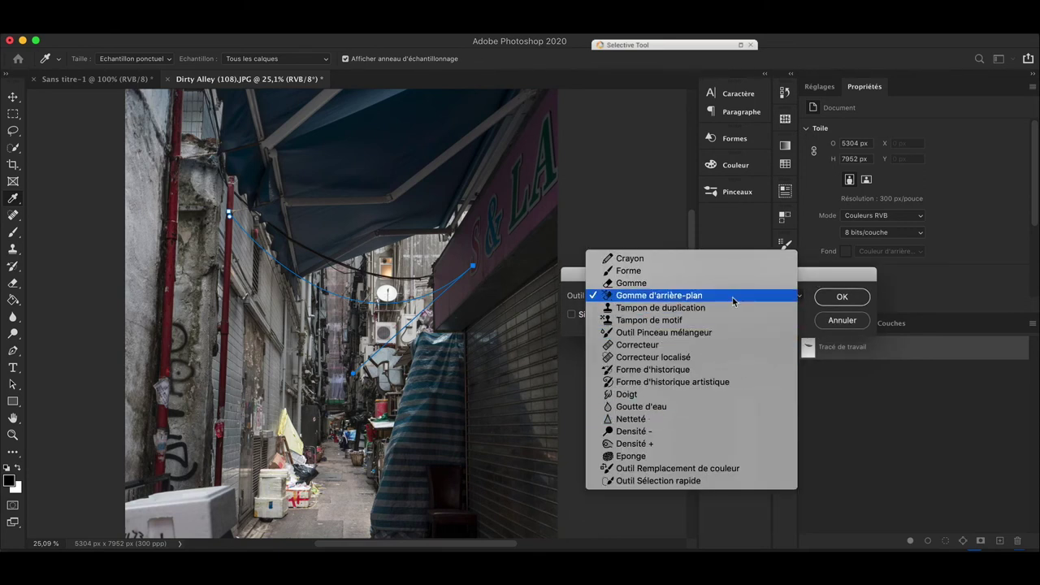
click(720, 271)
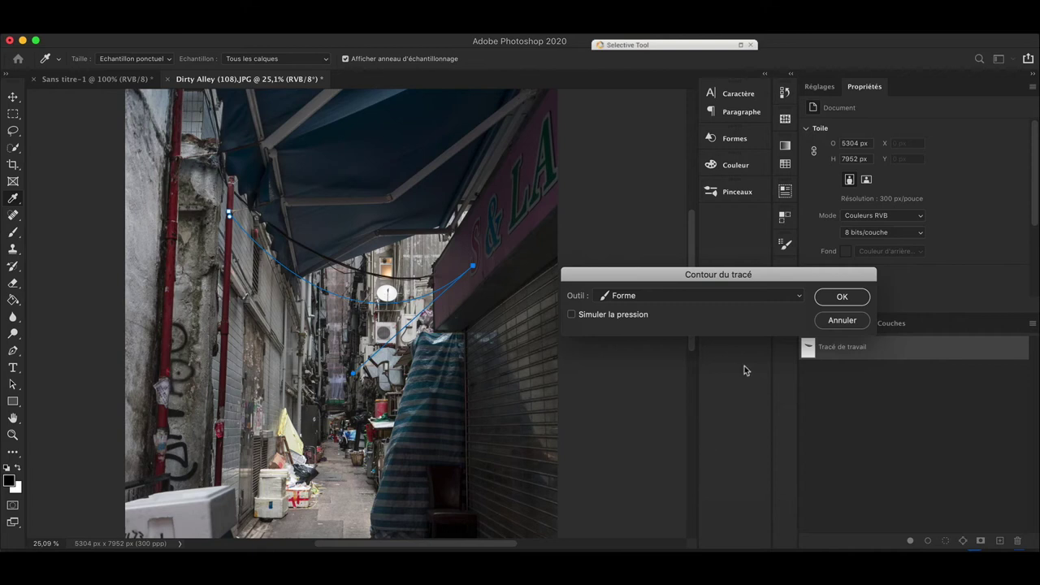
click(616, 316)
drag(835, 274, 856, 232)
click(876, 255)
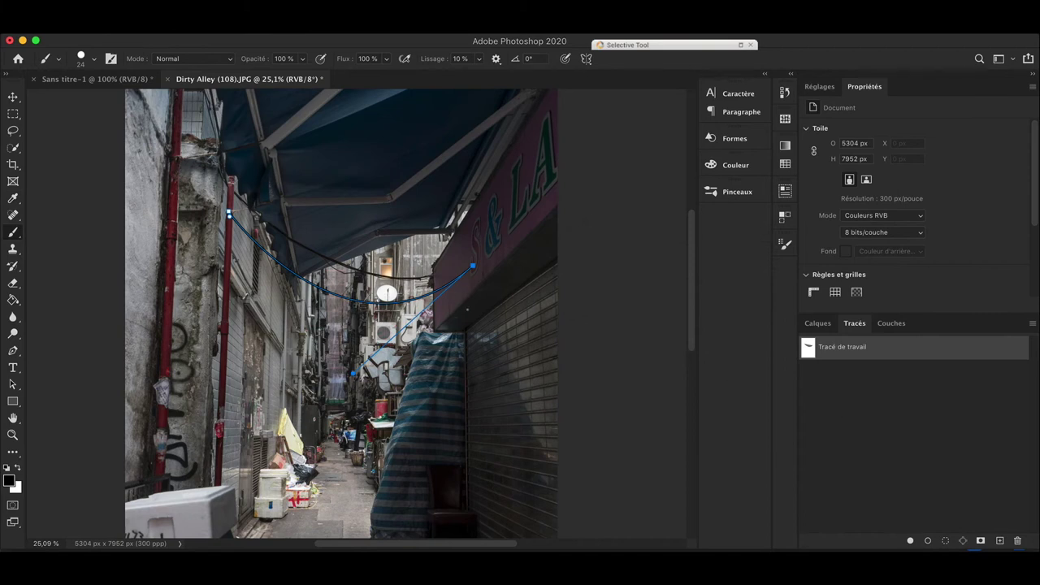
Check the stroke with the path hidden, then undo it and show the path again.
drag(421, 275, 472, 275)
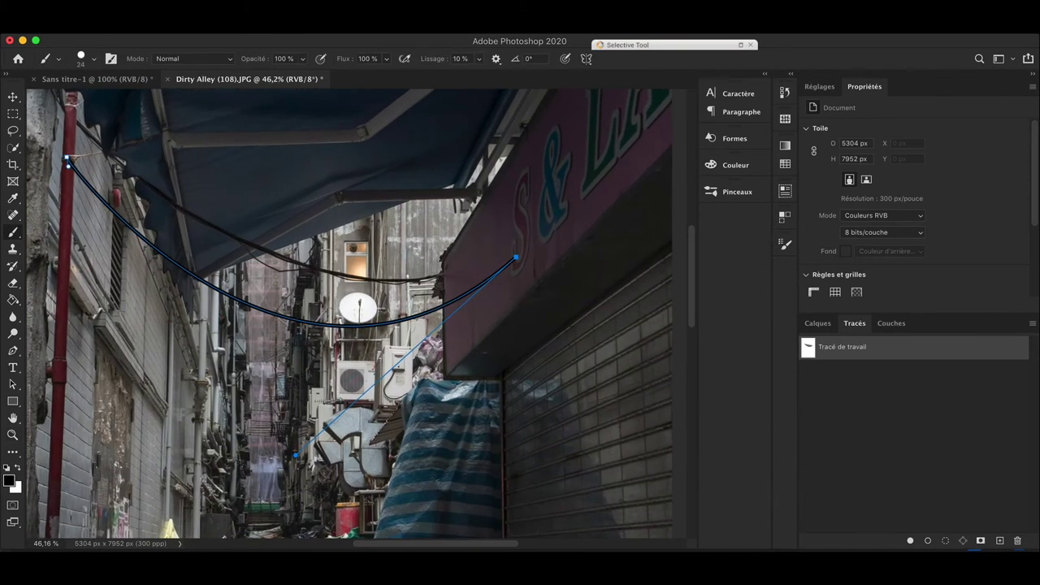
click(818, 322)
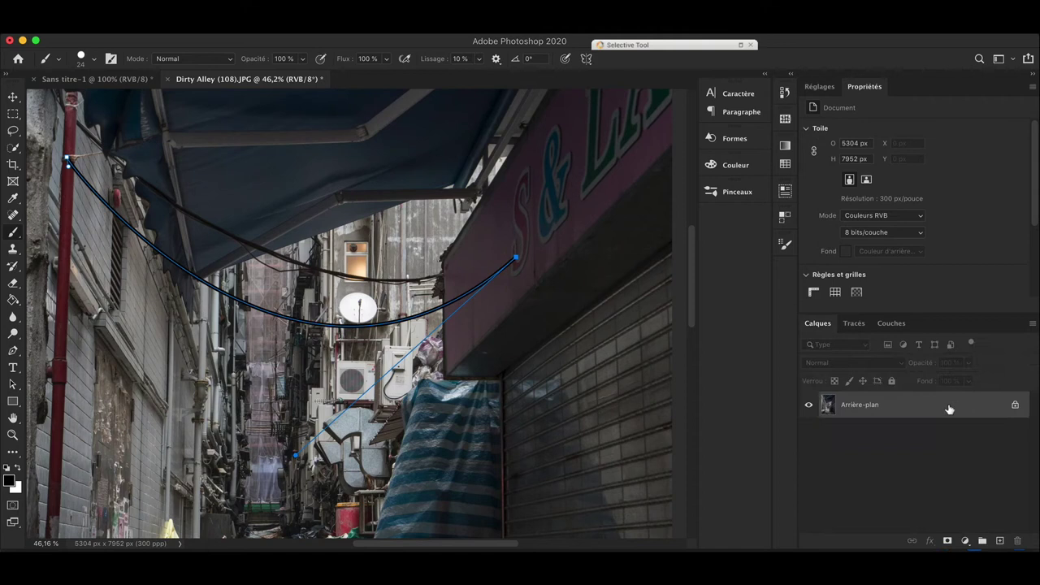
key(super+shift+h)
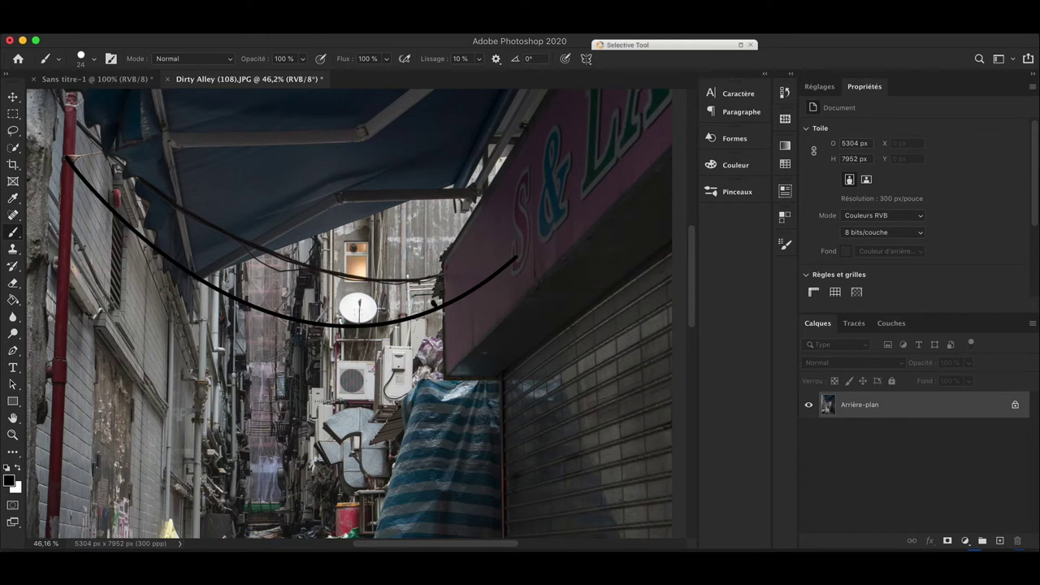
key(super+z)
key(super+shift+h)
Add a new empty layer and stroke the cable work path onto it.
click(998, 541)
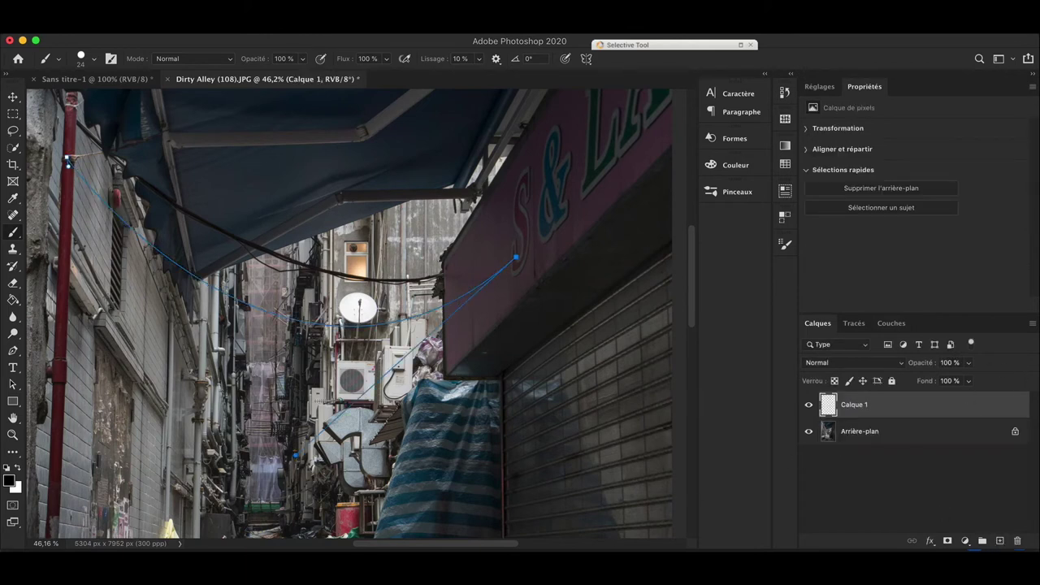
click(854, 323)
right_click(847, 346)
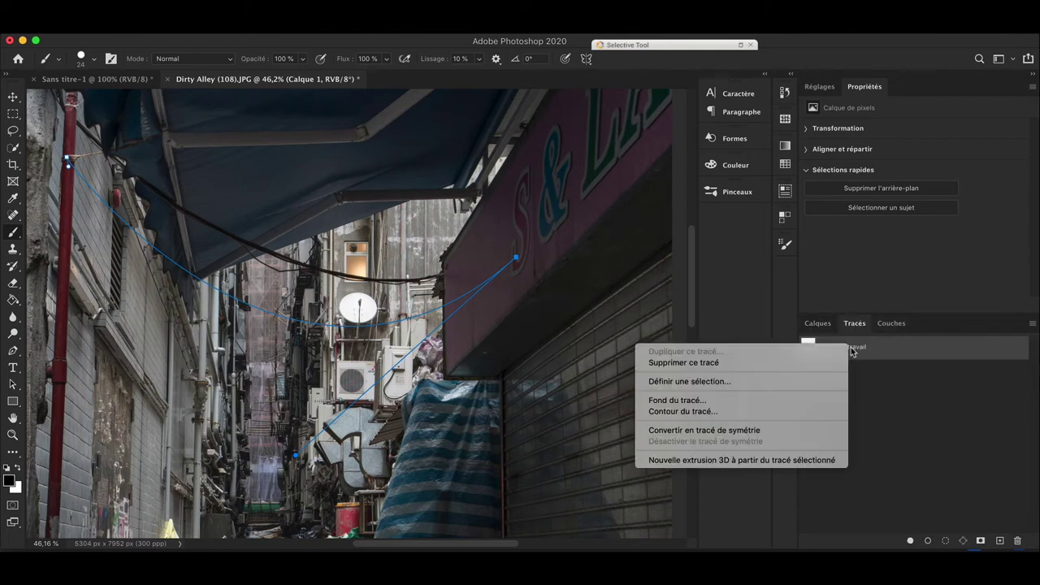
click(775, 412)
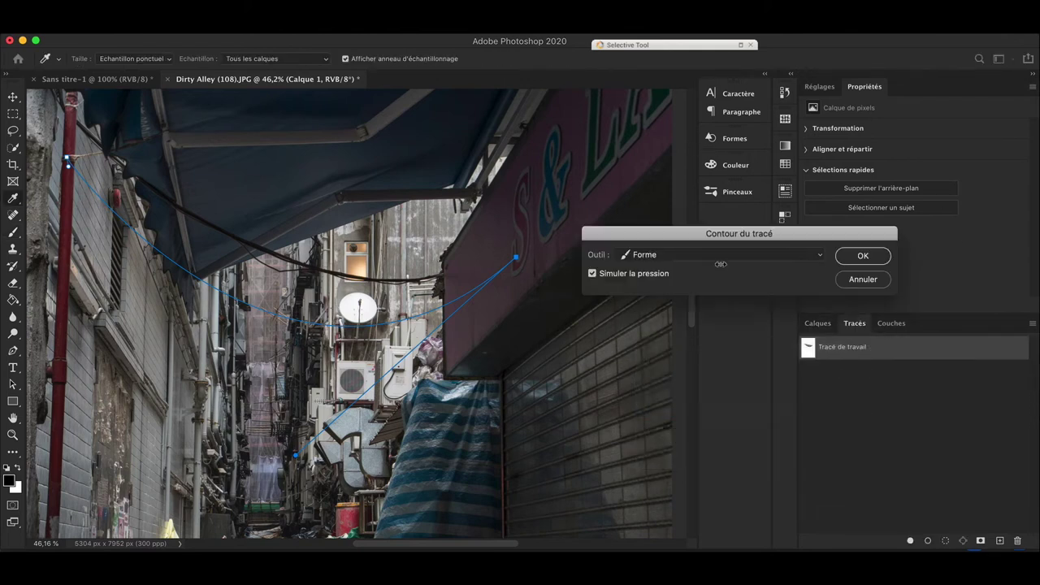
click(860, 255)
click(819, 321)
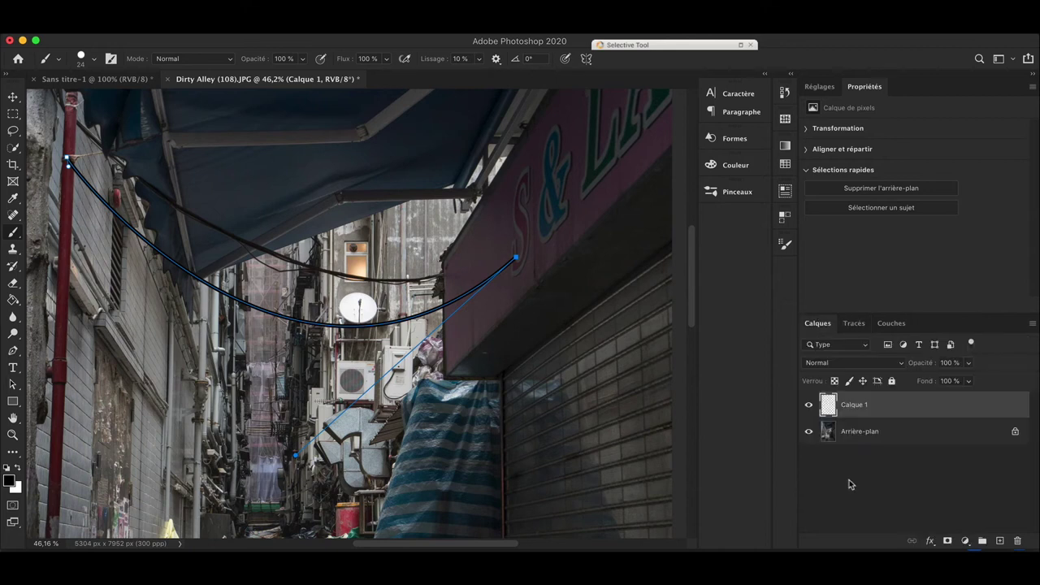
Rename Calque 1 to Câble and choose Bevel & Emboss from the fx menu.
key(v)
mouse_move(443, 311)
mouse_down()
mouse_move(478, 298)
mouse_move(488, 336)
mouse_up()
key(v)
drag(596, 390, 563, 367)
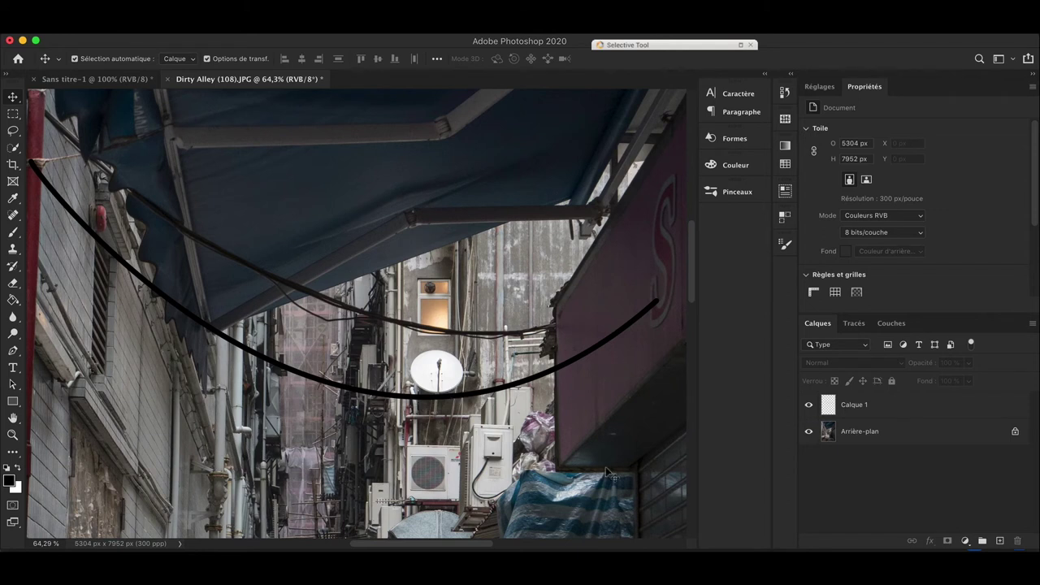
double_click(854, 405)
text(Câble)
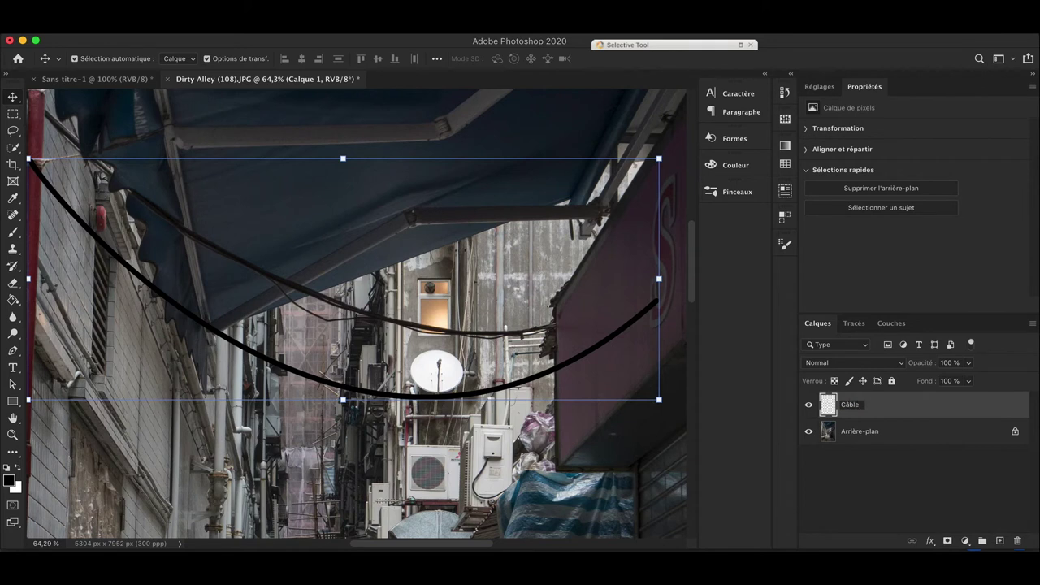
key(Return)
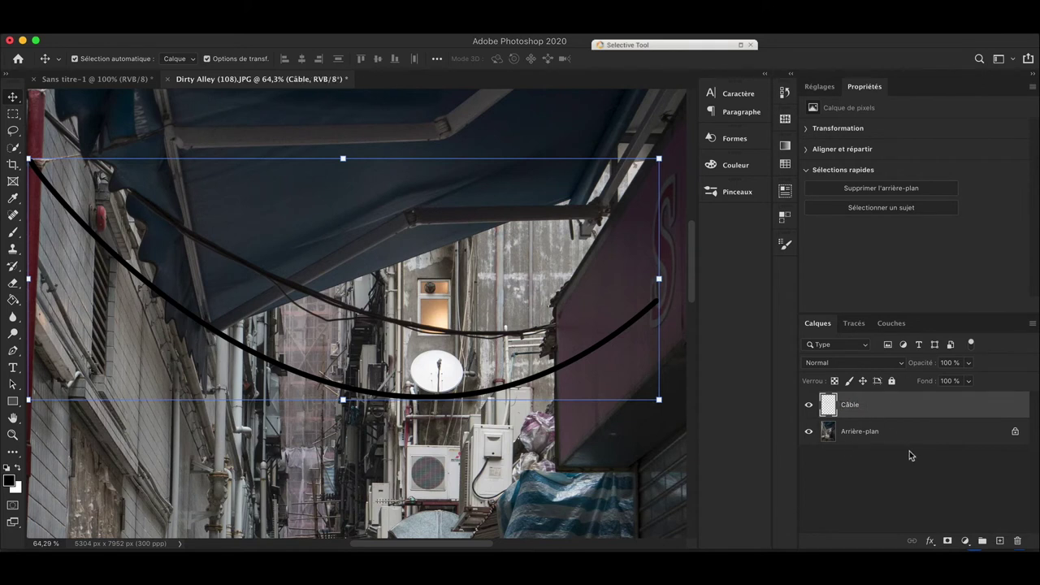
click(931, 540)
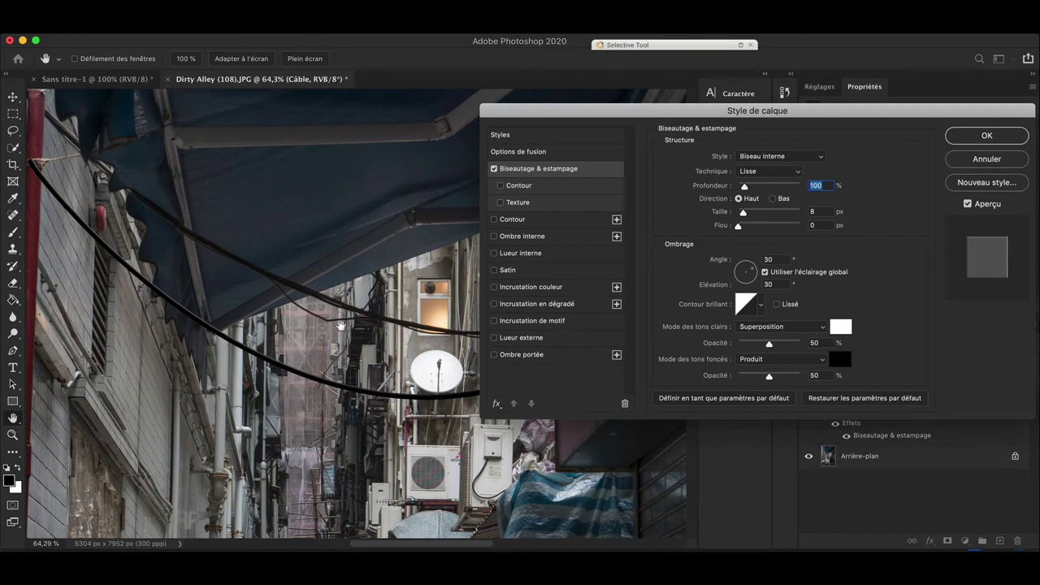
Zoom to 100% on the cable and raise the bevel highlight opacity to 100%.
drag(683, 116, 649, 46)
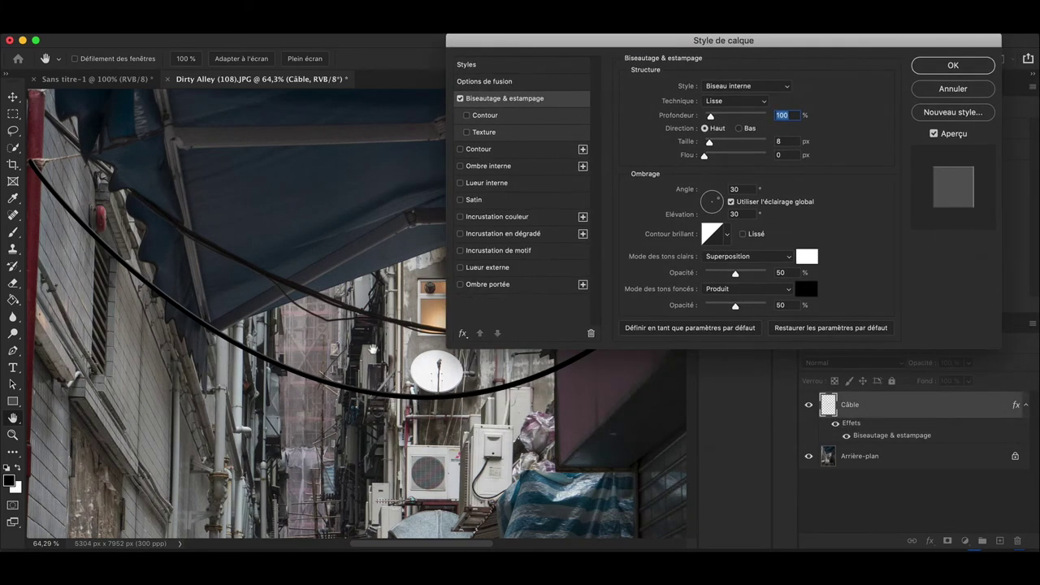
key(z)
drag(372, 349, 455, 459)
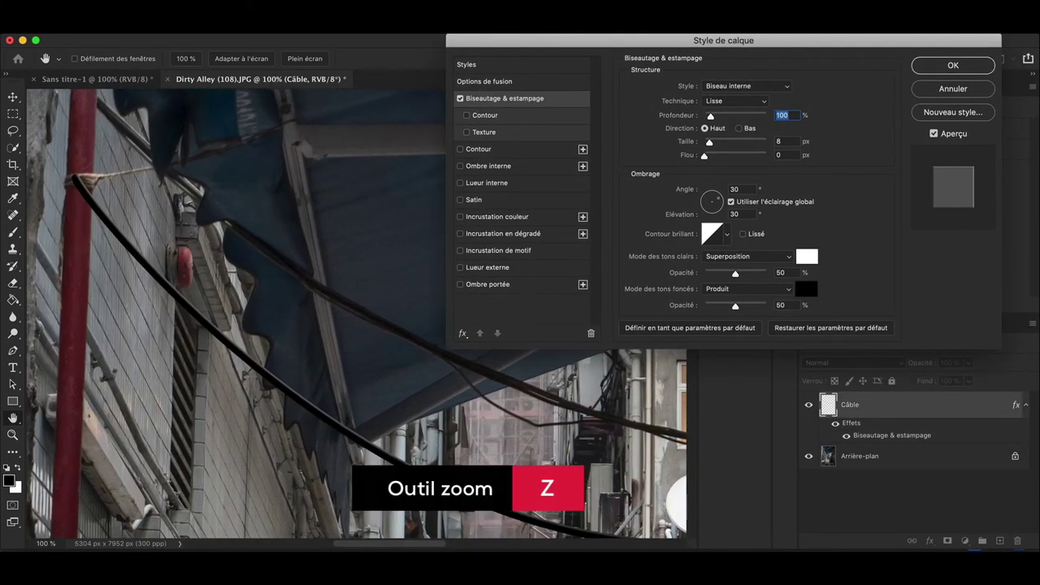
scroll(339, 379, down, 1)
scroll(297, 349, down, 1)
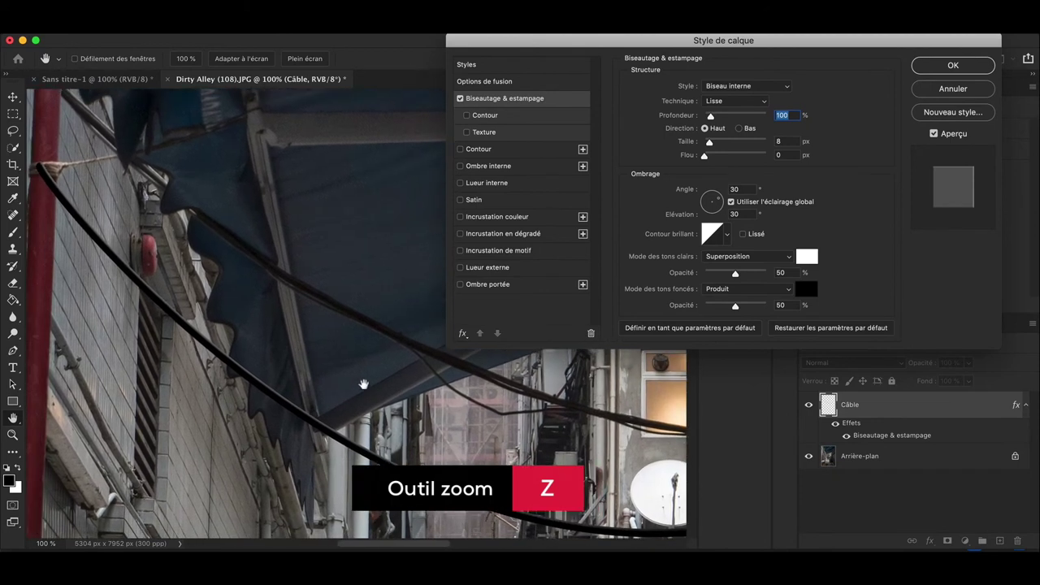
scroll(364, 352, down, 1)
scroll(363, 352, right, 1)
mouse_move(729, 45)
mouse_down()
mouse_move(558, 80)
mouse_move(562, 61)
mouse_up()
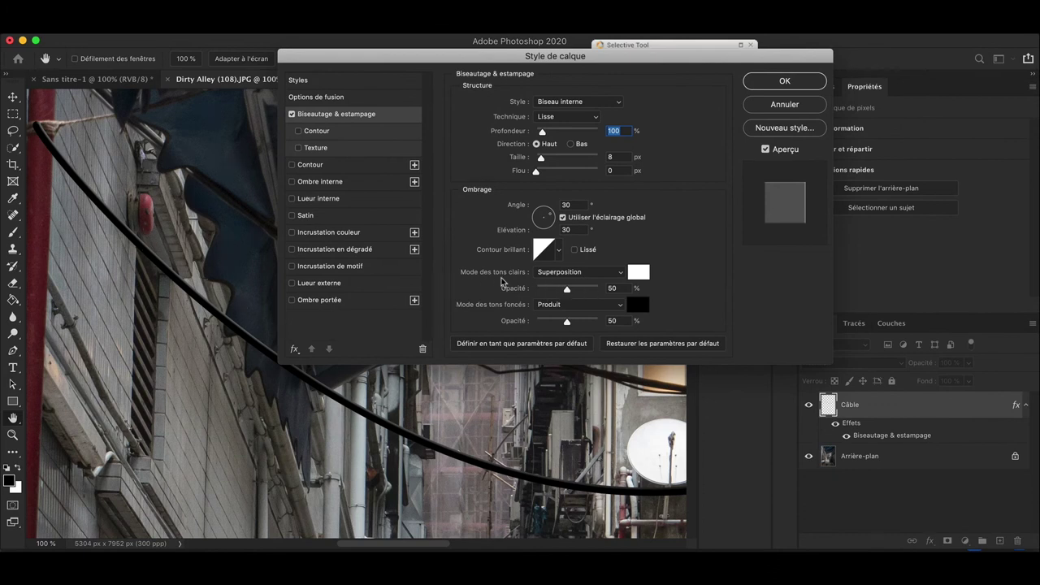
drag(591, 273, 653, 278)
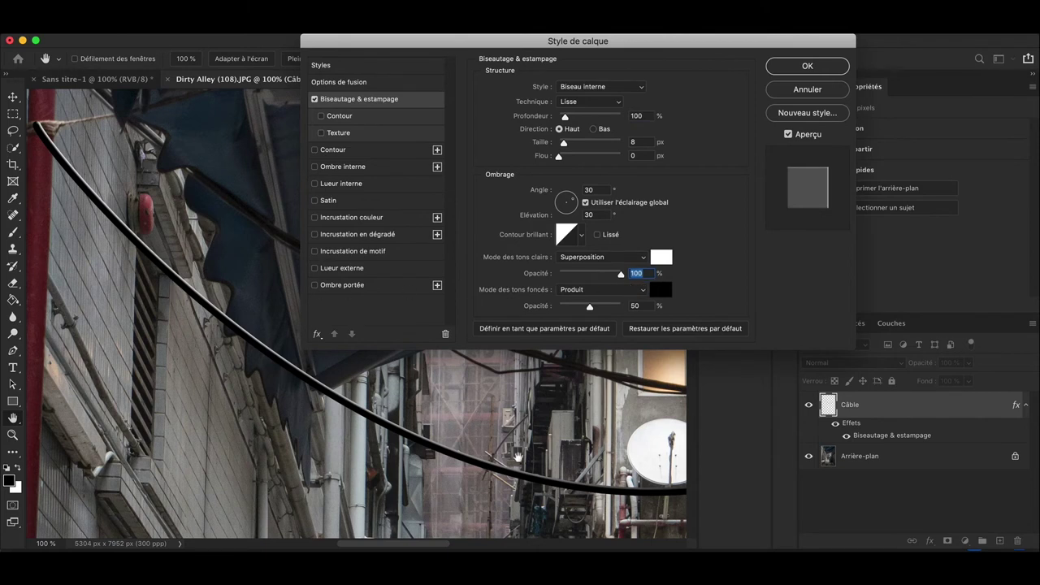
mouse_move(635, 46)
mouse_down()
mouse_move(671, 58)
mouse_move(779, 41)
mouse_up()
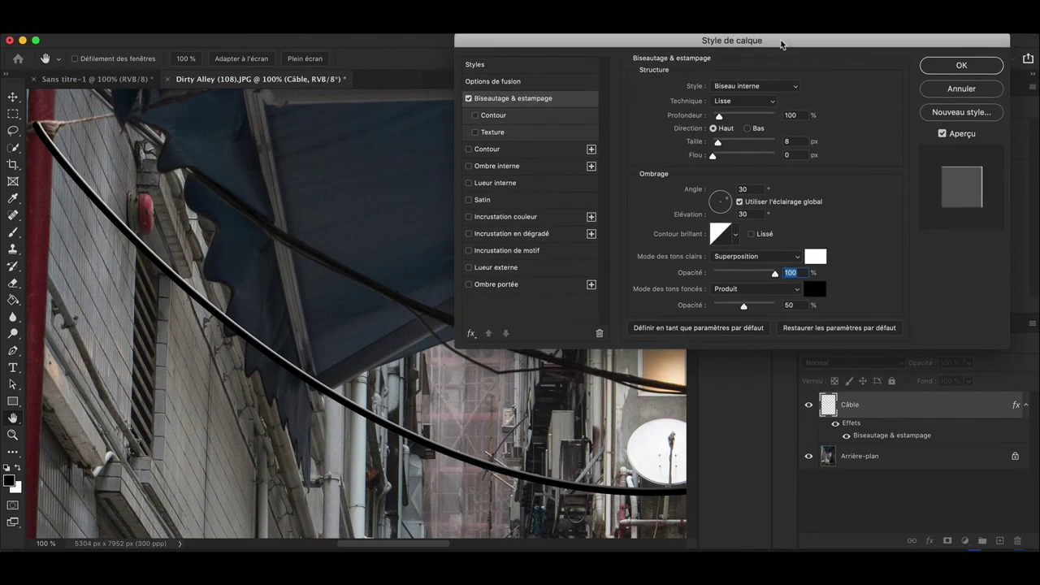
Zoom out to 50% and set the bevel light angle to -125° and elevation 16°.
alt+click(501, 408)
drag(488, 412, 381, 382)
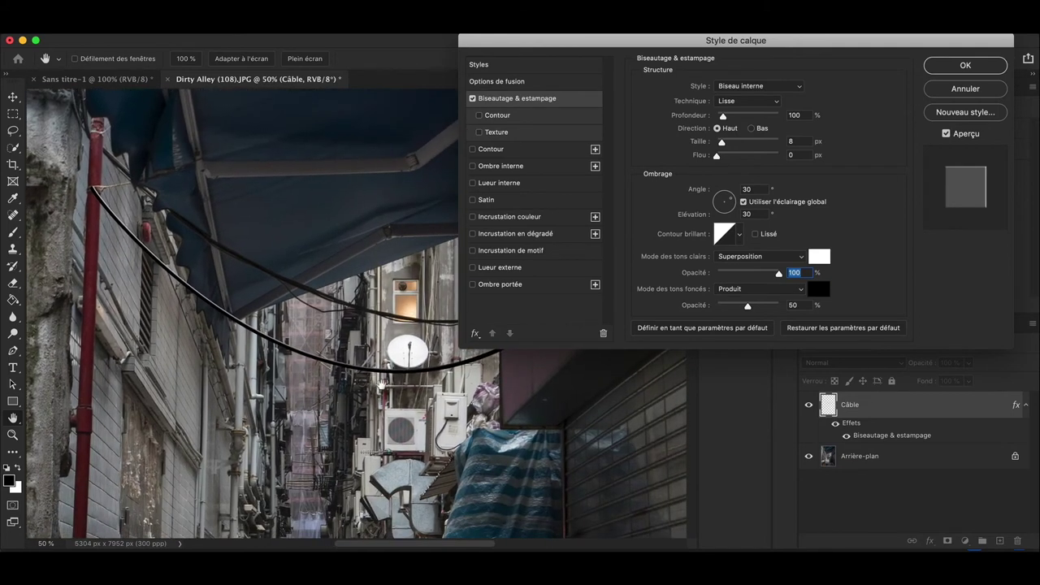
scroll(443, 407, down, 5)
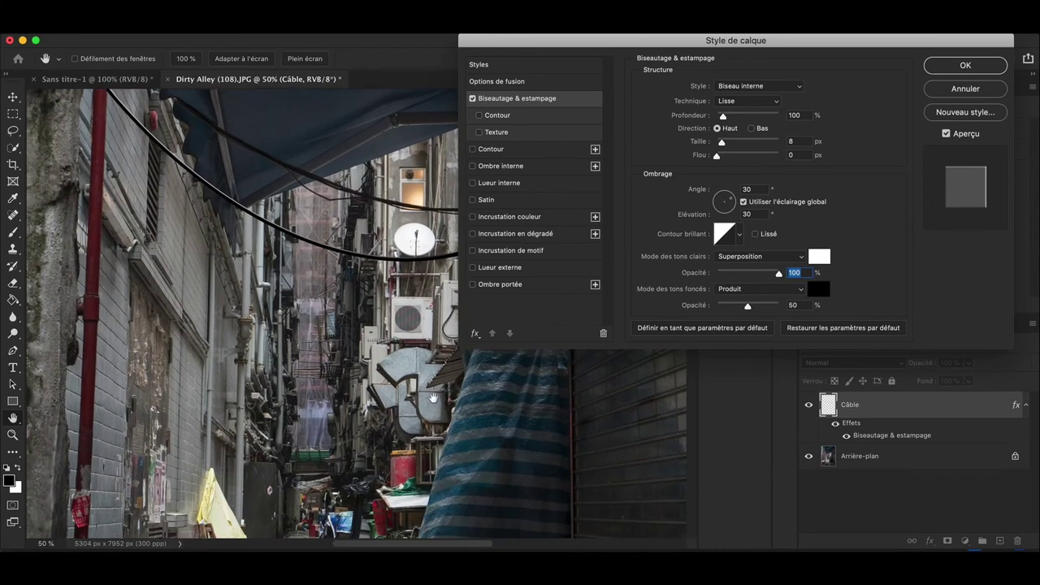
scroll(321, 422, up, 2)
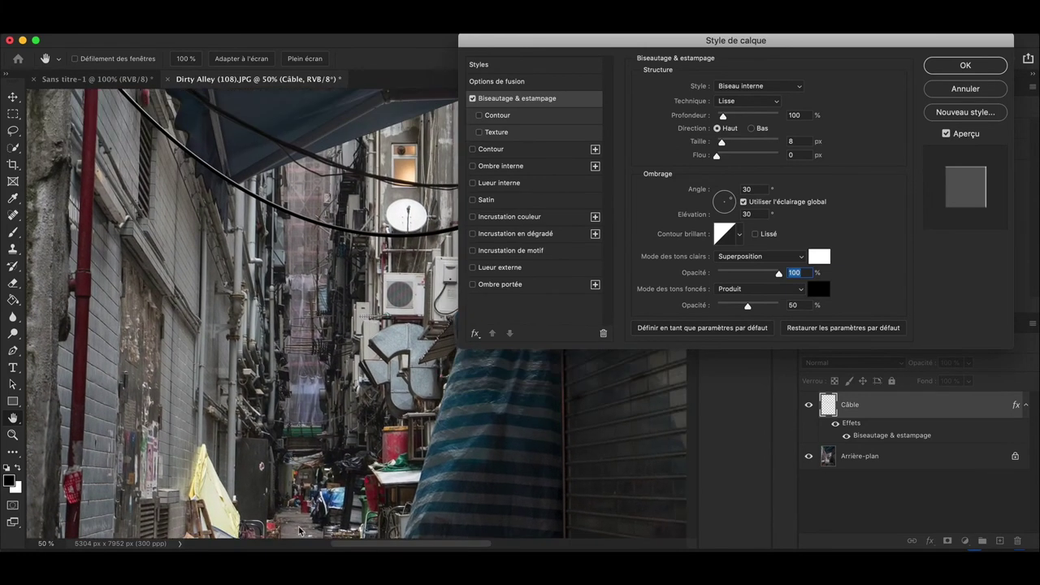
scroll(306, 461, up, 3)
scroll(307, 461, up, 1)
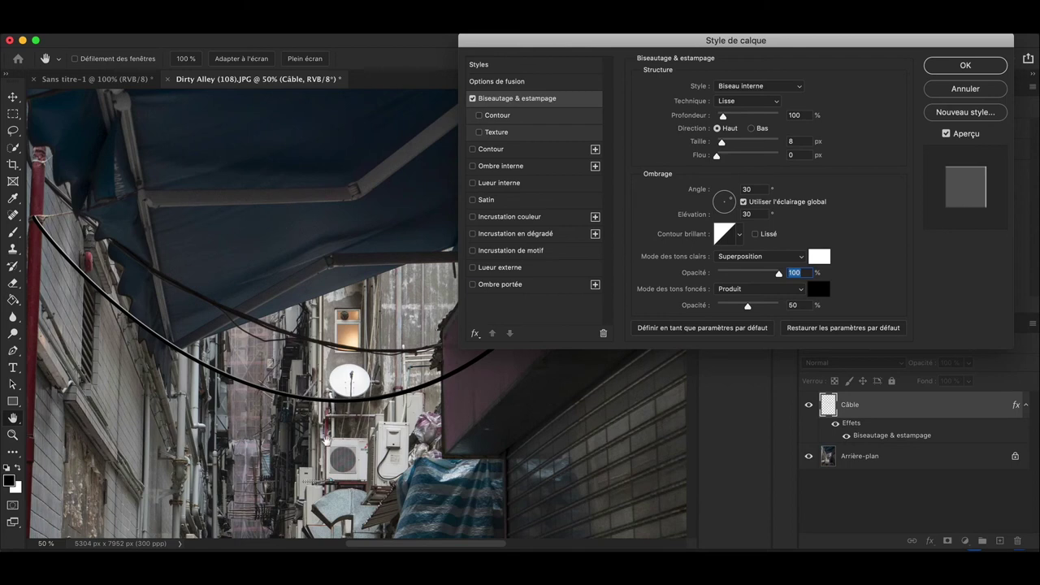
scroll(349, 433, up, 1)
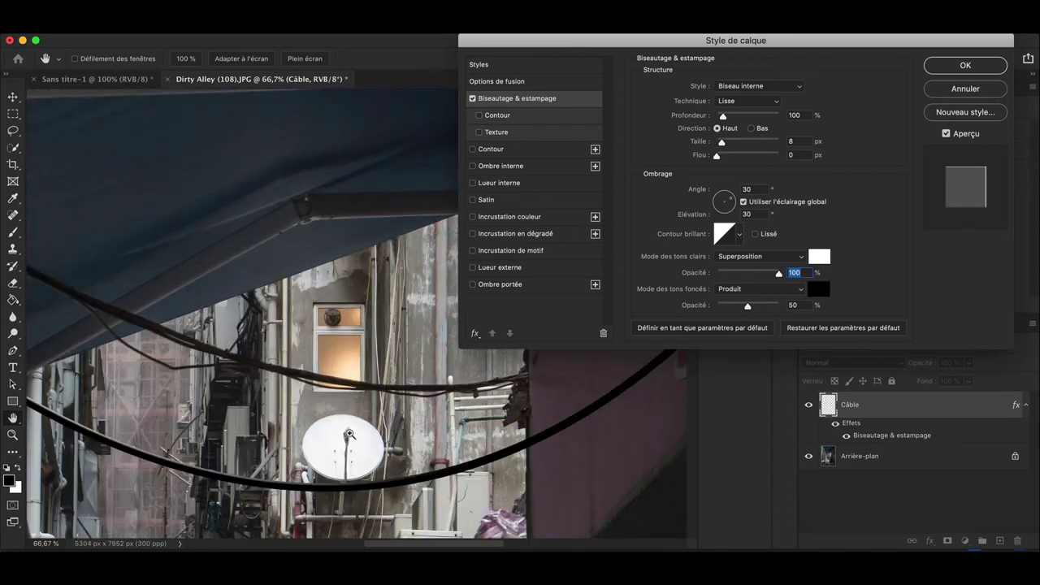
scroll(357, 356, up, 3)
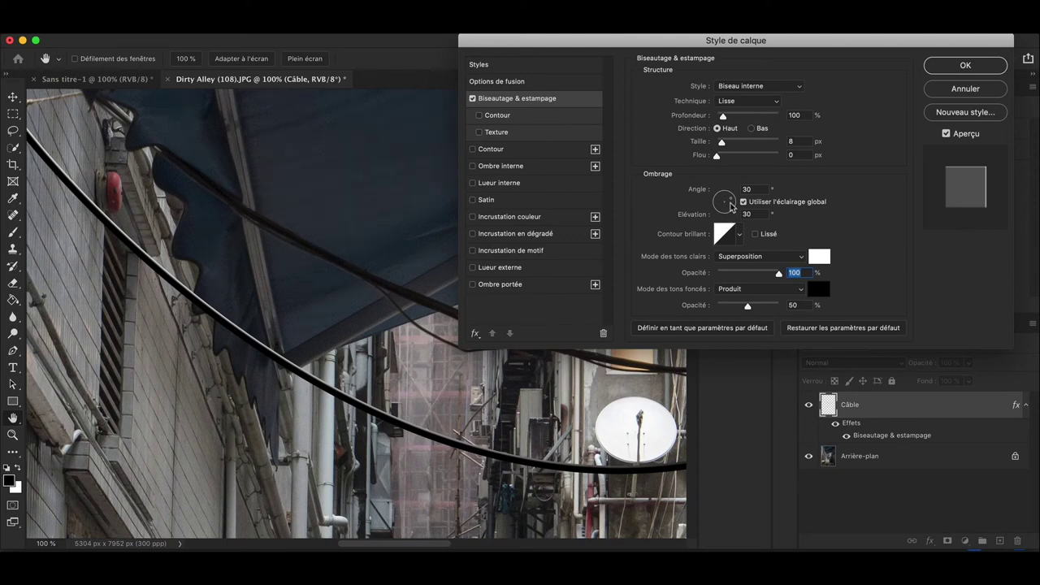
drag(733, 203, 730, 225)
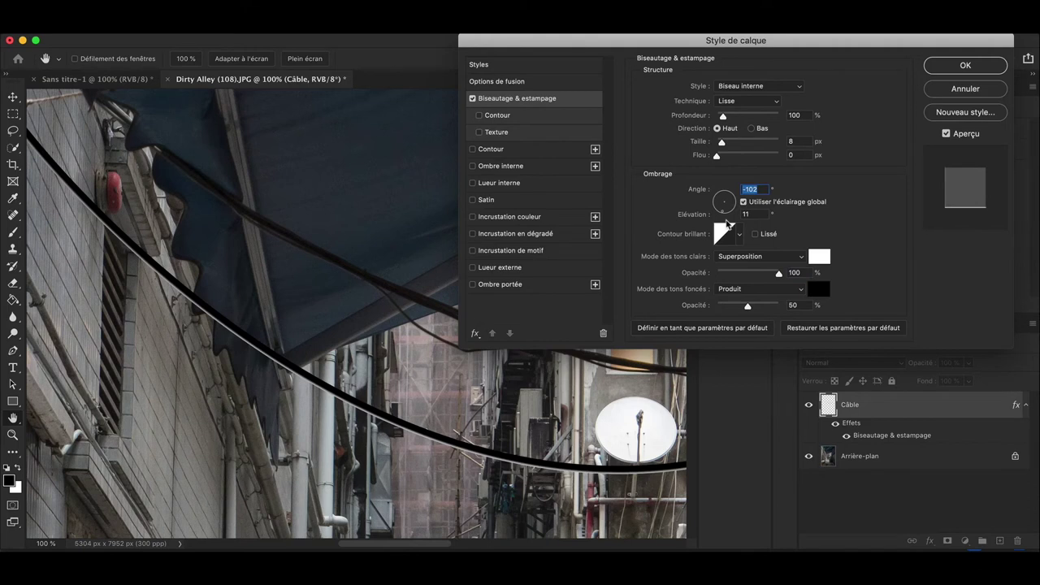
drag(726, 216, 723, 209)
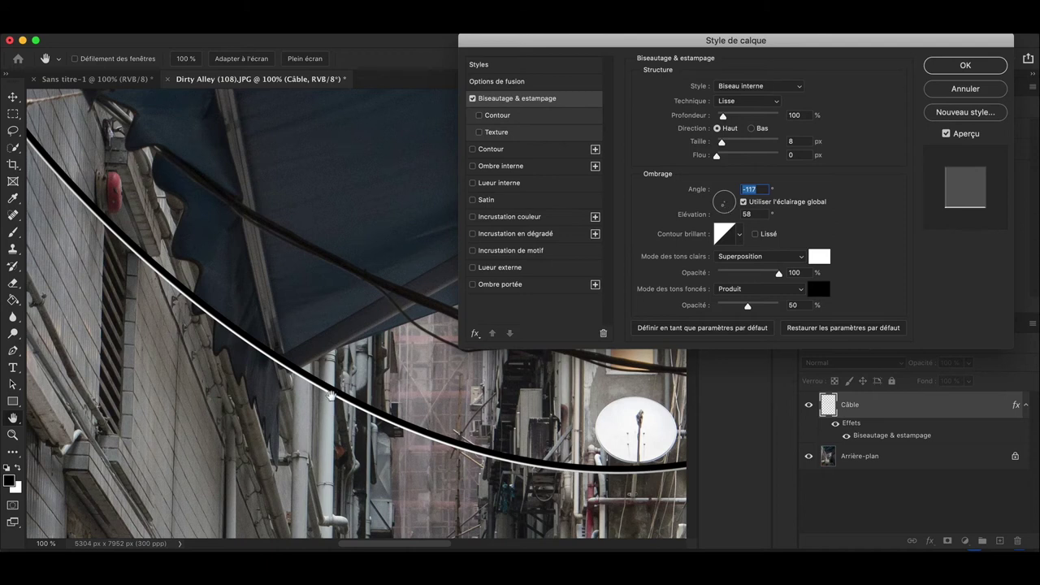
drag(722, 208, 717, 216)
Set the bevel highlight opacity to 54% and the shadow opacity to 70%.
drag(778, 274, 743, 274)
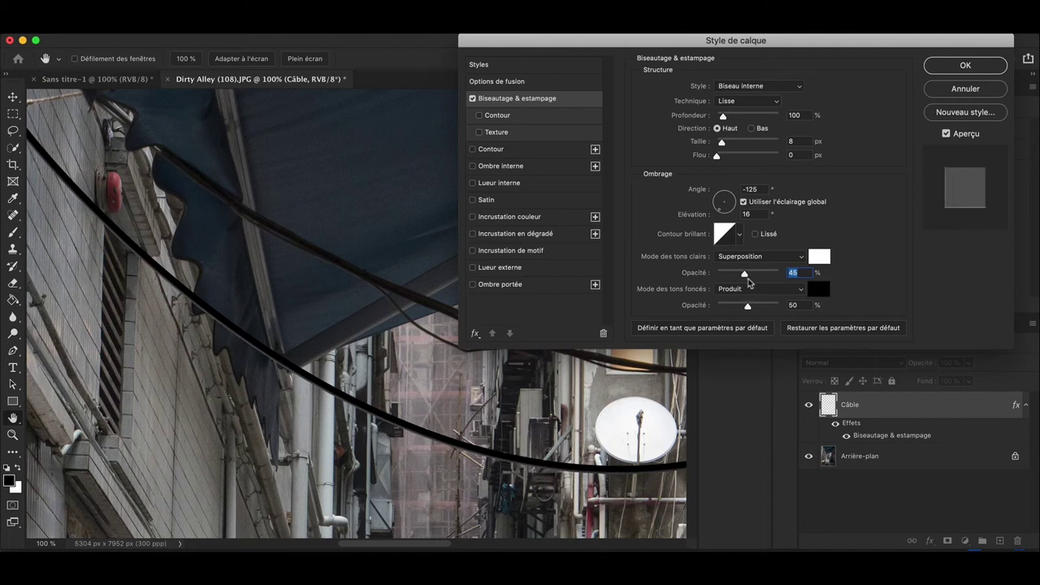
drag(748, 276, 754, 278)
click(781, 289)
mouse_move(748, 306)
mouse_down()
mouse_move(760, 306)
mouse_move(756, 277)
mouse_up()
click(781, 286)
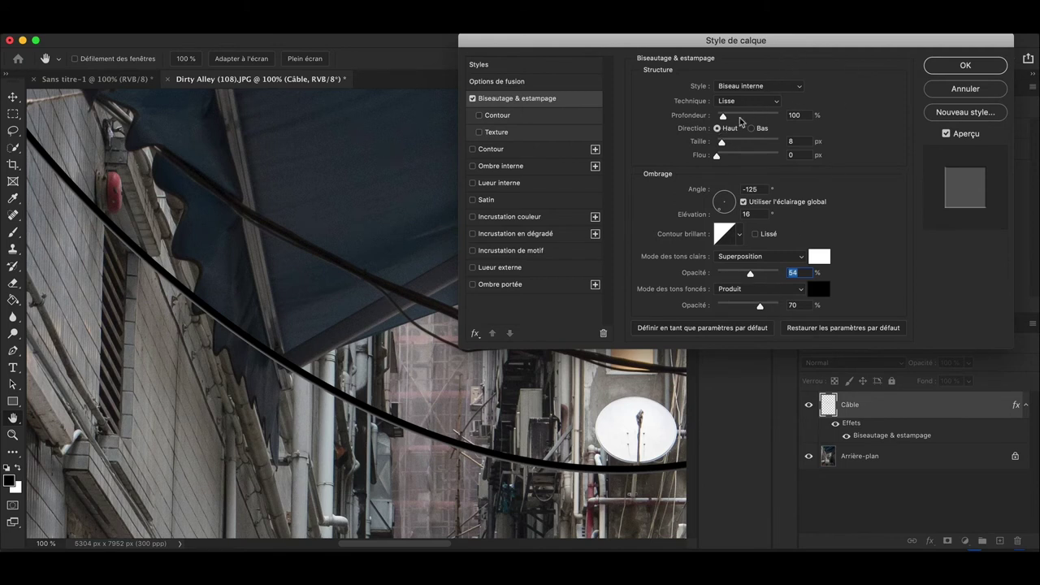
click(792, 87)
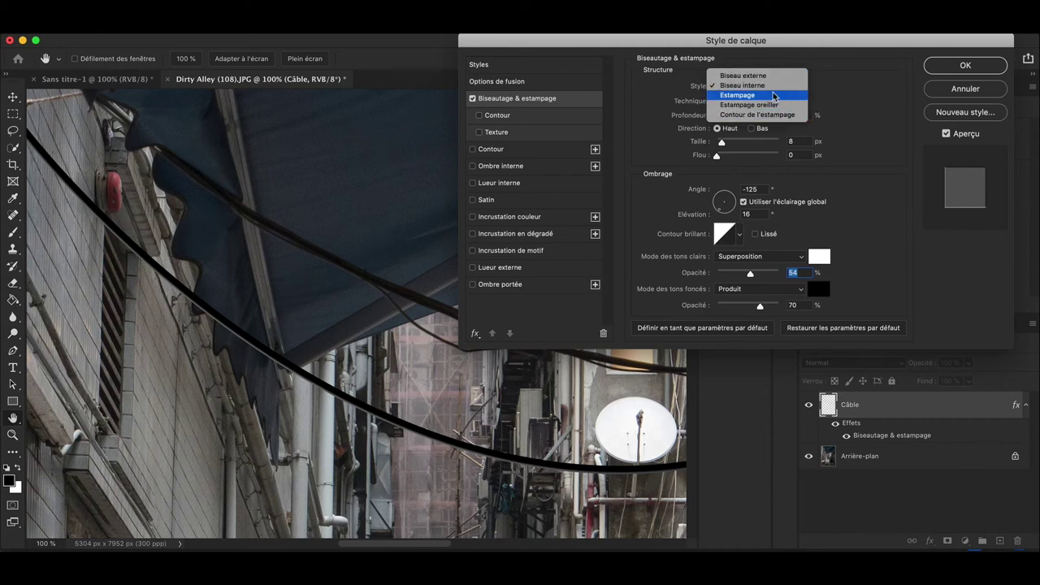
Keep Inner Bevel and set depth 657%, size 131 px, soften 10 px, highlights 39%.
click(773, 90)
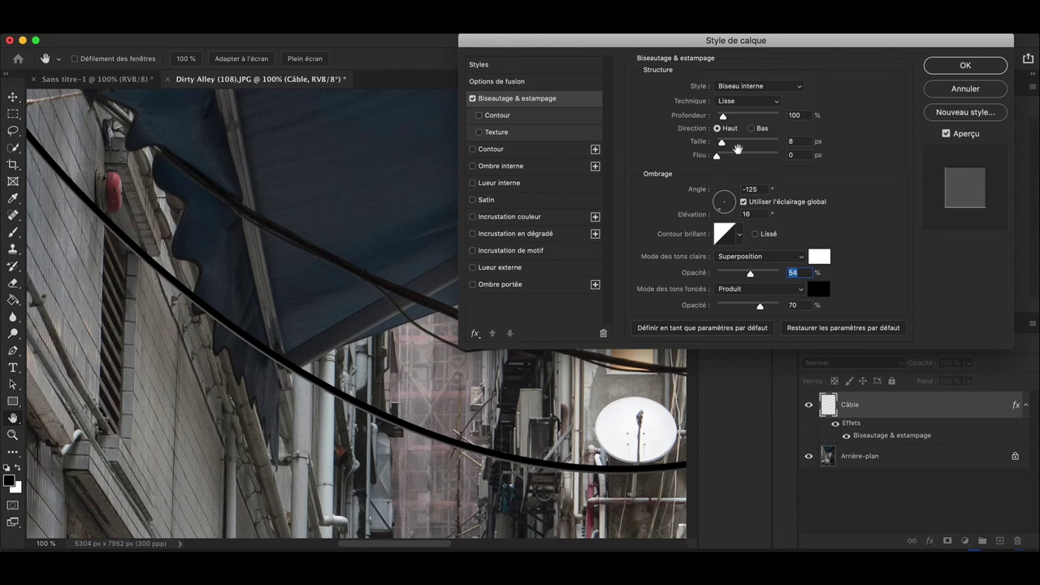
mouse_move(727, 118)
mouse_down()
mouse_move(739, 118)
mouse_move(742, 157)
mouse_move(684, 175)
mouse_move(725, 155)
mouse_up()
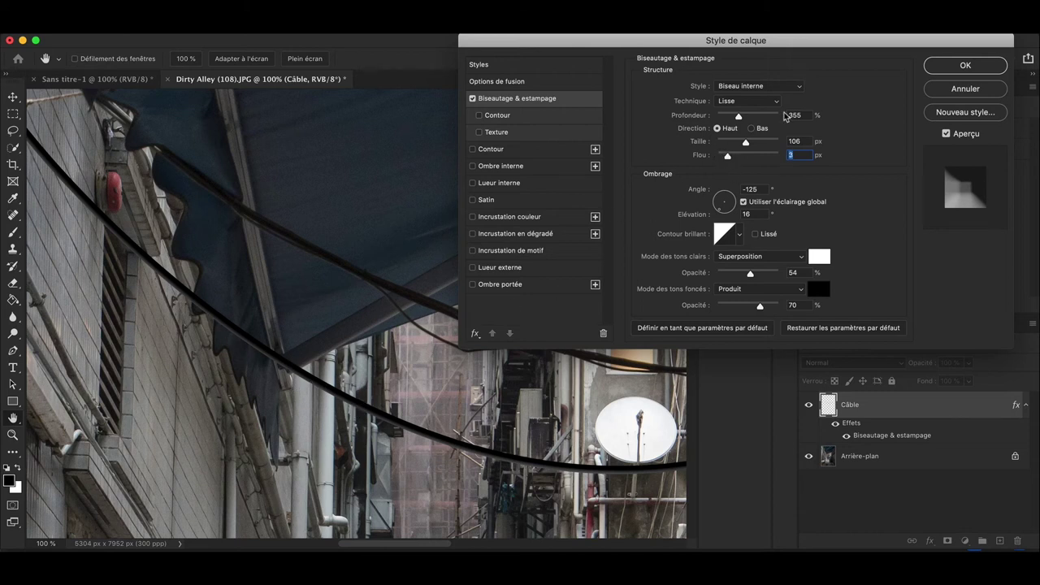
drag(730, 156, 733, 156)
drag(752, 278, 759, 277)
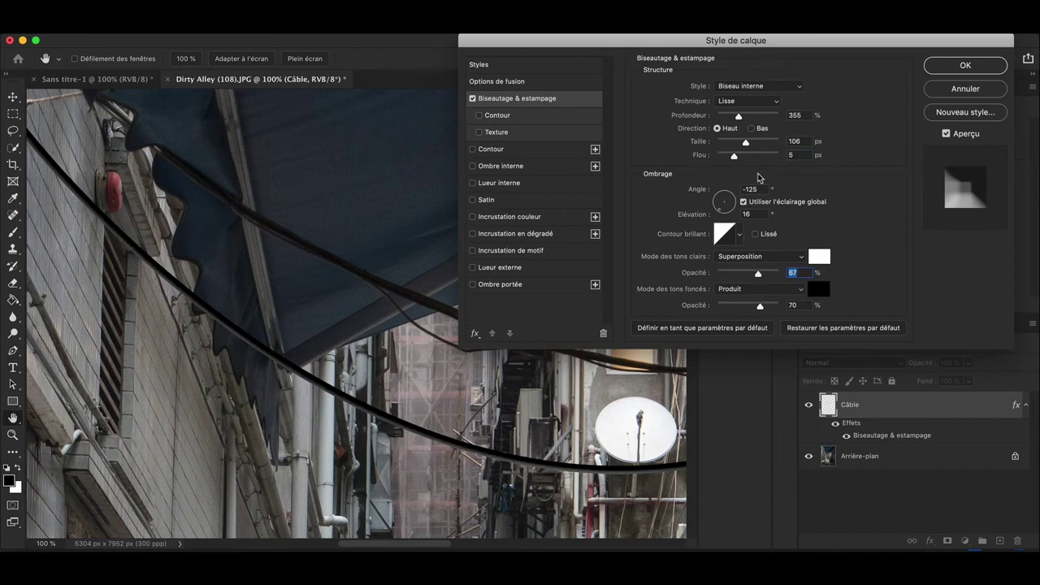
drag(734, 157, 756, 163)
drag(746, 119, 756, 117)
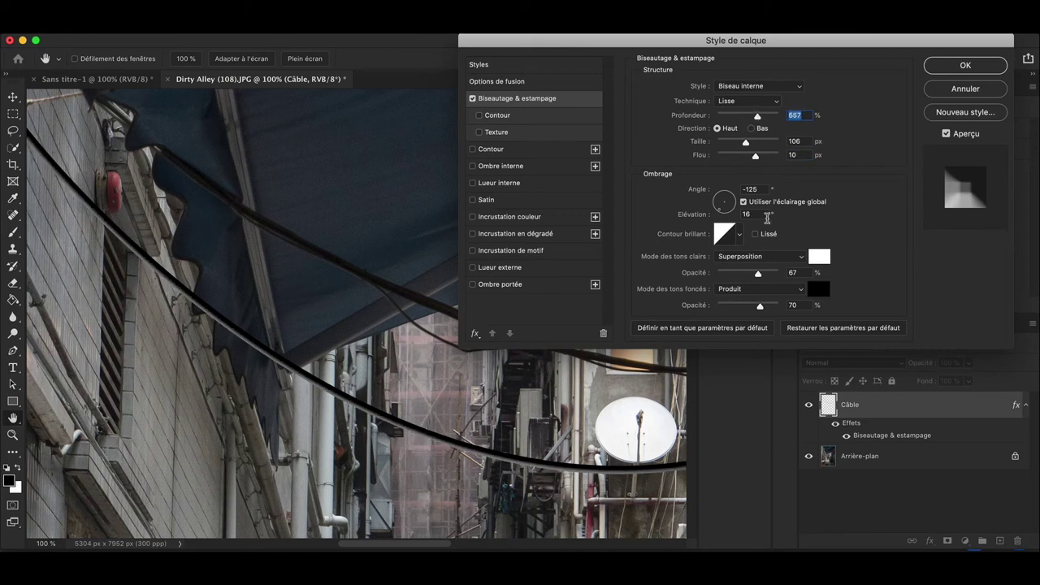
drag(758, 274, 741, 274)
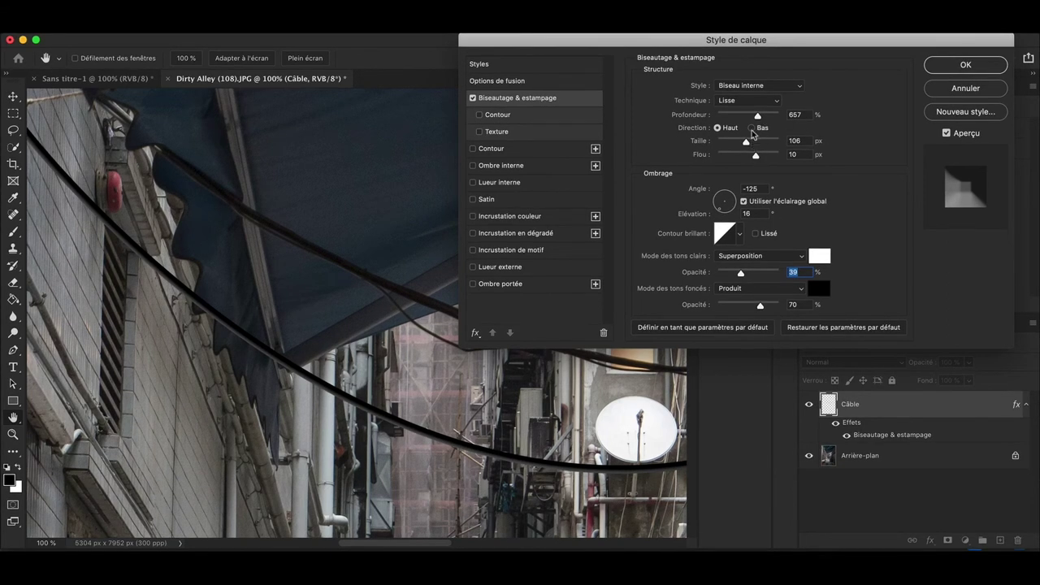
drag(749, 144, 761, 146)
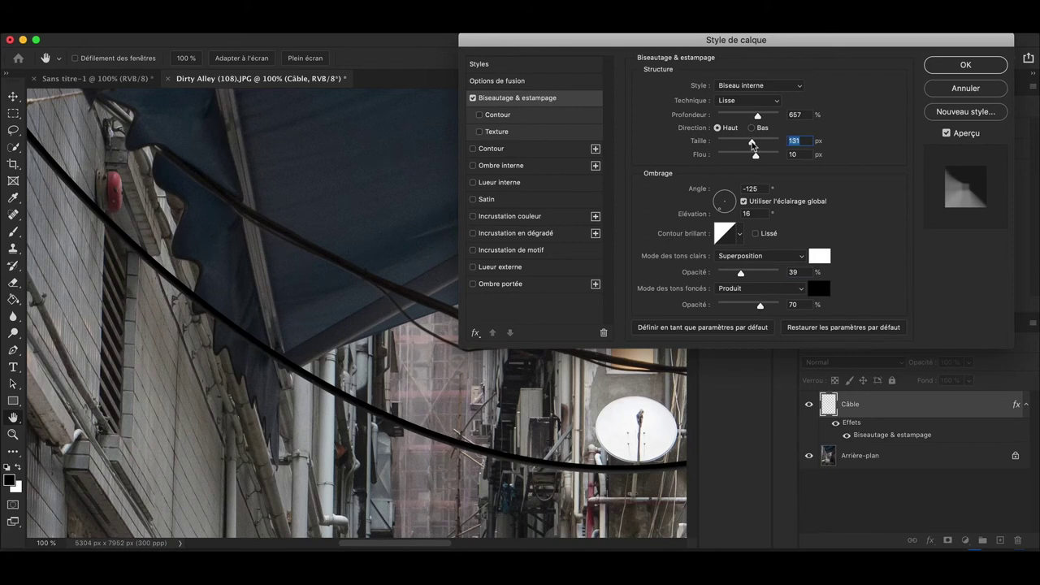
Apply the layer style and add a layer mask to the Câble layer.
click(957, 64)
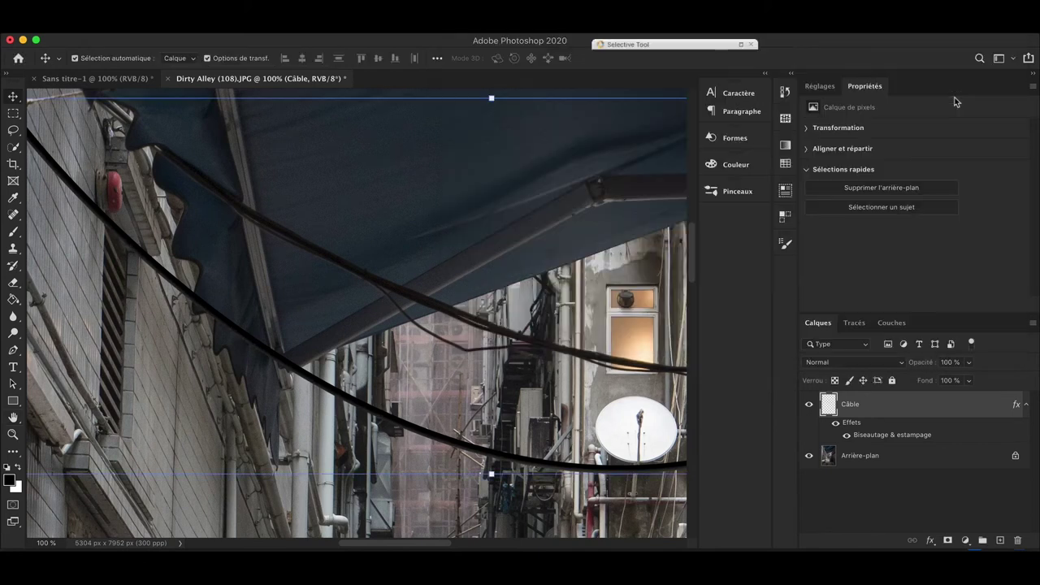
key(super+0)
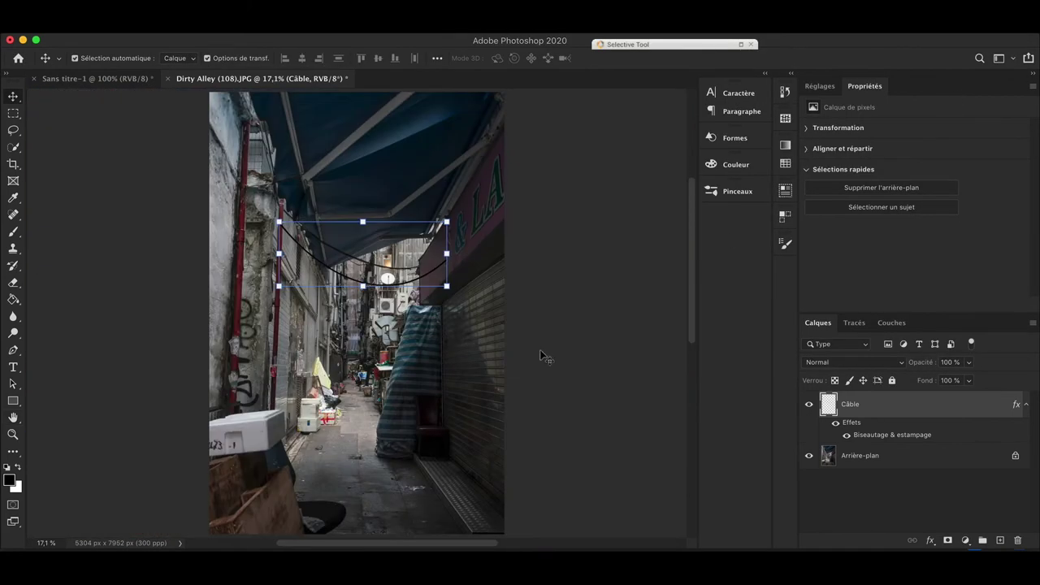
click(539, 349)
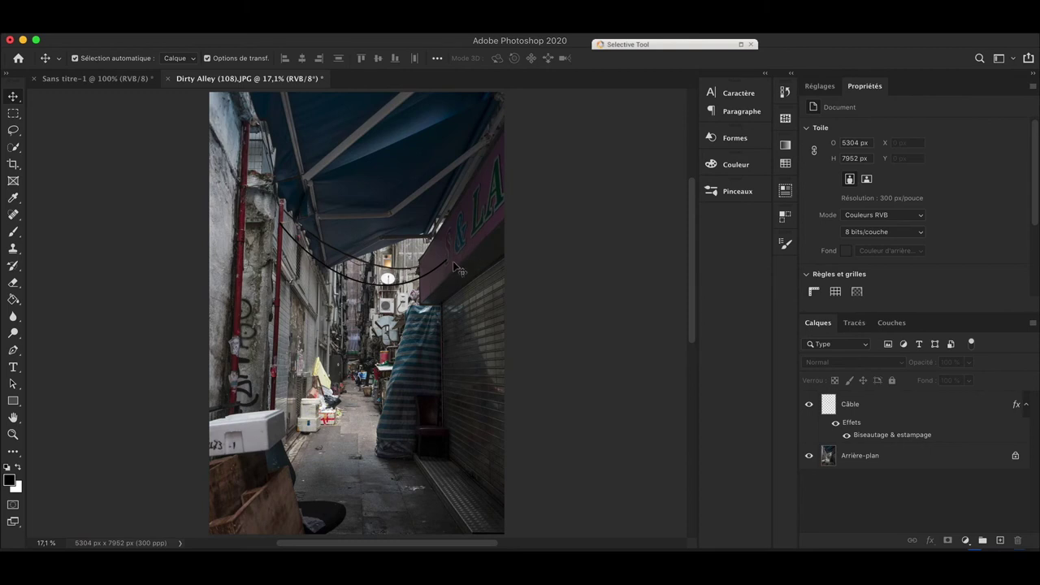
key(z)
drag(456, 266, 478, 273)
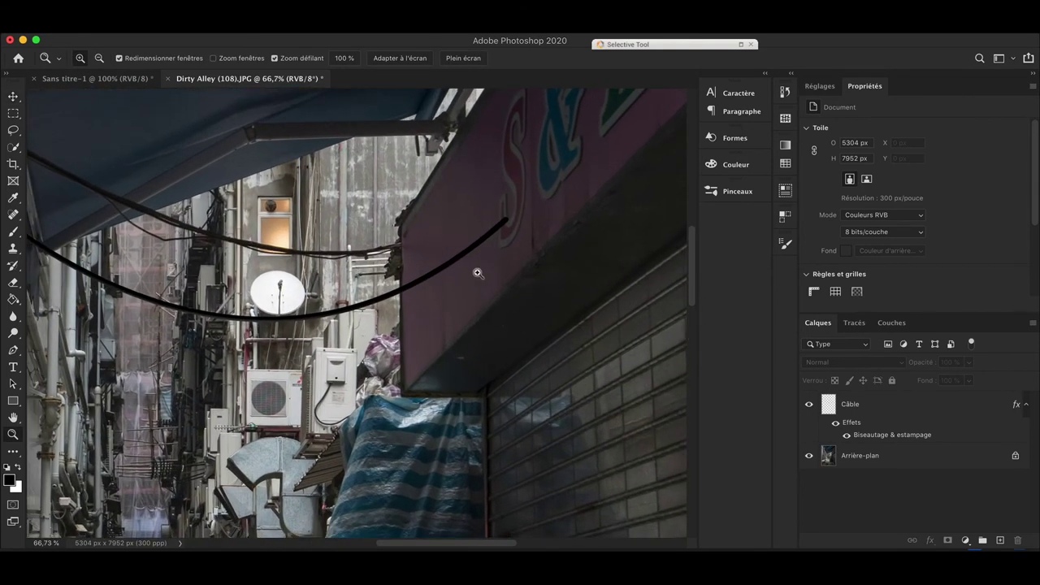
key(v)
click(902, 400)
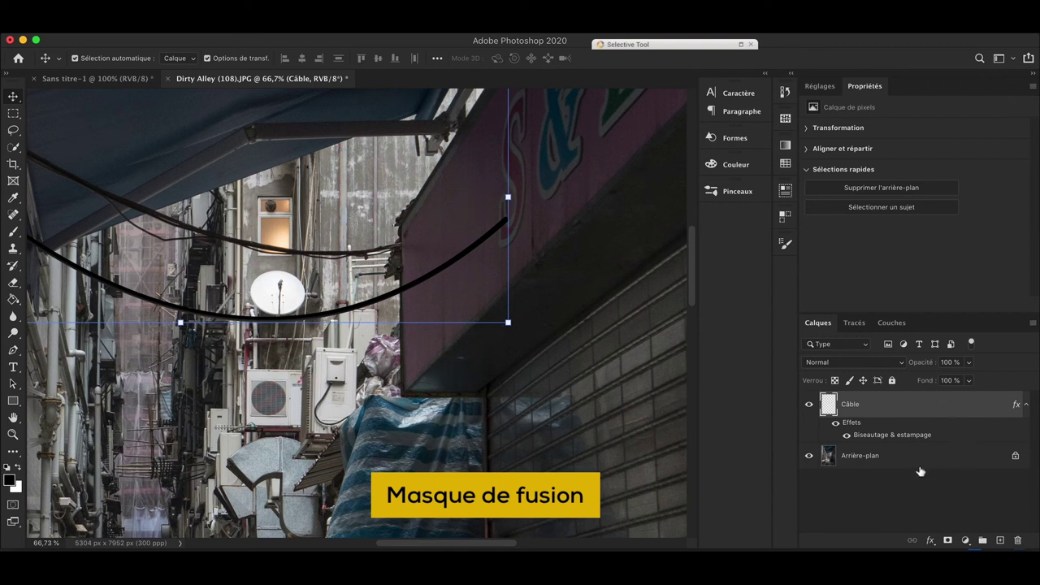
click(949, 541)
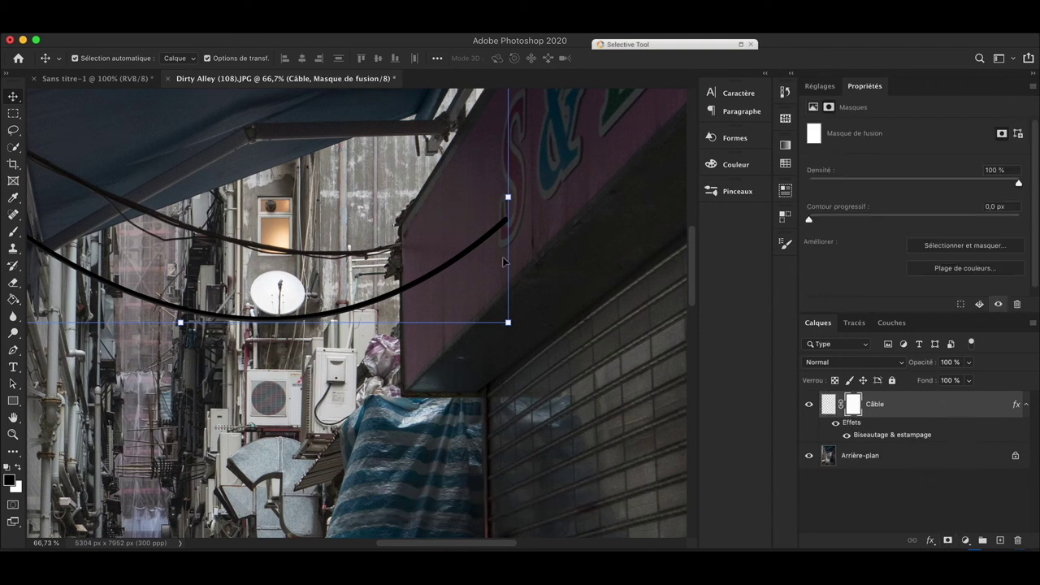
Set the Eraser to a Hard Round brush at 33 px.
key(e)
drag(510, 273, 498, 251)
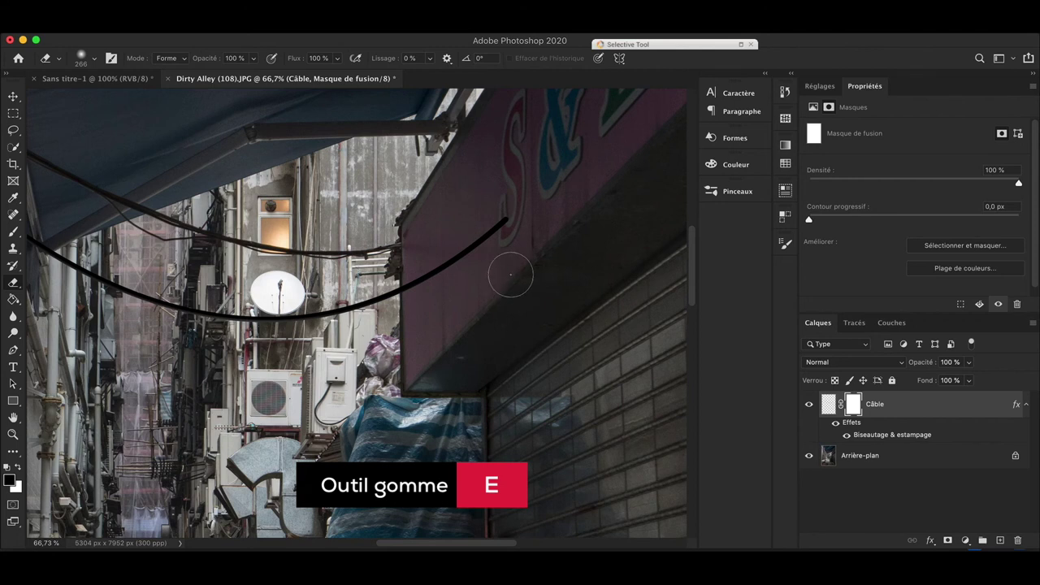
right_click(499, 251)
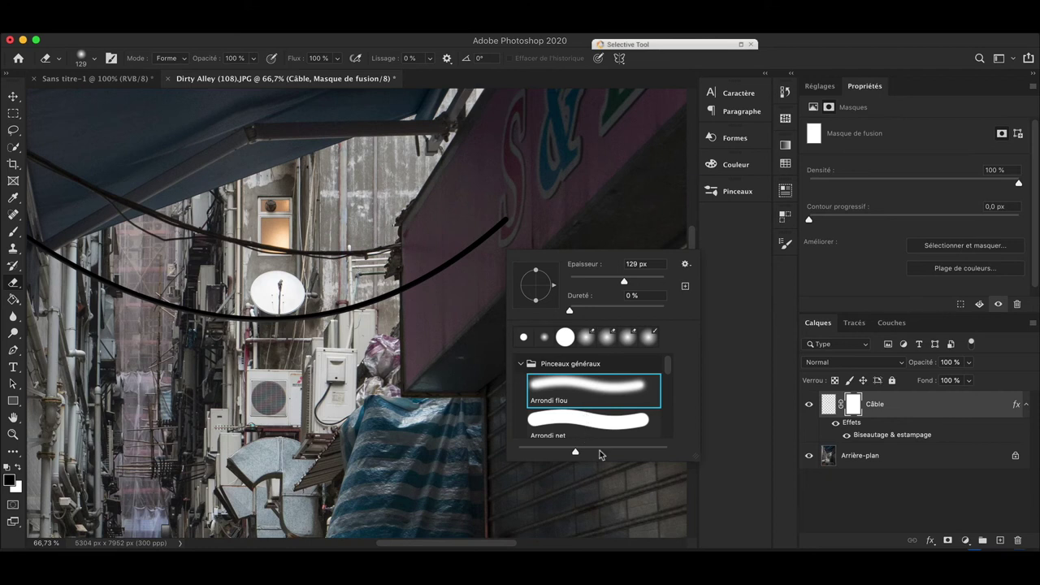
click(578, 424)
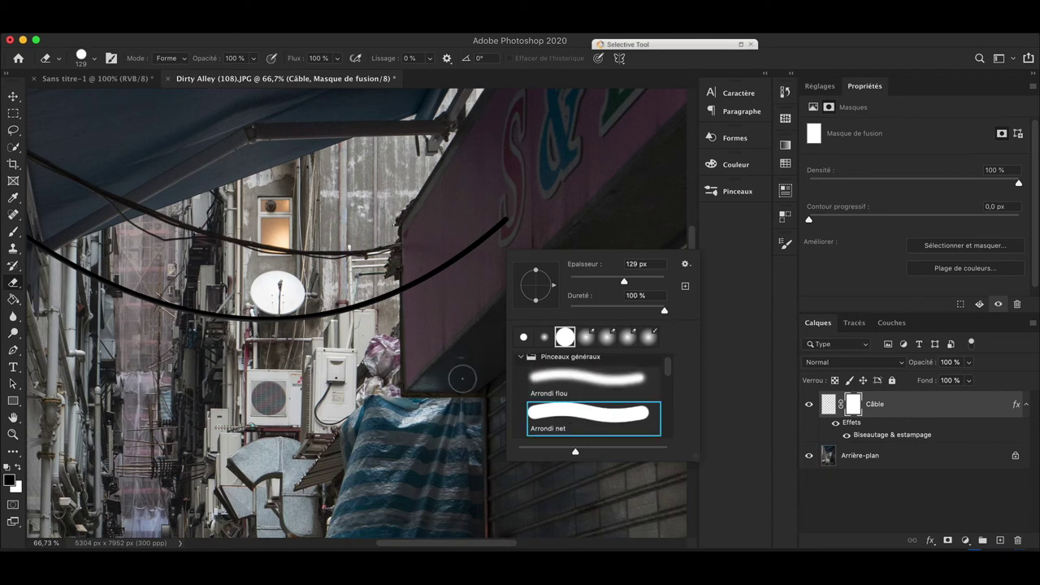
mouse_move(534, 210)
mouse_down()
mouse_move(512, 211)
mouse_move(524, 219)
mouse_up()
right_click(525, 220)
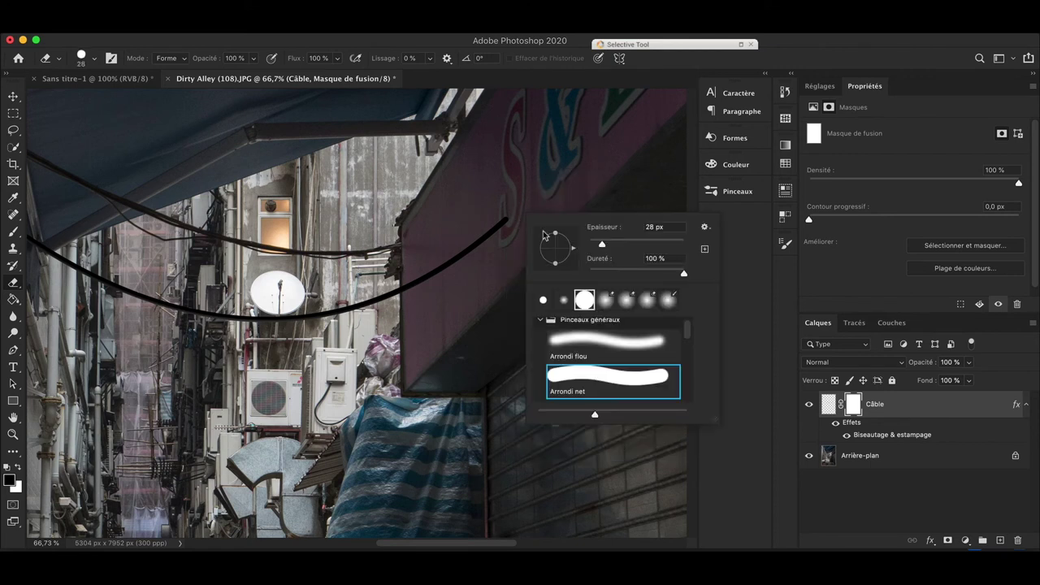
drag(602, 245, 605, 245)
click(511, 212)
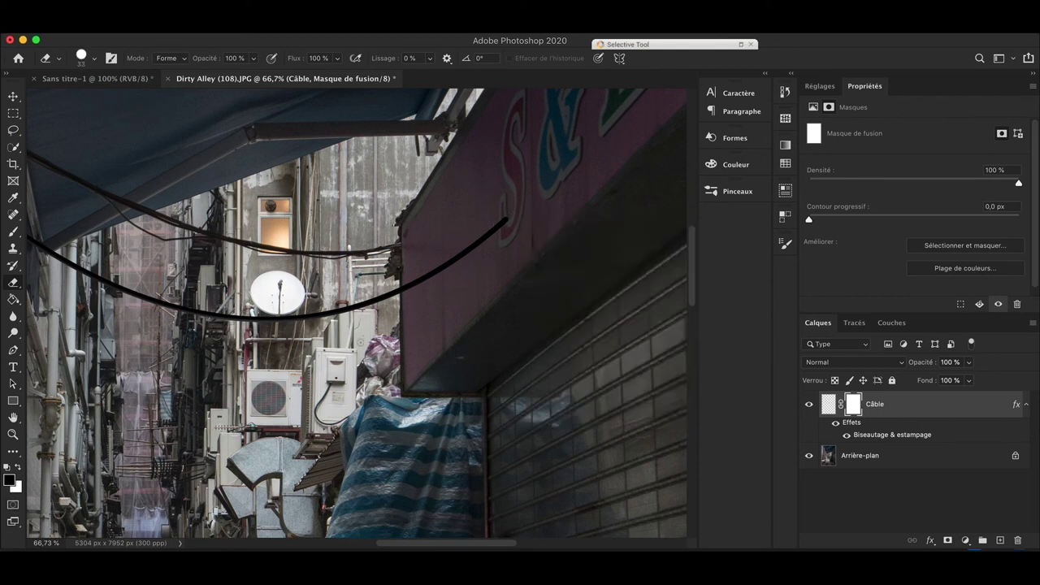
Erase the cable's end at the shop sign and its upper end near the red pipe's rope.
key(x)
mouse_move(499, 211)
mouse_down()
mouse_move(427, 300)
mouse_move(405, 270)
mouse_up()
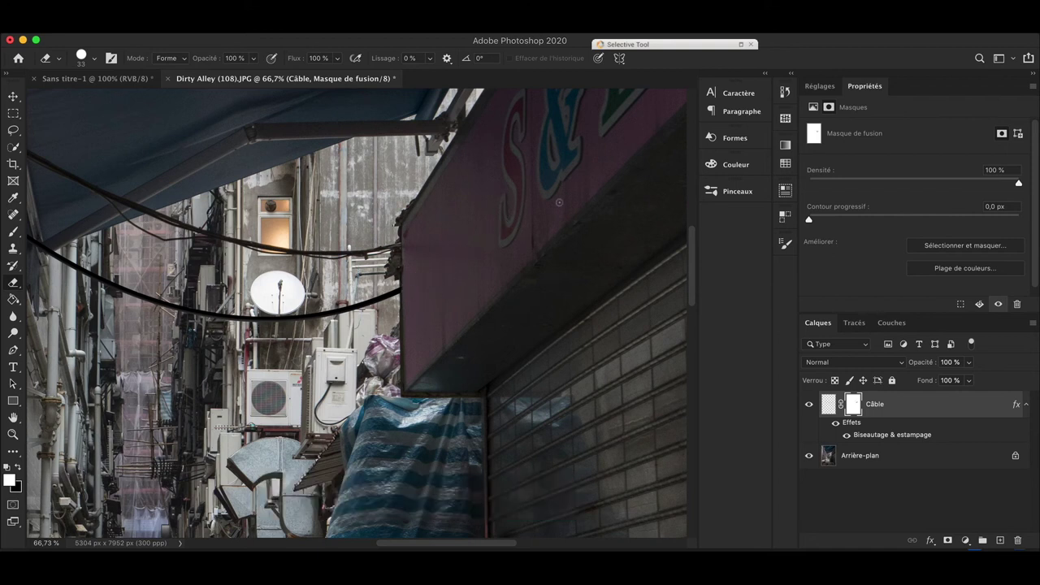
mouse_move(519, 279)
mouse_down()
mouse_move(529, 279)
mouse_move(271, 343)
mouse_up()
key(e)
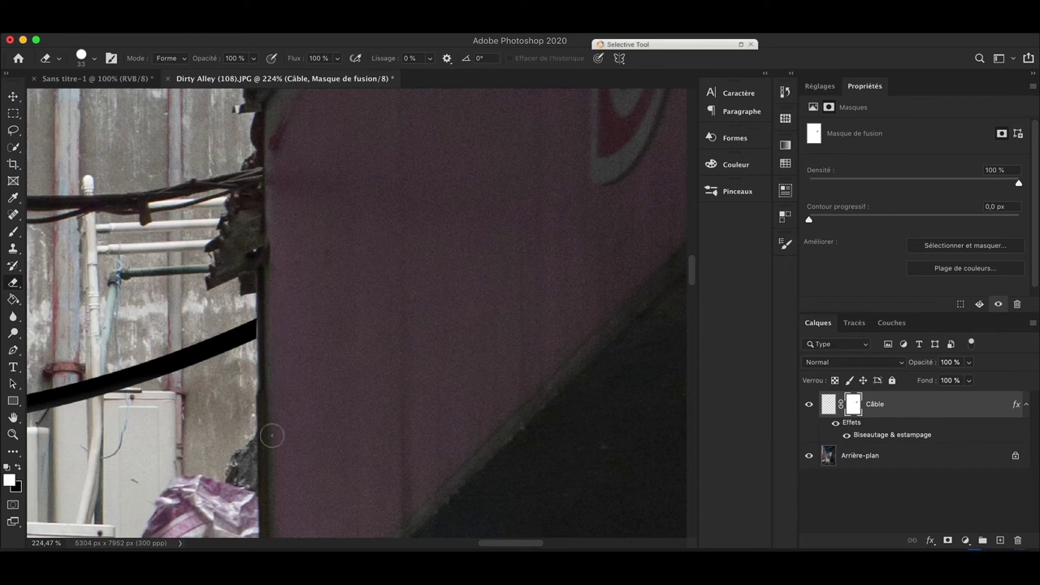
key(z)
drag(483, 286, 491, 297)
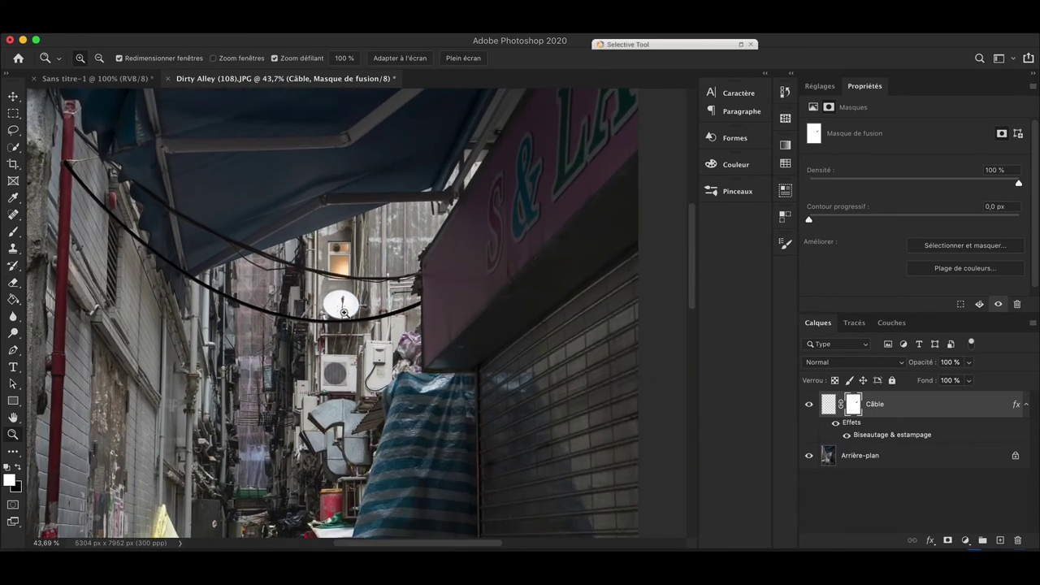
scroll(485, 330, up, 5)
drag(195, 216, 248, 308)
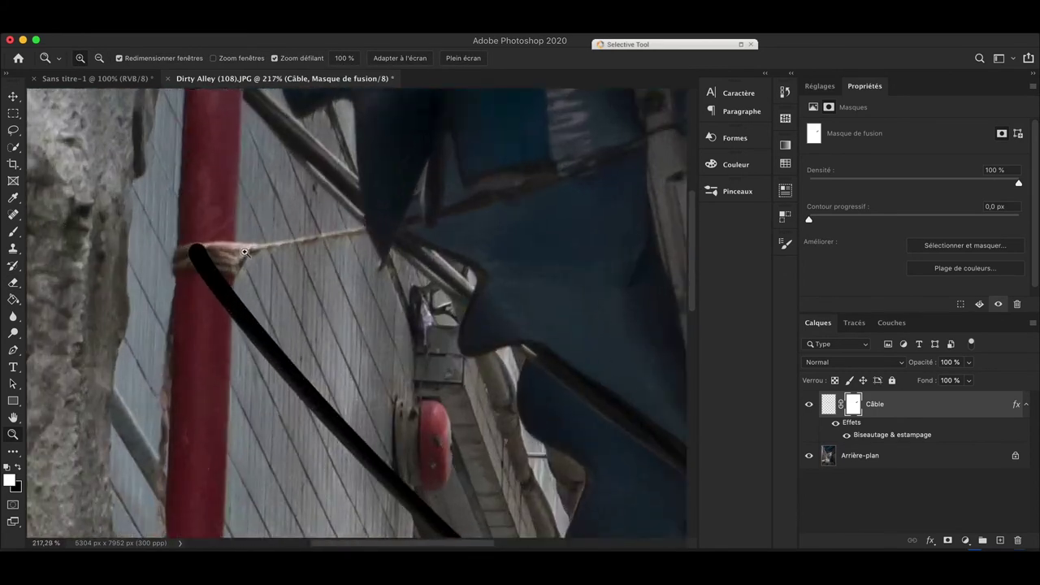
key(e)
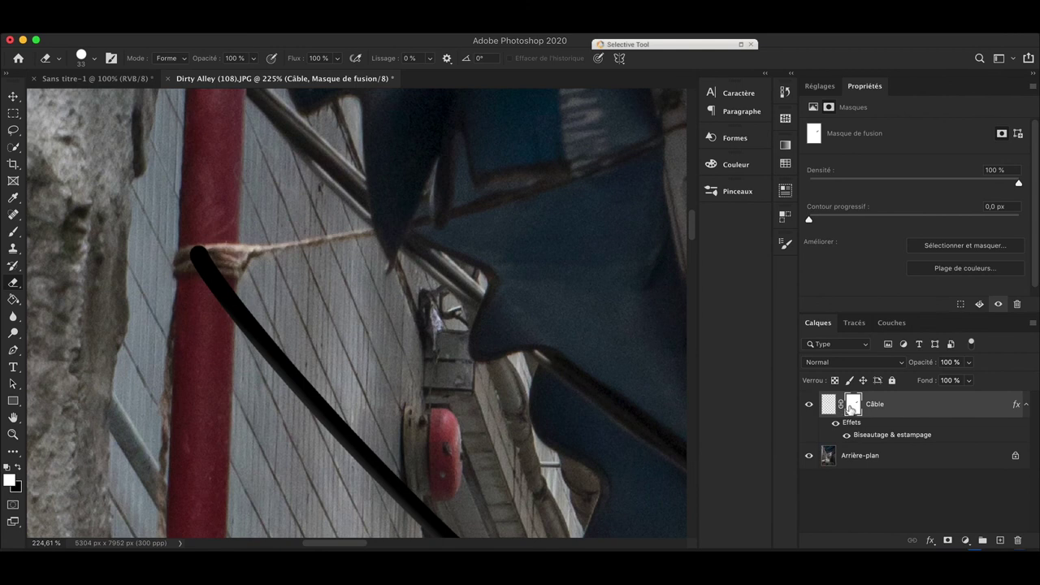
mouse_move(199, 248)
mouse_down()
mouse_move(217, 332)
mouse_move(225, 293)
mouse_up()
Zoom out to view the whole alley and deselect the Câble layer.
key(z)
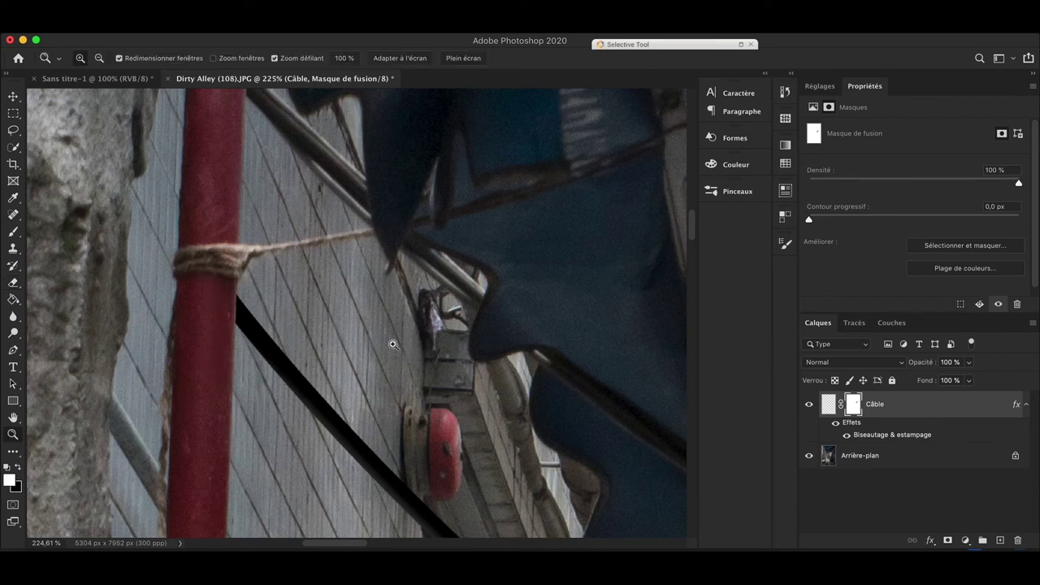
drag(393, 344, 307, 342)
key(e)
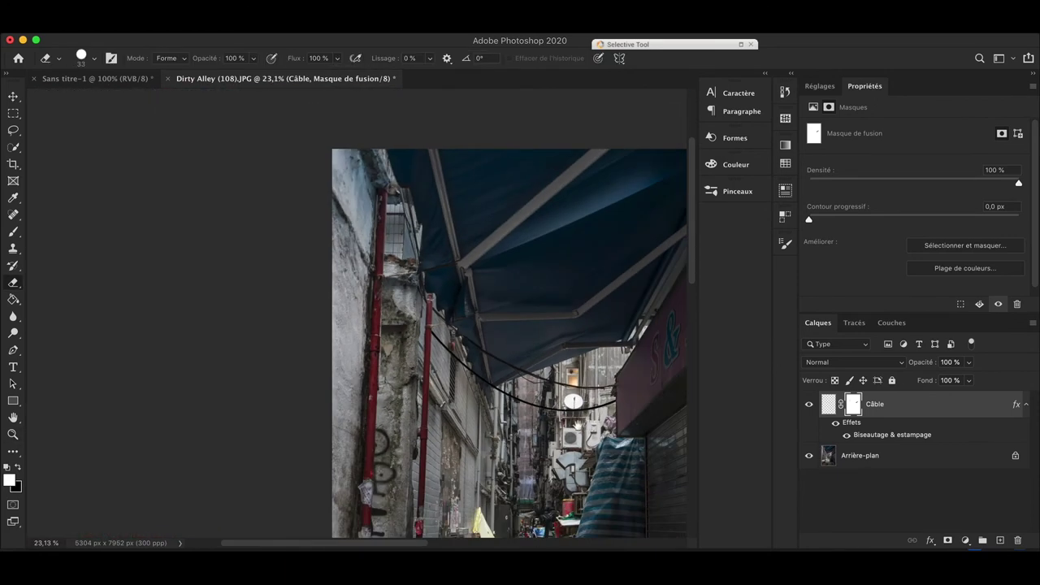
drag(577, 425, 441, 281)
scroll(477, 261, down, 2)
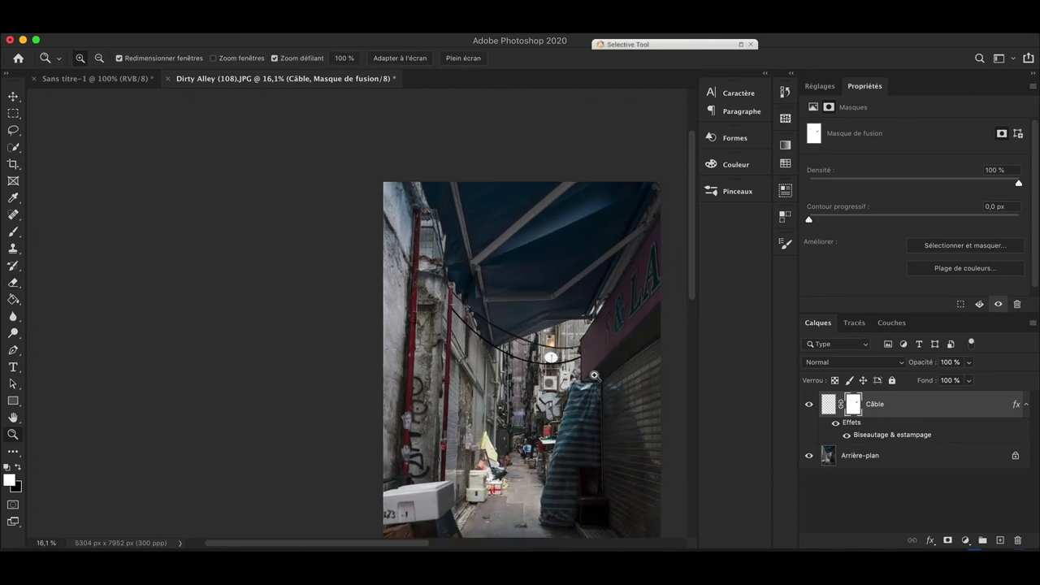
drag(666, 462, 565, 392)
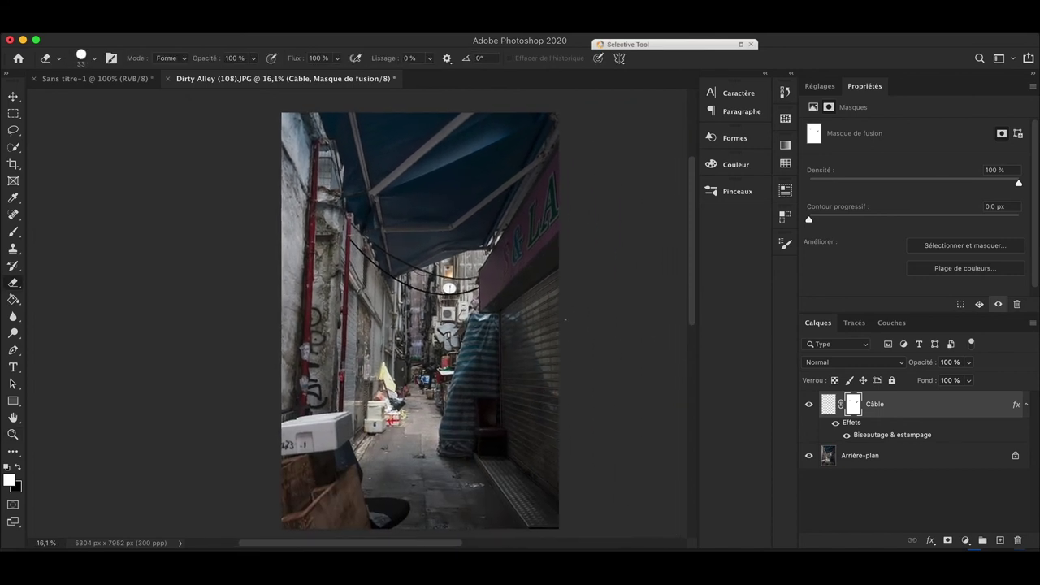
key(v)
click(571, 316)
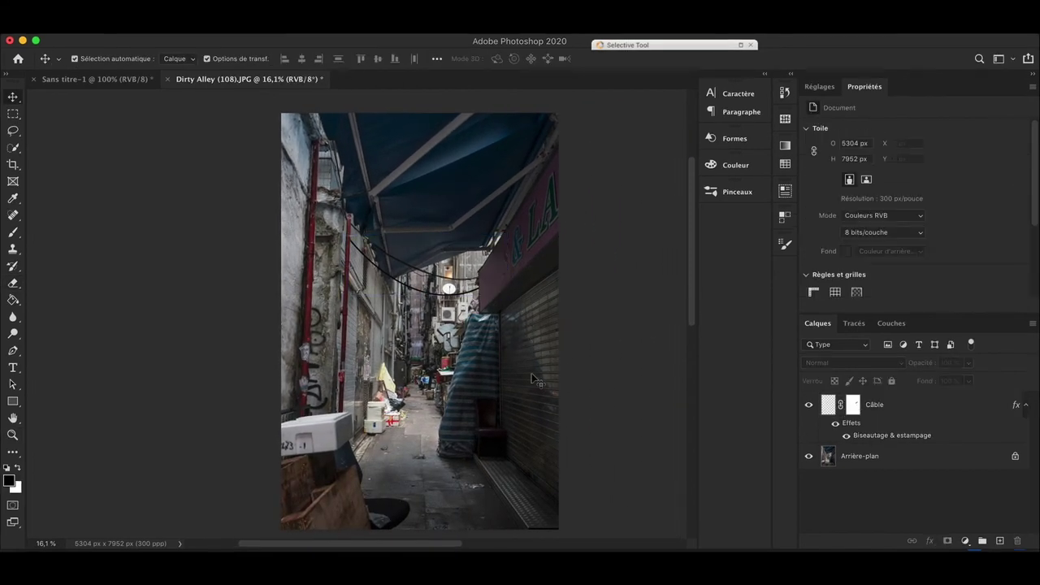
key(z)
drag(541, 316, 488, 309)
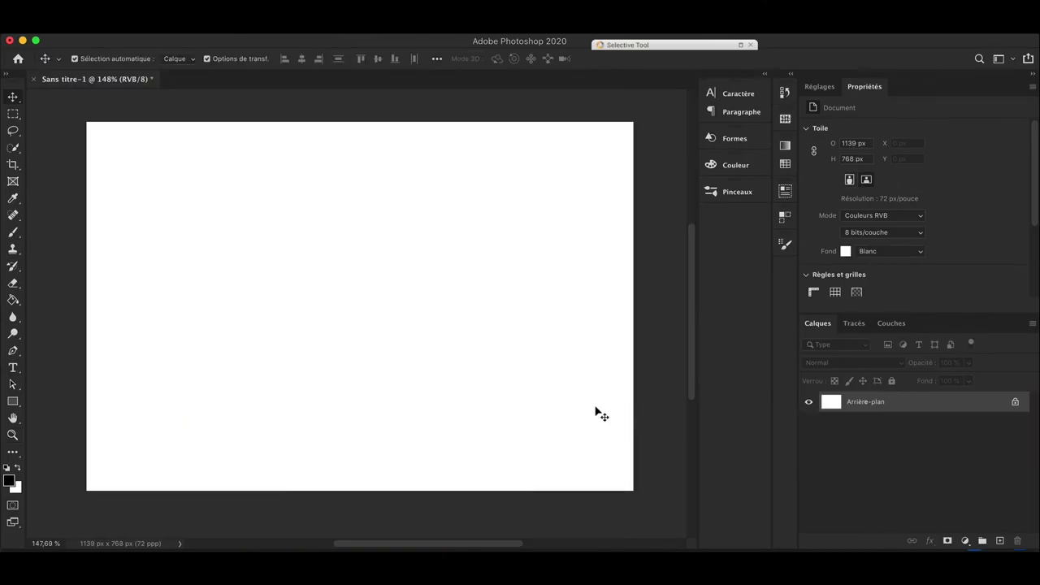
Set the Pen tool to Shape mode with a cyan fill colour.
key(p)
click(109, 63)
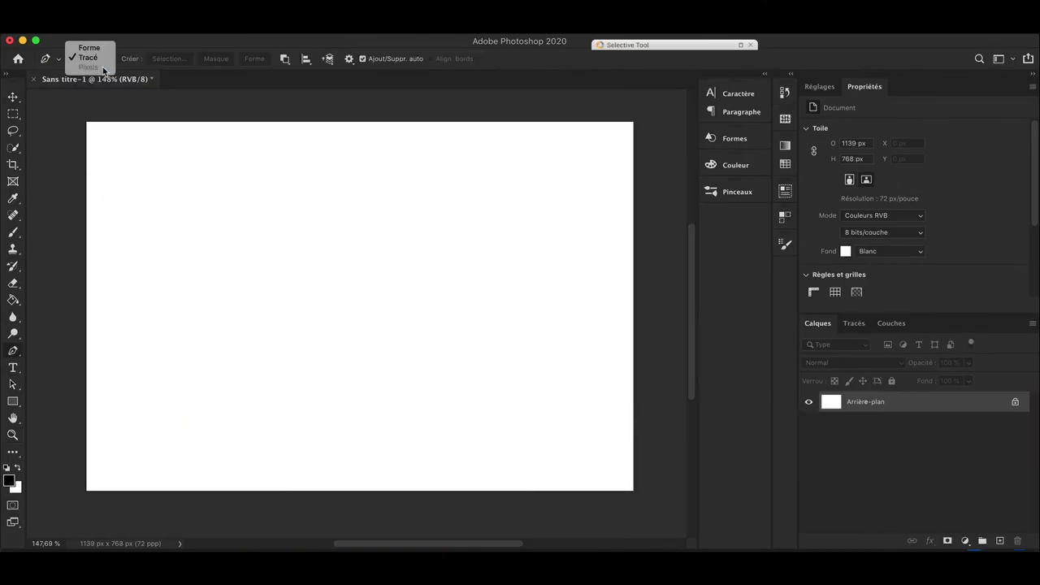
click(106, 49)
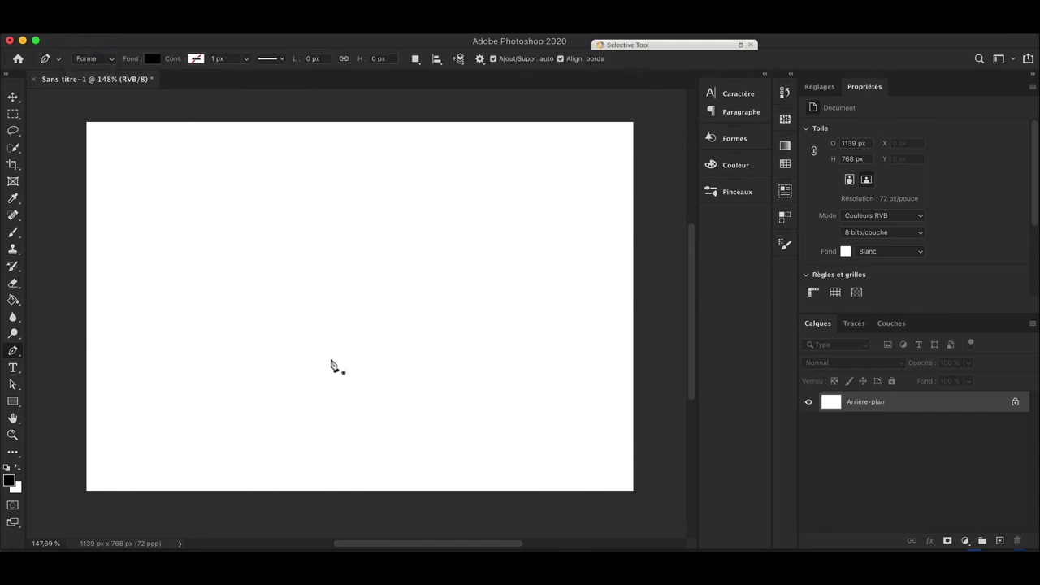
click(11, 482)
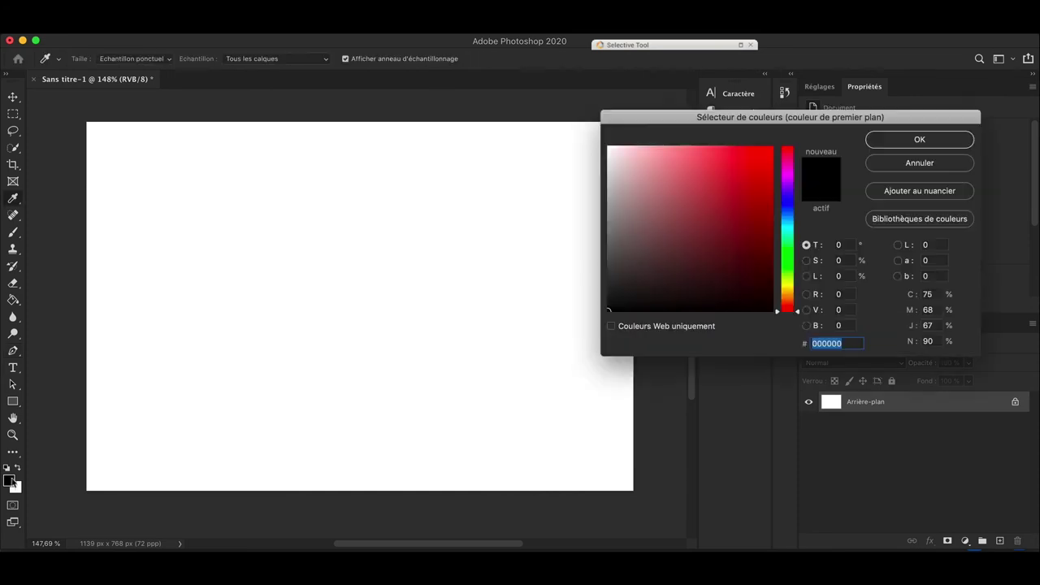
key(Return)
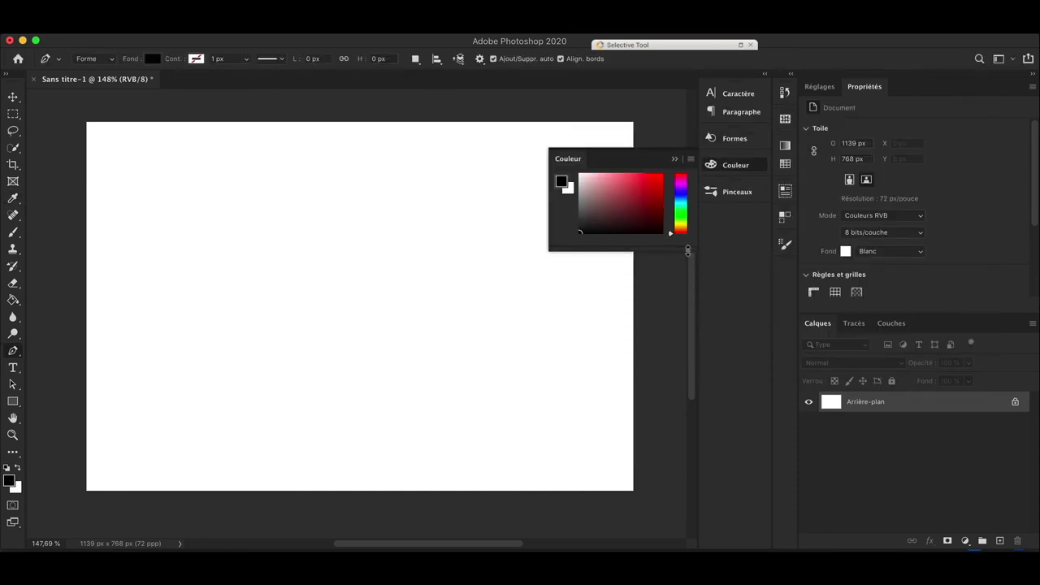
drag(688, 251, 687, 271)
drag(676, 210, 677, 205)
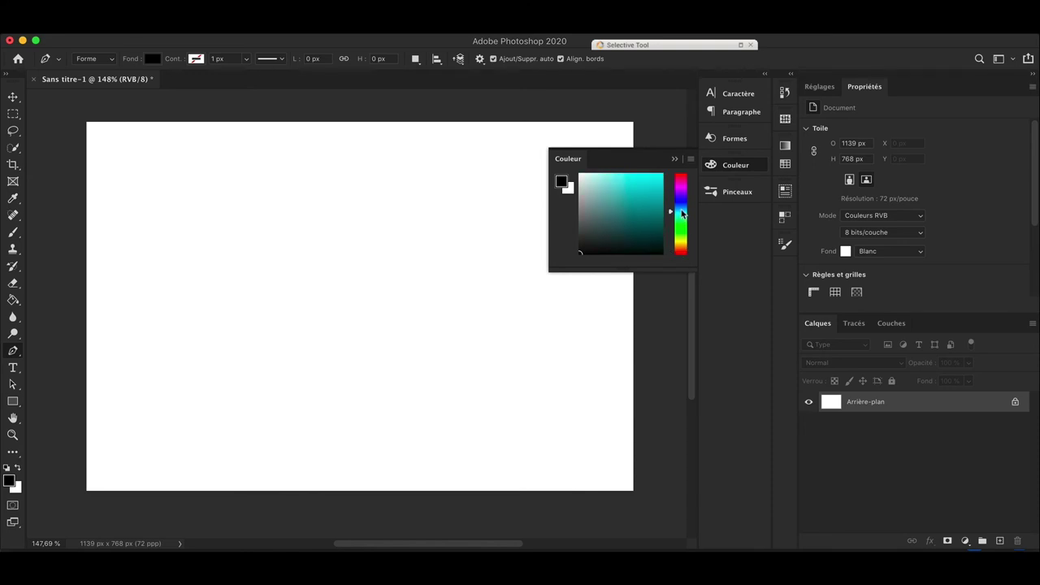
click(642, 183)
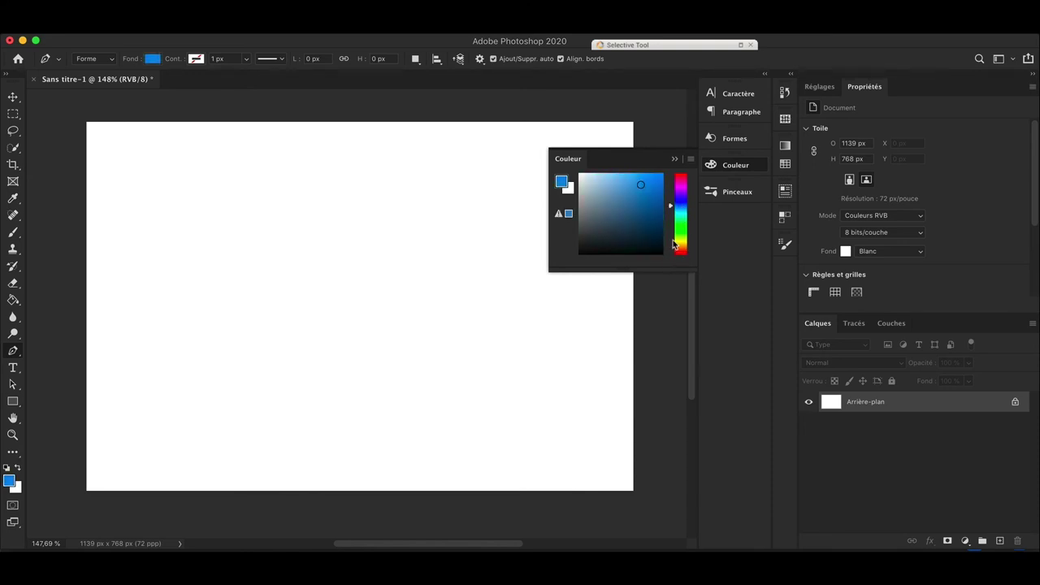
click(675, 213)
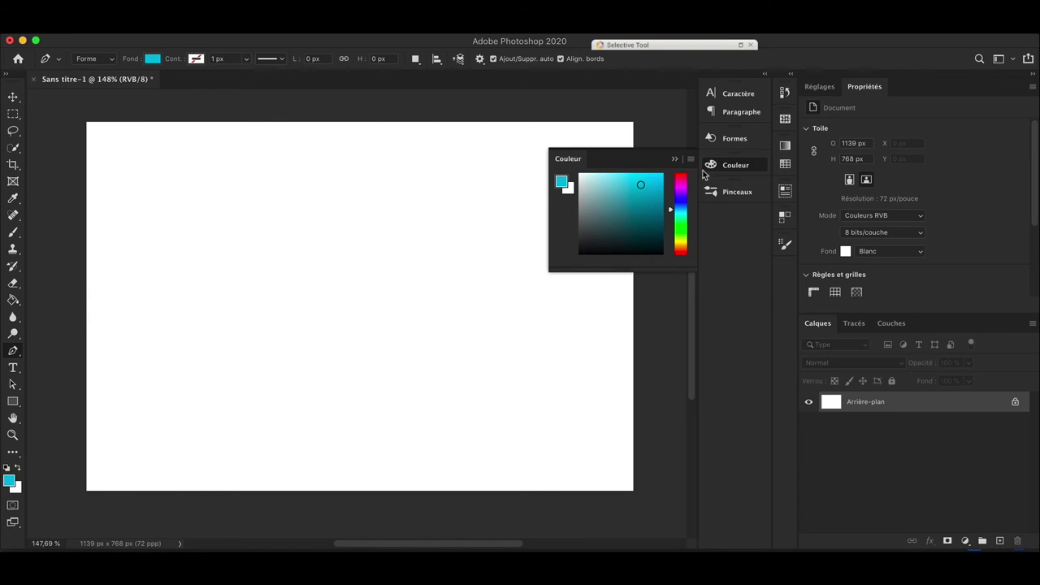
click(730, 172)
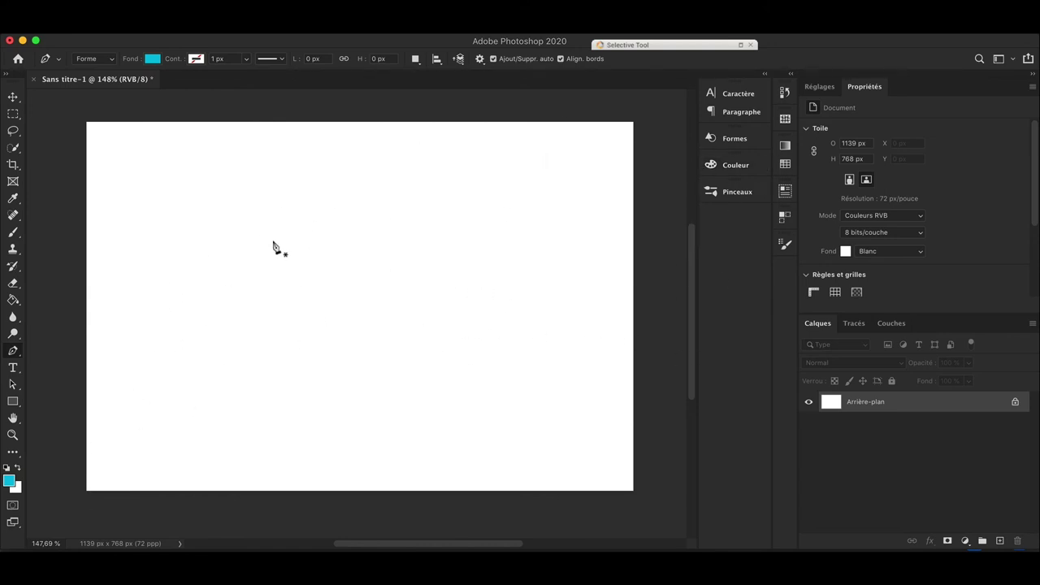
Draw a closed shape with a curved wavy top and straight bottom across the lower canvas.
click(81, 423)
drag(235, 313, 356, 327)
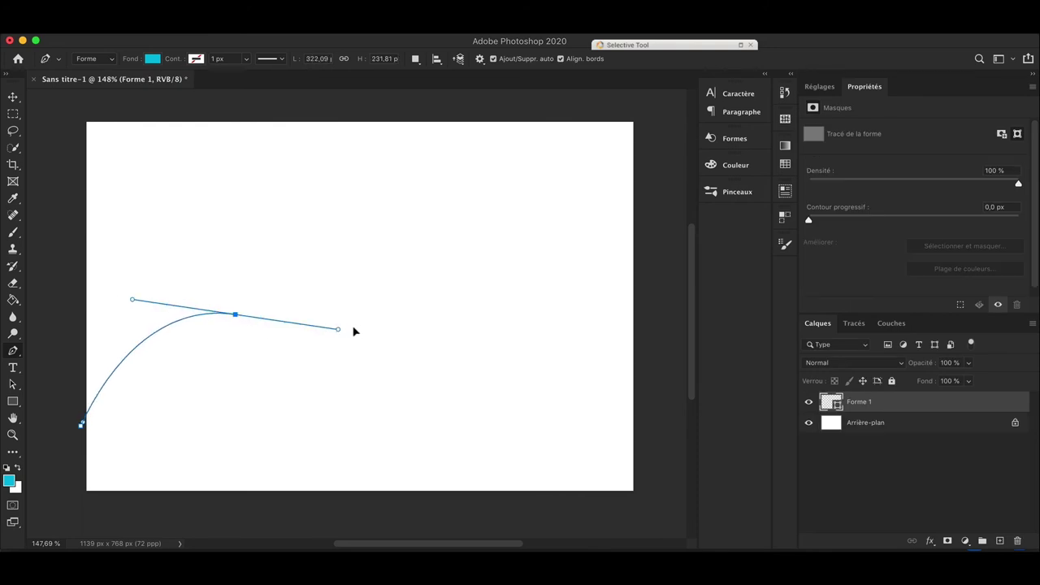
alt+click(235, 314)
drag(418, 303, 576, 268)
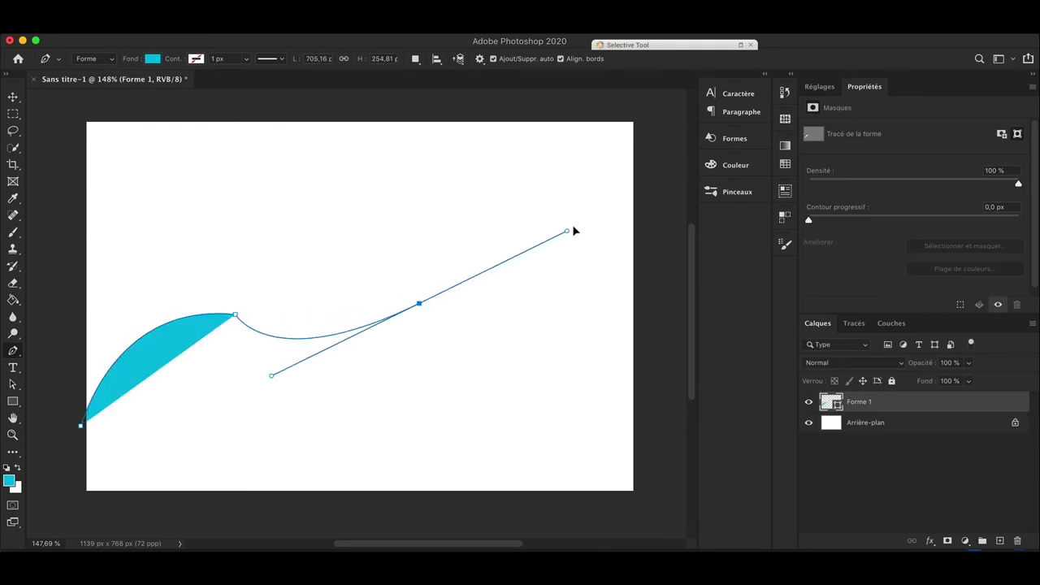
alt+click(418, 303)
drag(644, 232, 674, 342)
alt+click(644, 231)
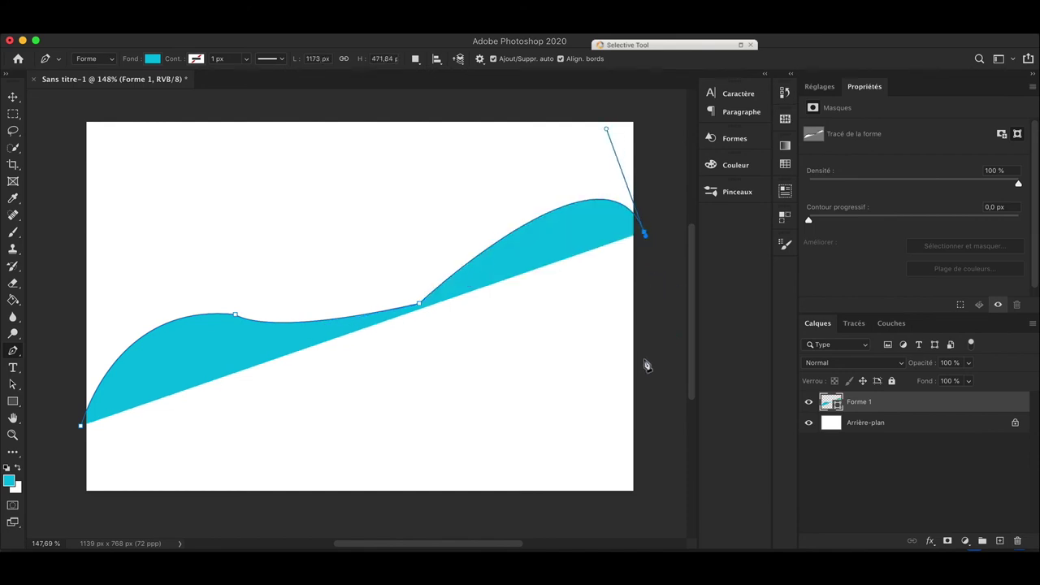
click(650, 499)
click(76, 499)
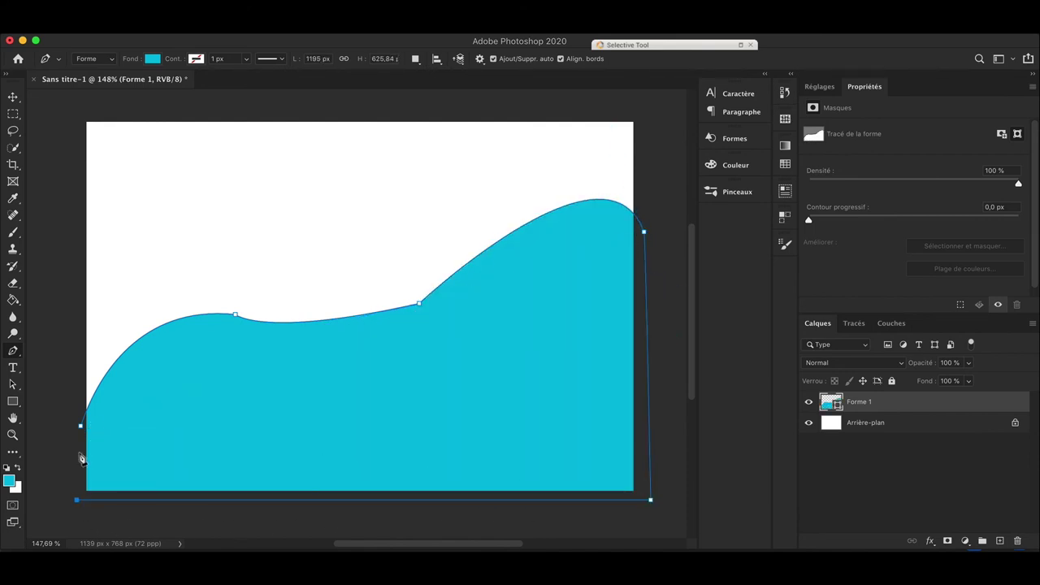
click(81, 425)
Drag direction handles to round the left bump, smooth the middle dip and raise the right crest.
key(Return)
drag(236, 319, 256, 351)
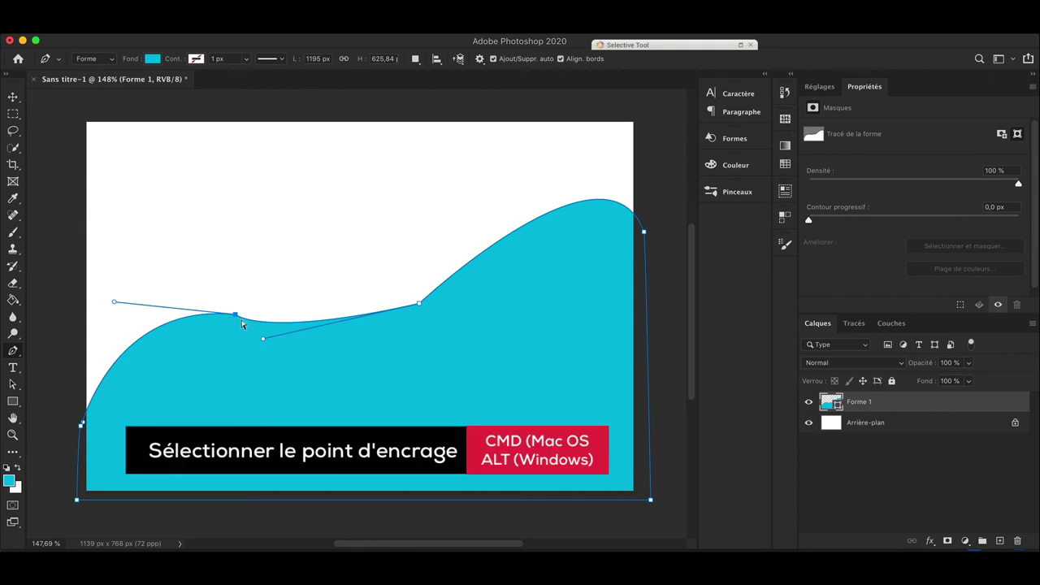
drag(114, 302, 102, 319)
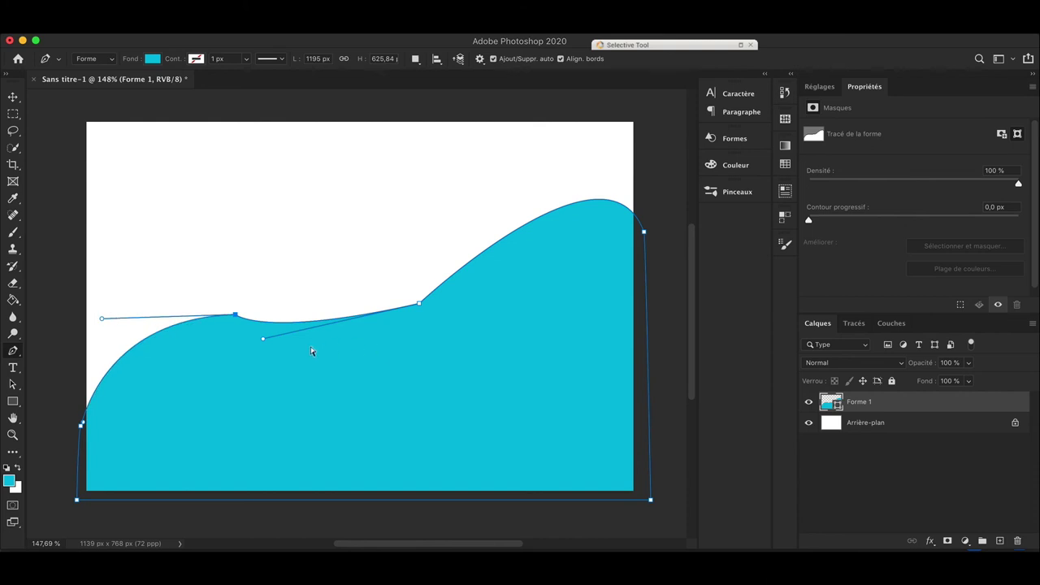
click(420, 305)
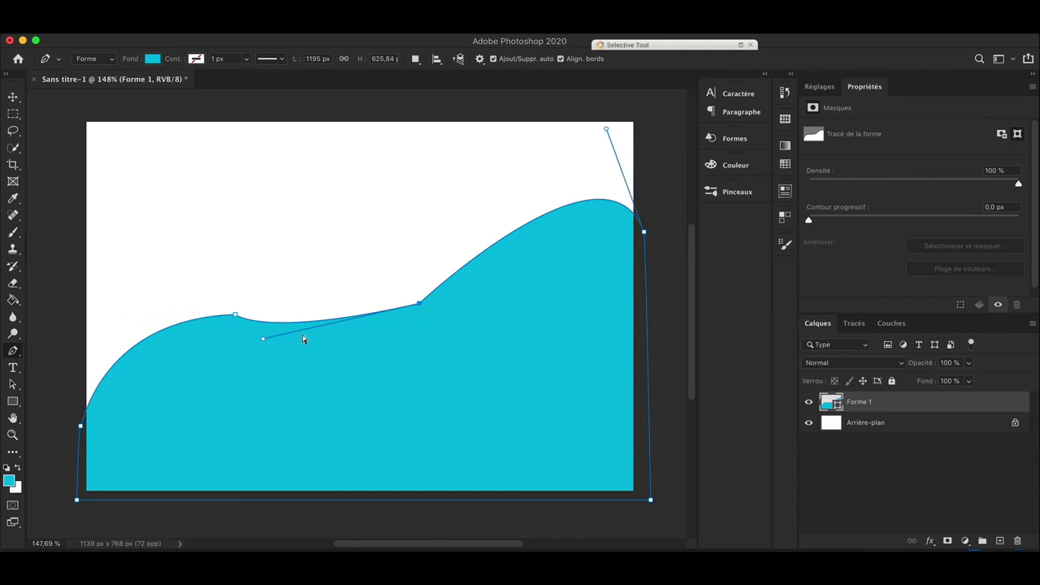
drag(265, 342, 300, 276)
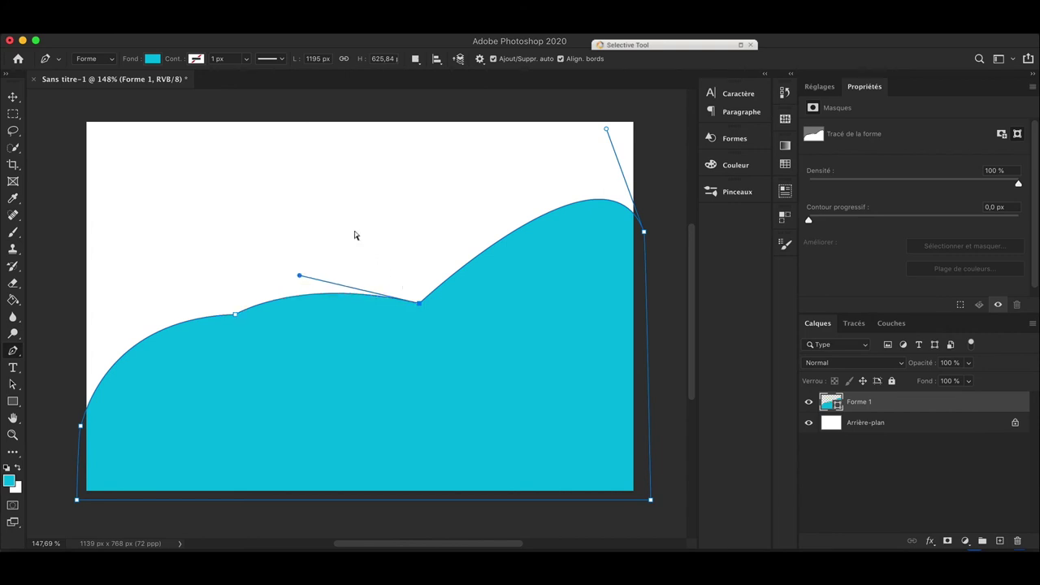
scroll(360, 239, down, 2)
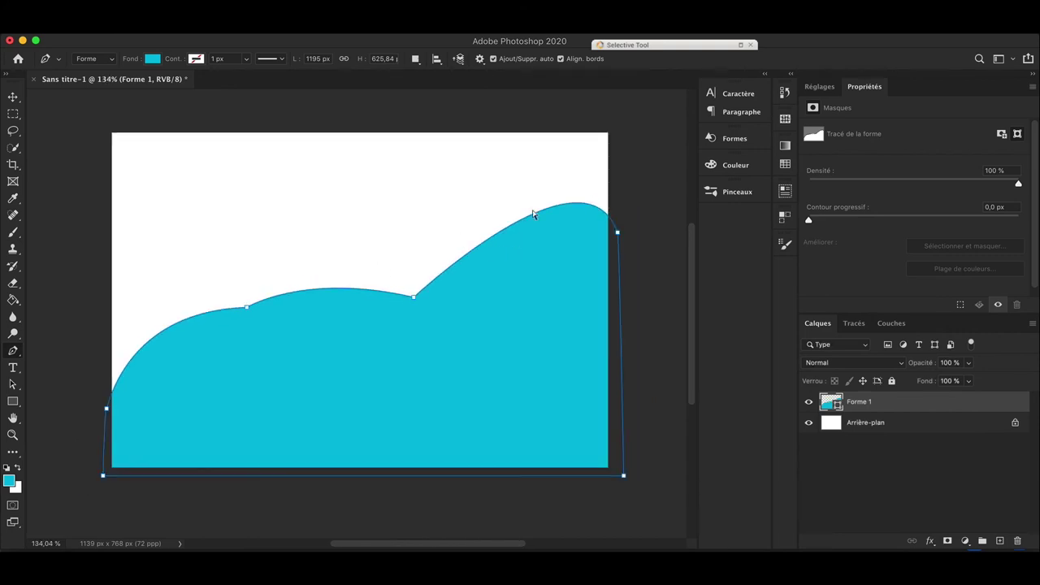
mouse_move(610, 226)
mouse_down()
mouse_move(590, 132)
mouse_move(538, 116)
mouse_up()
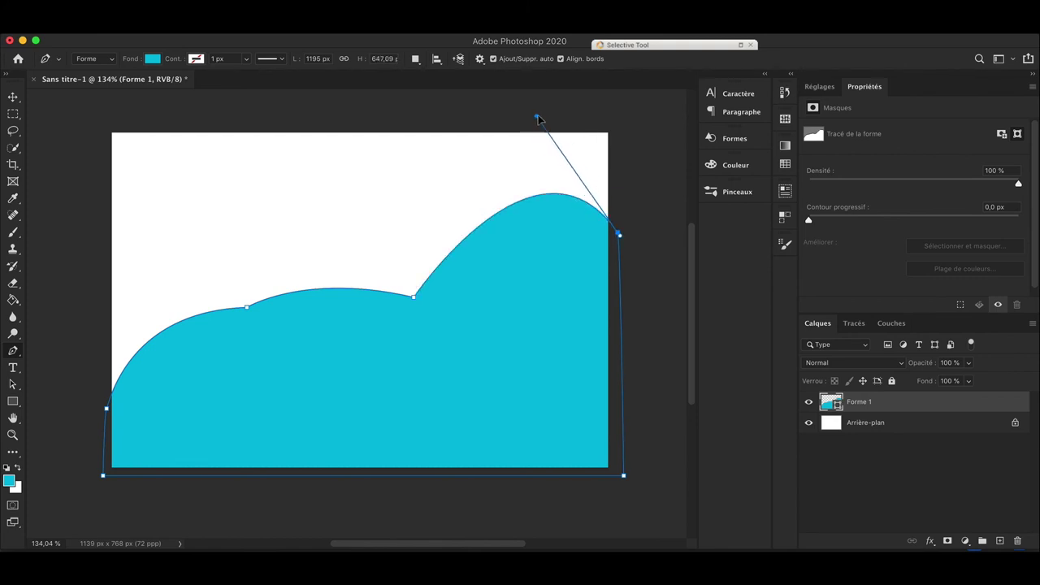
Test-move the cyan shape, undo the move, and reselect the Forme 1 layer.
key(v)
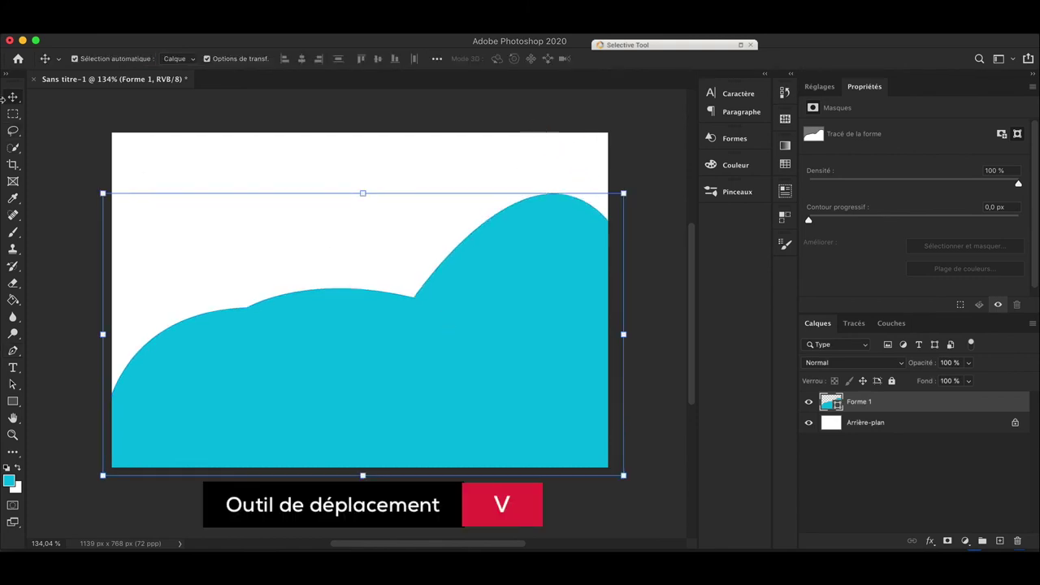
drag(463, 379, 460, 337)
key(ctrl+z)
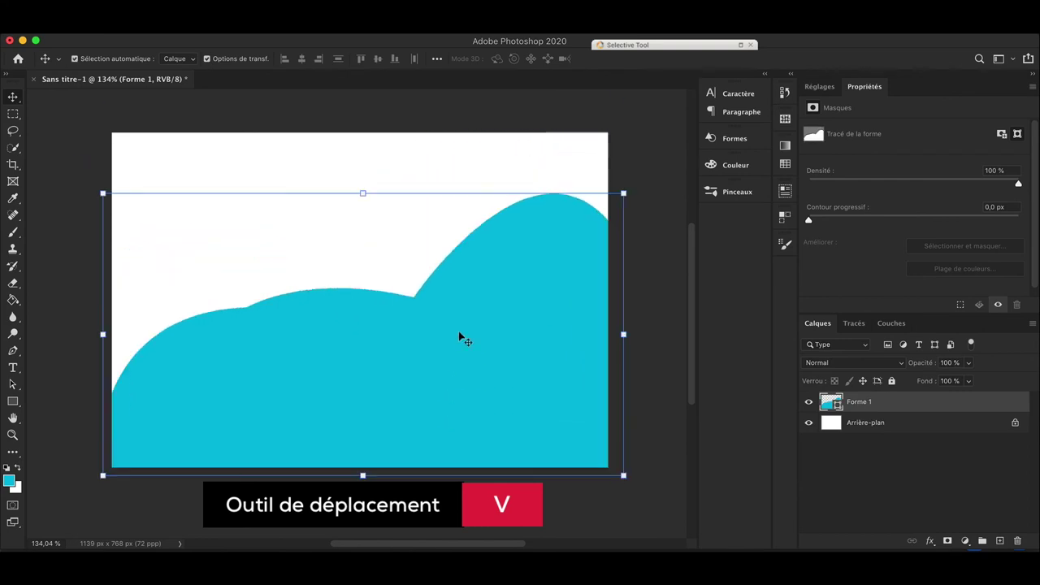
click(588, 501)
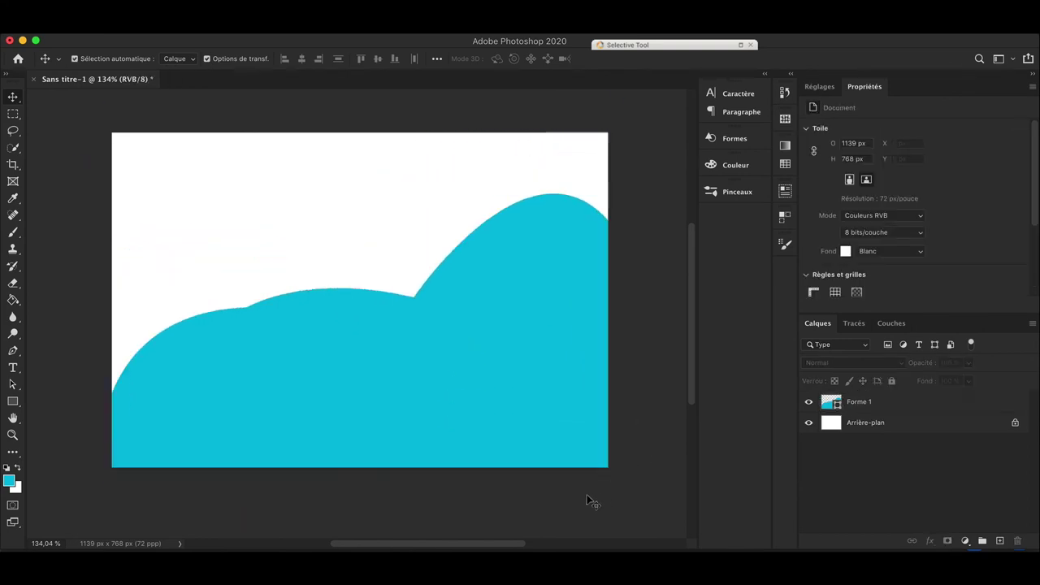
click(562, 383)
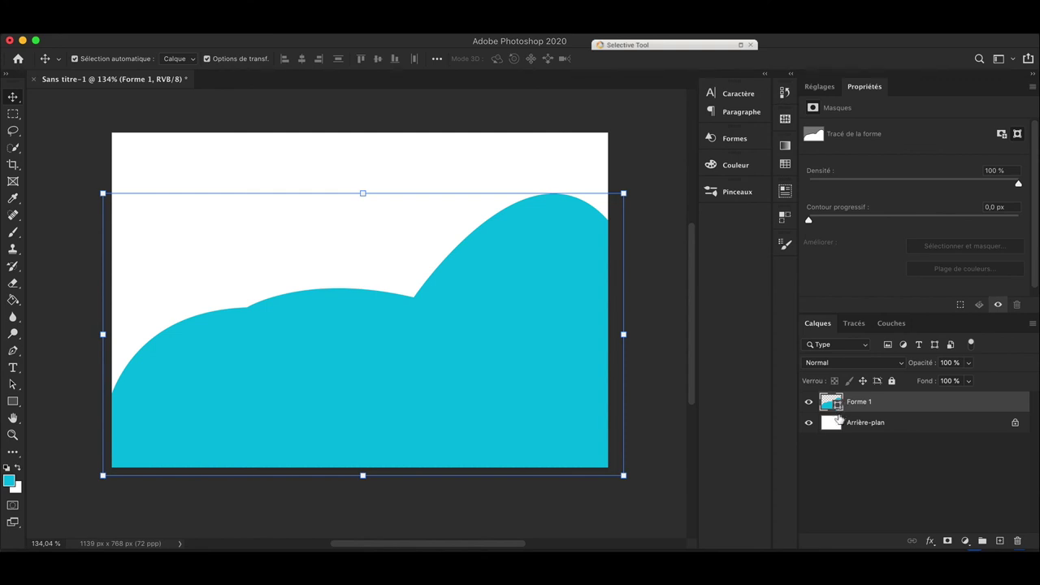
Open the Forme 1 fill colour picker and choose purple #603ada.
double_click(837, 405)
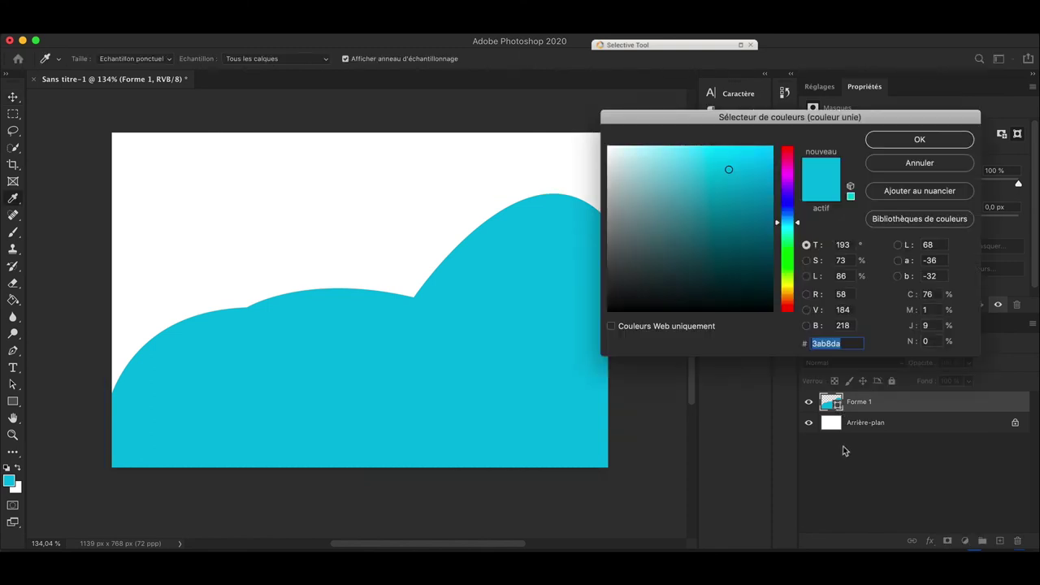
drag(853, 118, 899, 105)
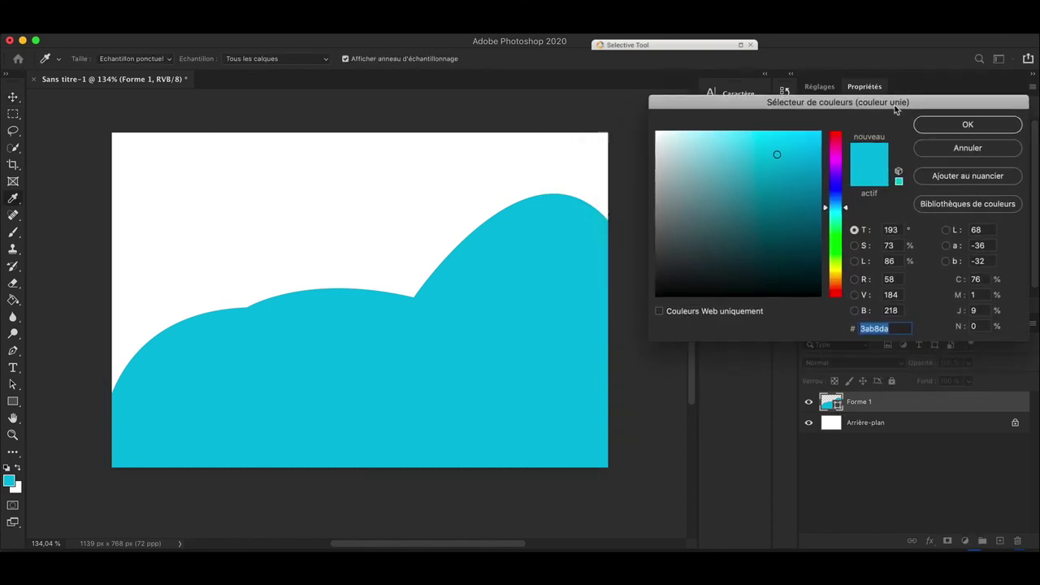
drag(838, 241, 828, 183)
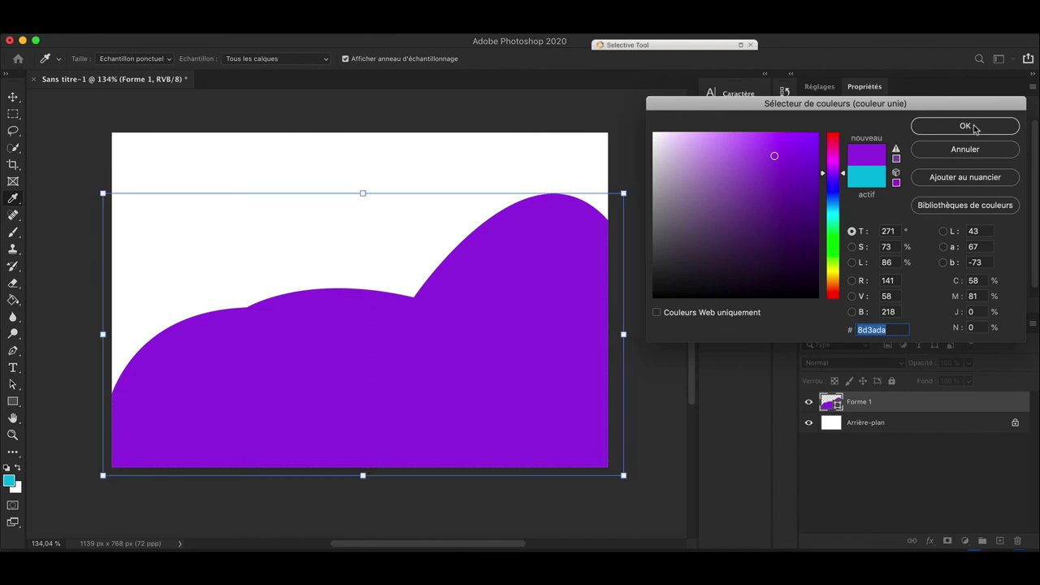
Confirm the purple fill colour, hide Forme 1, and add a new empty layer.
click(974, 128)
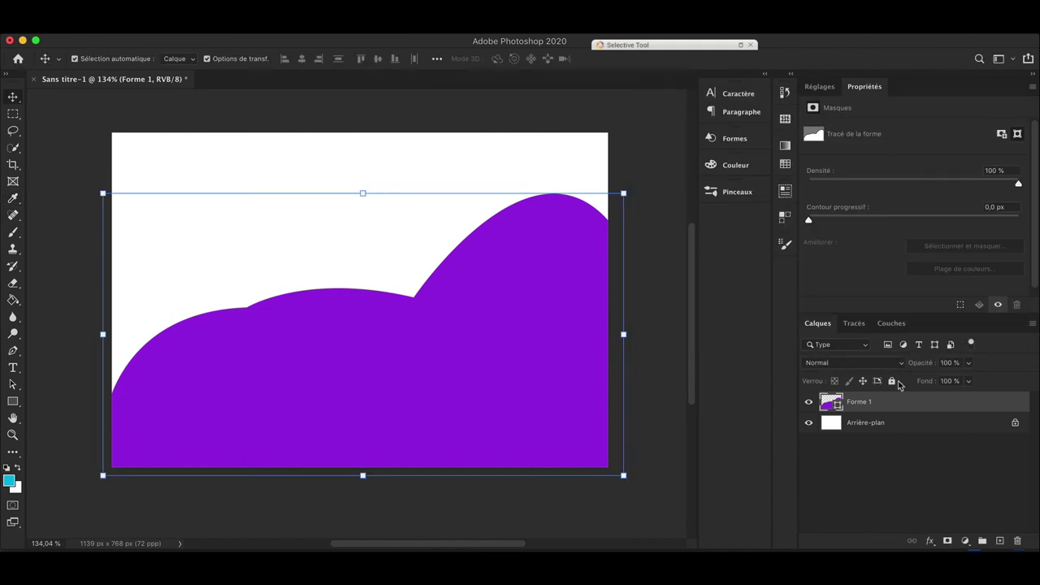
click(809, 402)
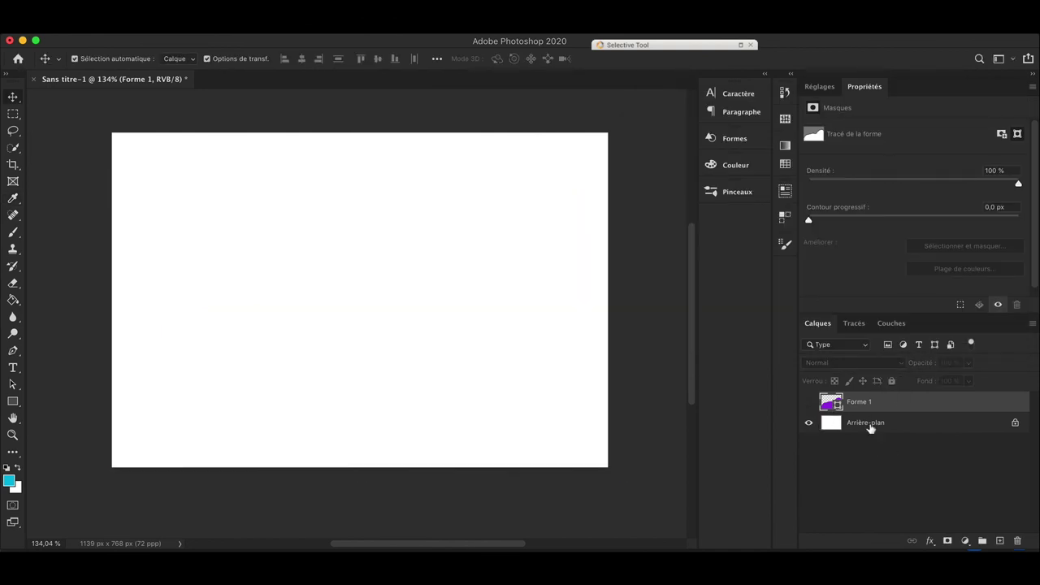
click(1000, 540)
Draw a closed wavy Pen path across the lower canvas and convert it to a selection.
key(p)
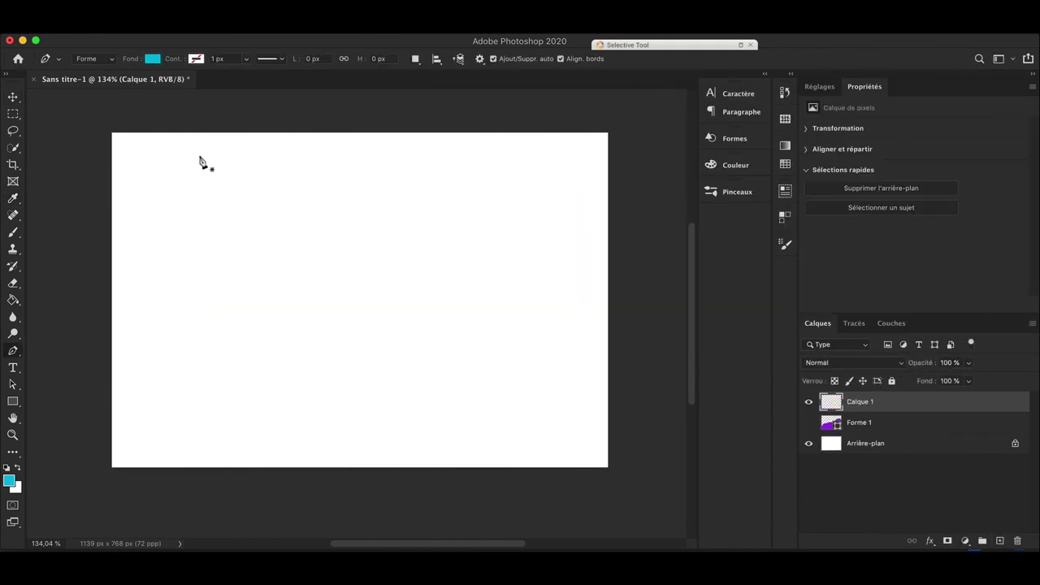
click(95, 60)
drag(95, 460, 87, 488)
drag(230, 311, 334, 347)
drag(458, 286, 532, 224)
click(605, 213)
drag(620, 231, 663, 290)
click(607, 490)
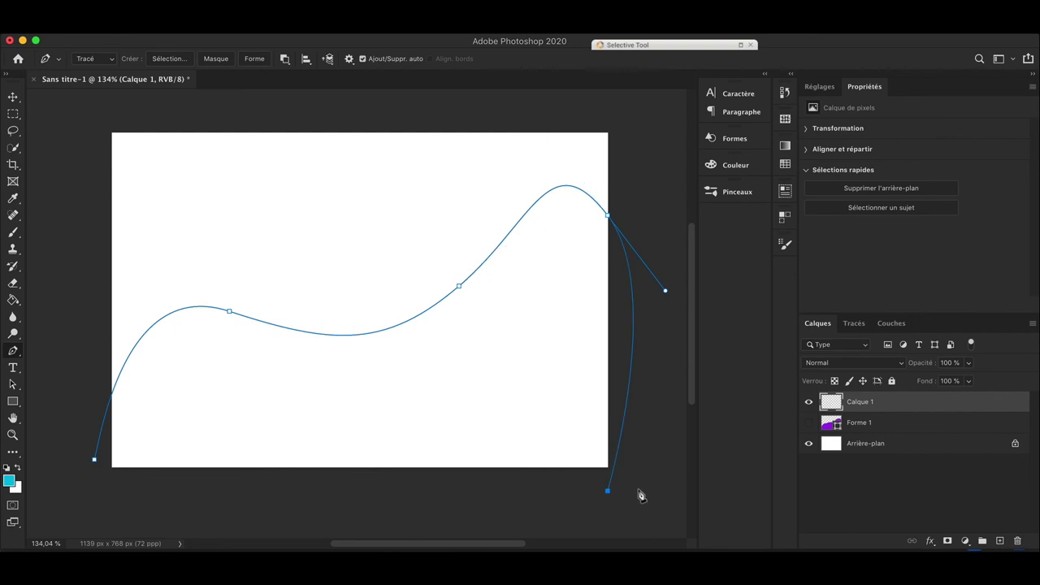
click(141, 513)
click(94, 460)
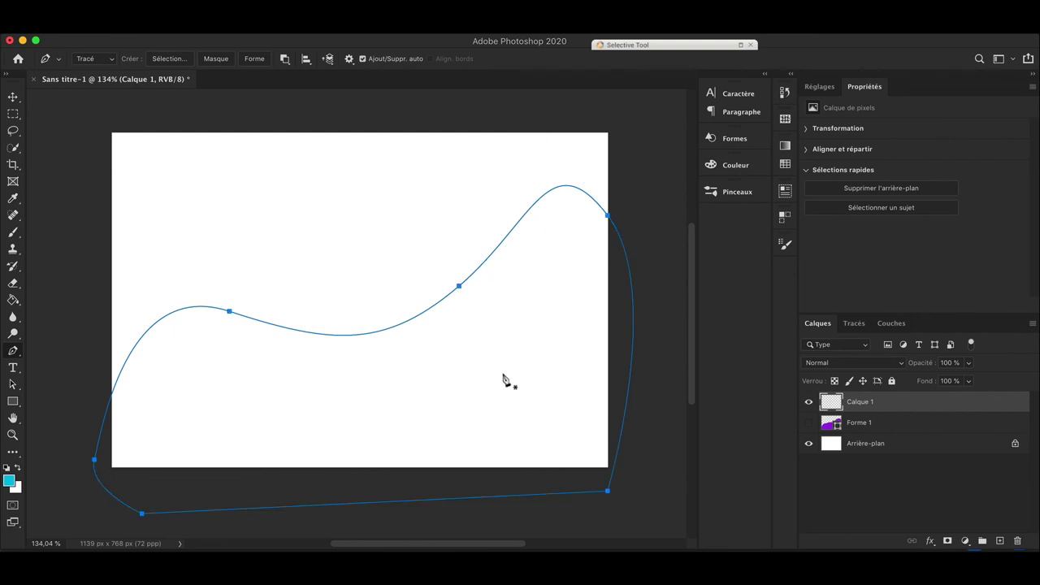
key(ctrl+Return)
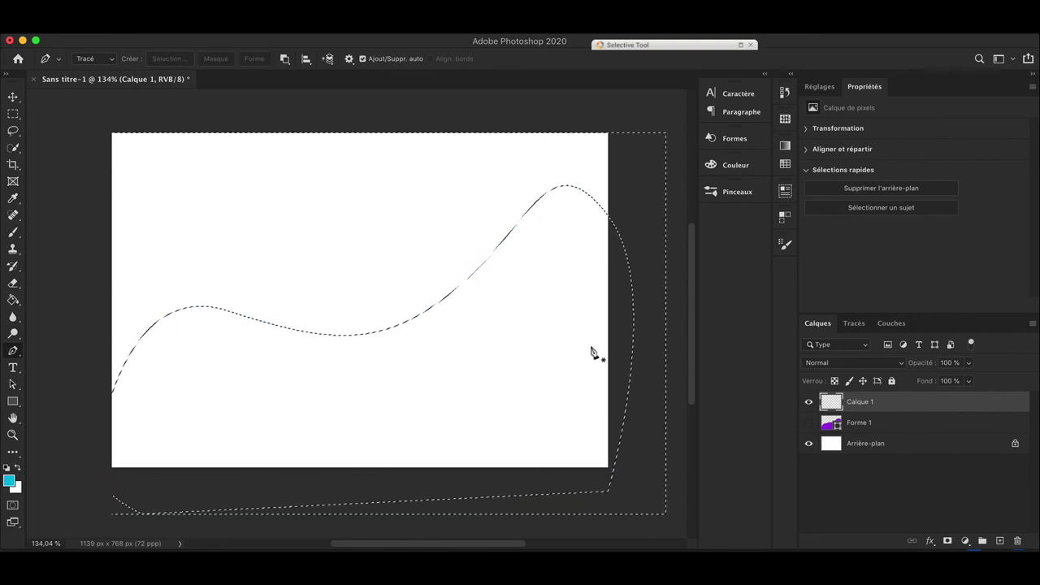
key(g)
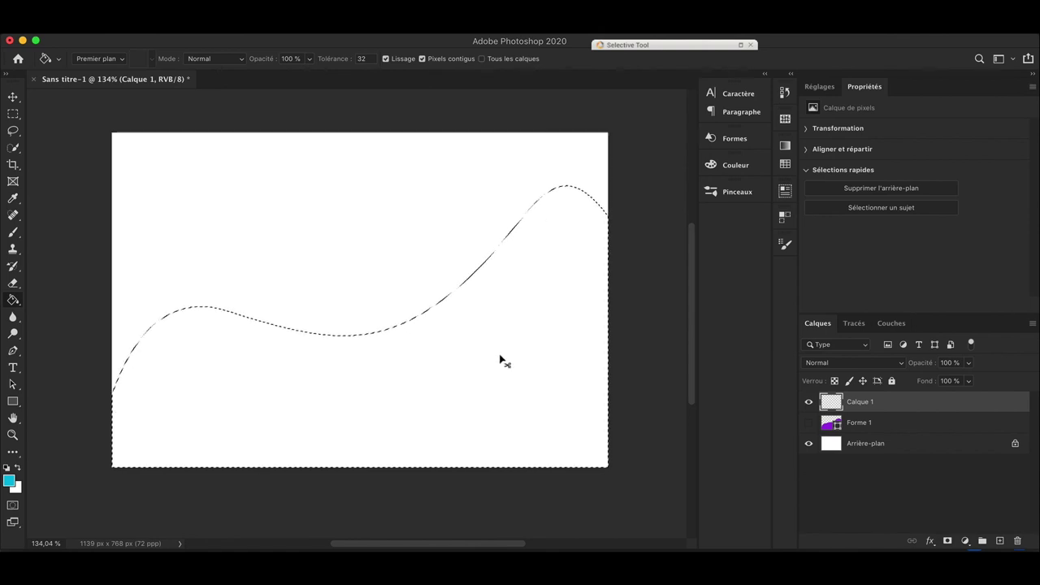
Fill the wavy selection with cyan, deselect, and swap visibility to the purple shape.
click(526, 390)
key(ctrl+d)
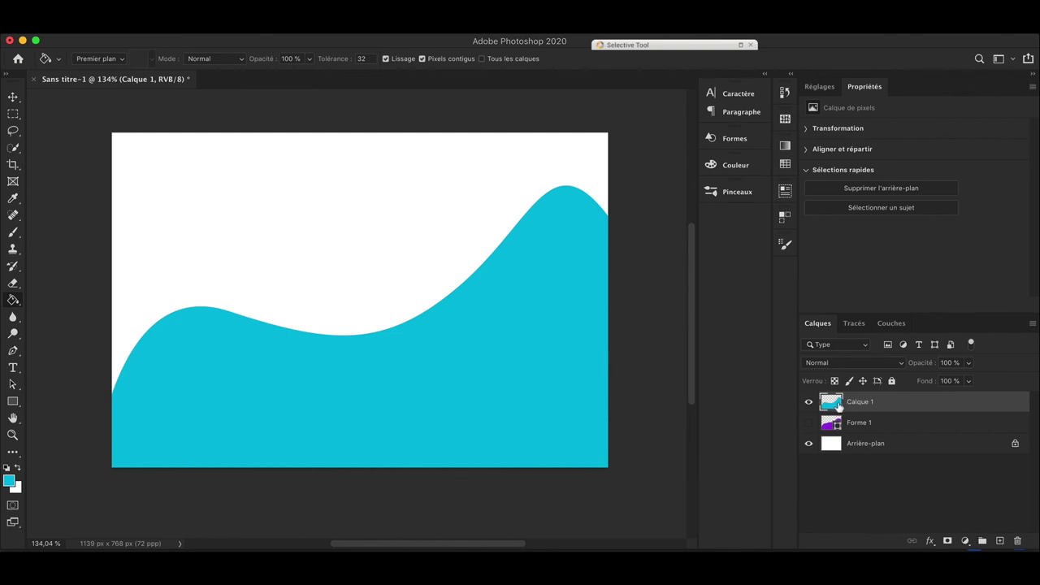
click(808, 402)
click(808, 422)
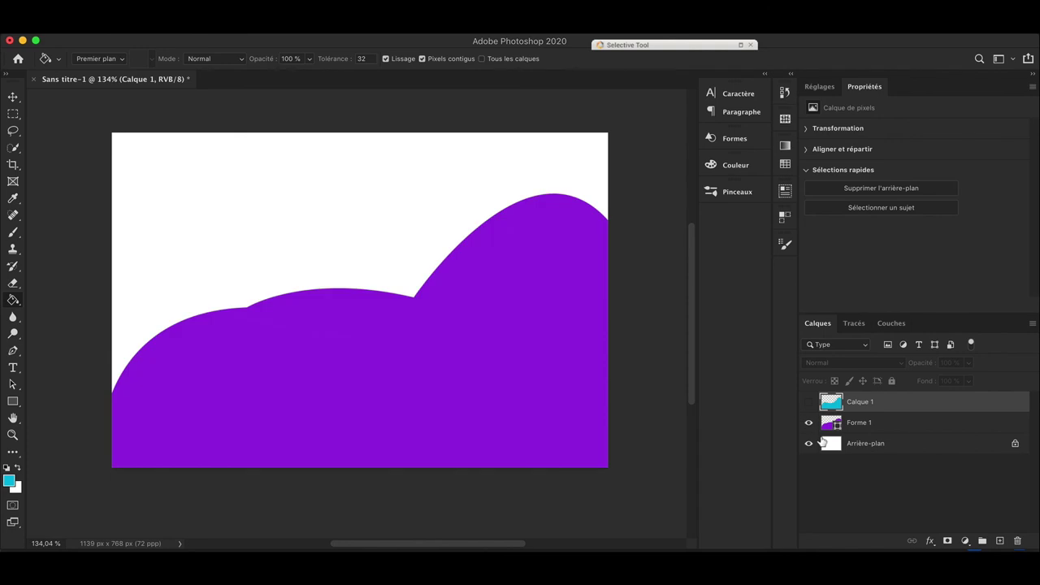
Preview a different purple for Forme 1, cancel it, and reselect the visible cyan wave layer.
double_click(839, 428)
mouse_move(713, 203)
mouse_down()
mouse_move(752, 149)
mouse_move(772, 143)
mouse_up()
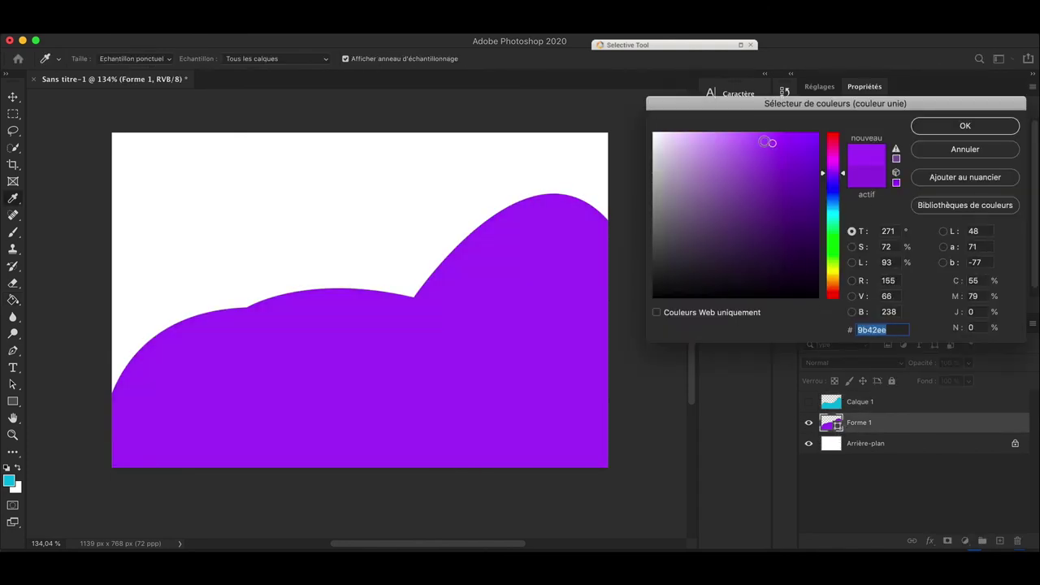
click(1004, 150)
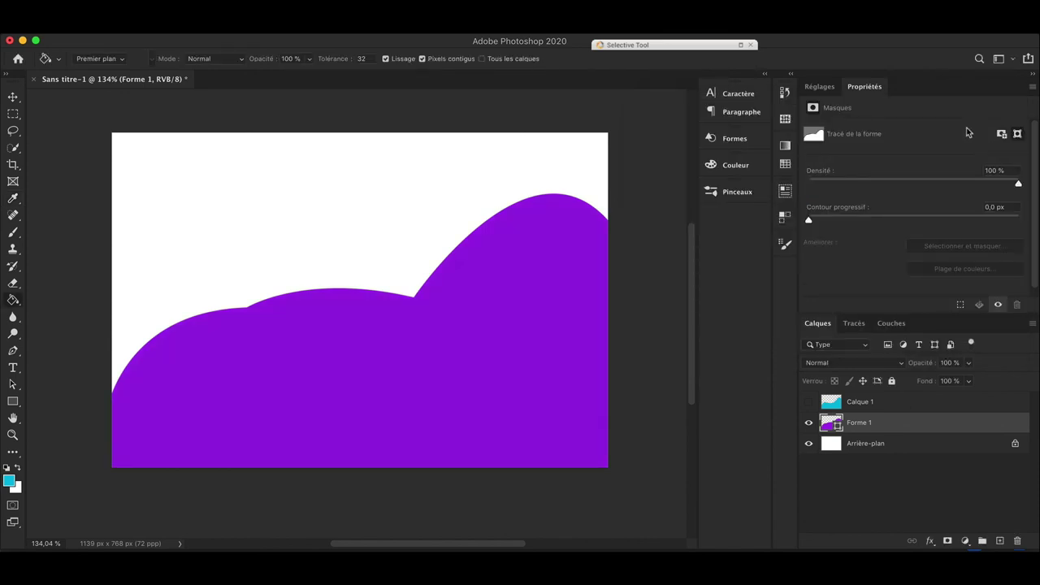
click(855, 406)
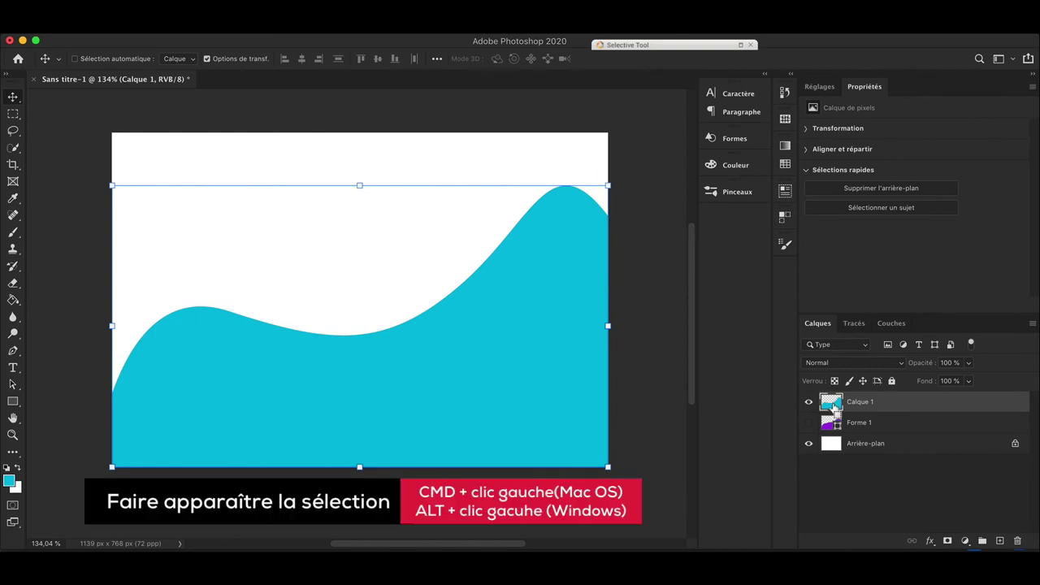
Load the cyan wave's pixels as a selection and set magenta as the foreground colour.
super+click(831, 403)
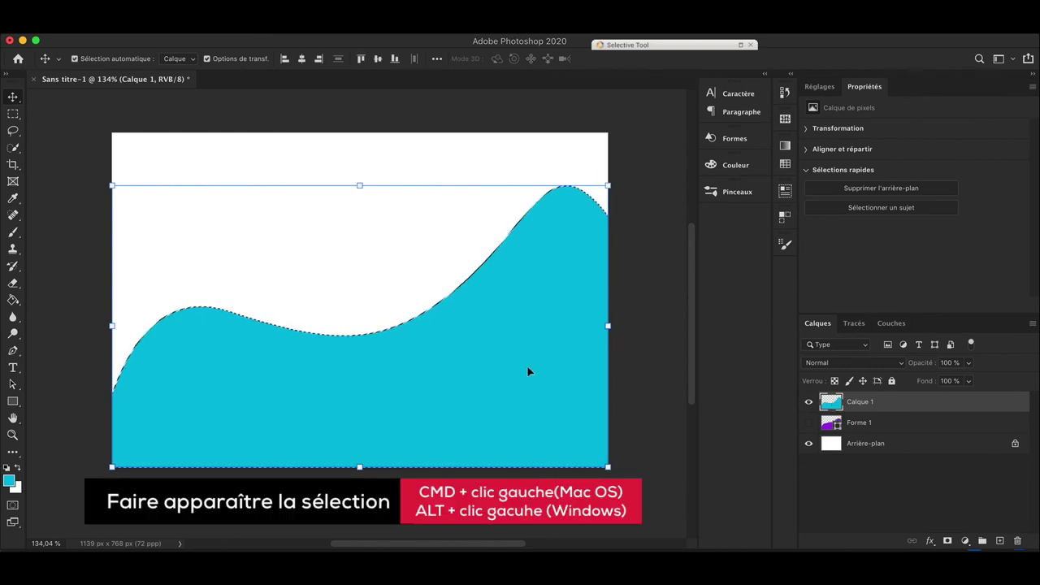
click(742, 174)
click(641, 182)
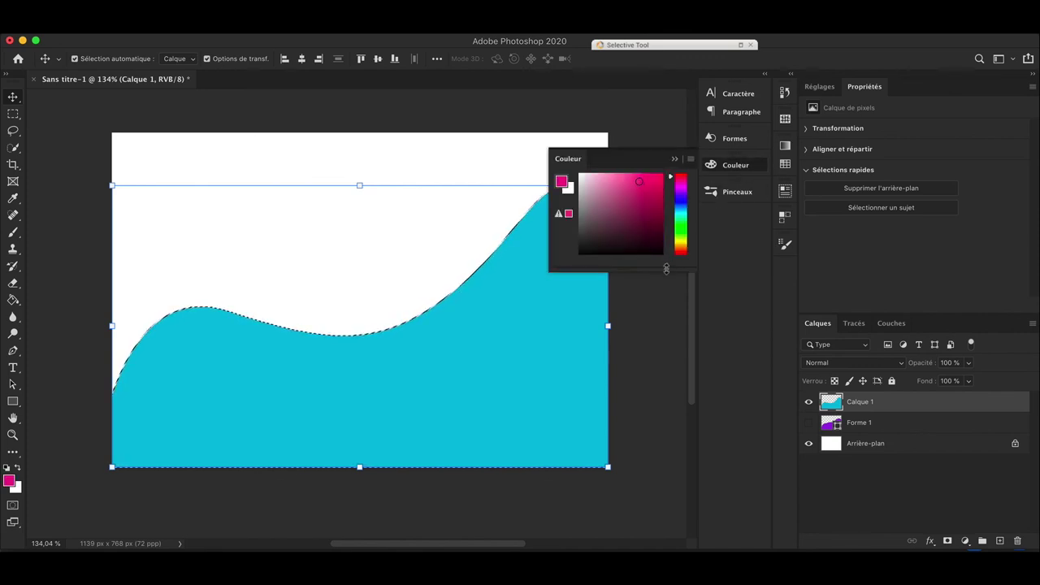
click(721, 168)
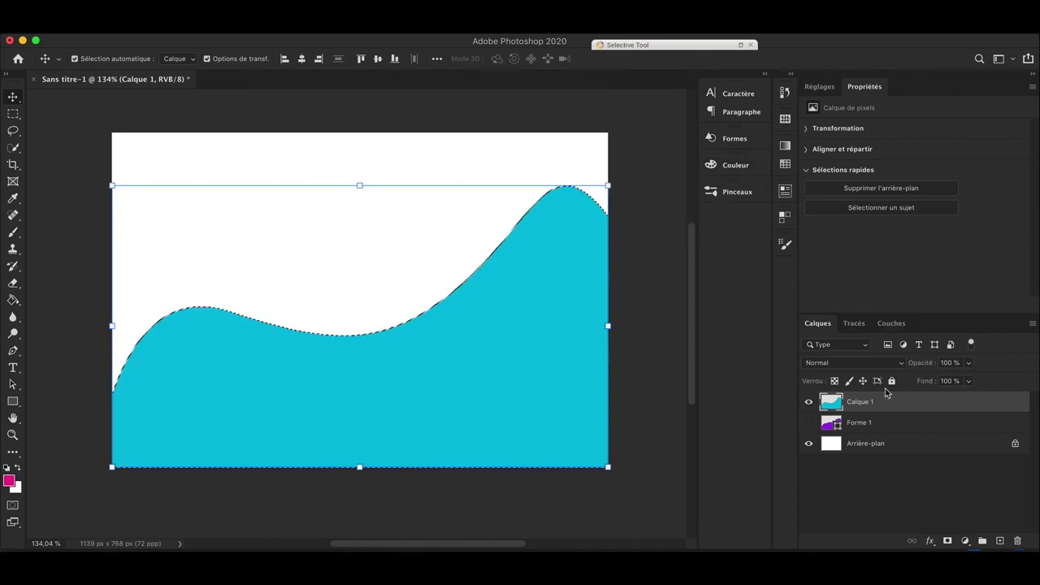
Fill the whole selected wave with magenta using Option+Return, then deselect.
key(g)
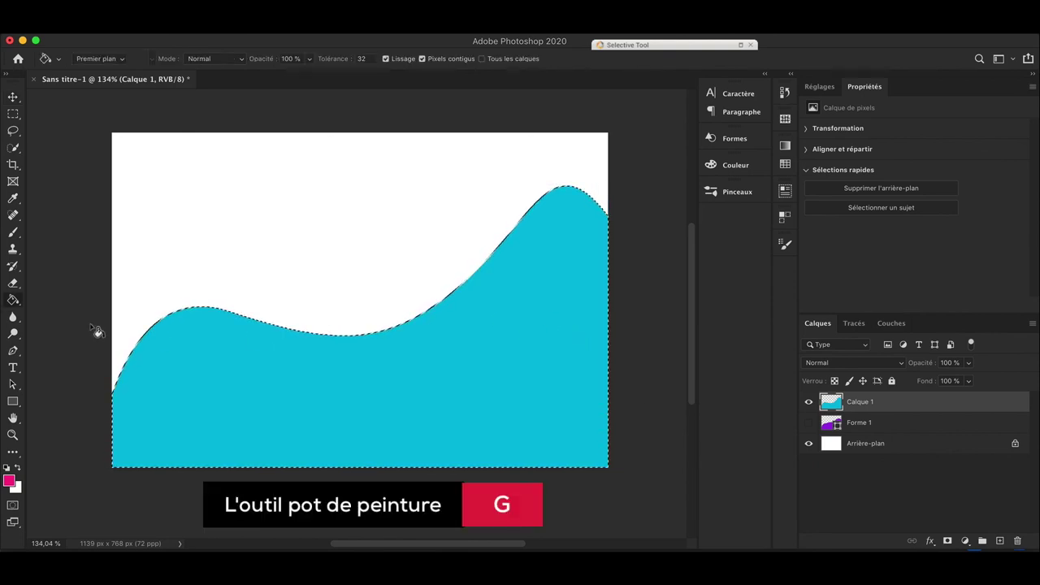
right_click(13, 300)
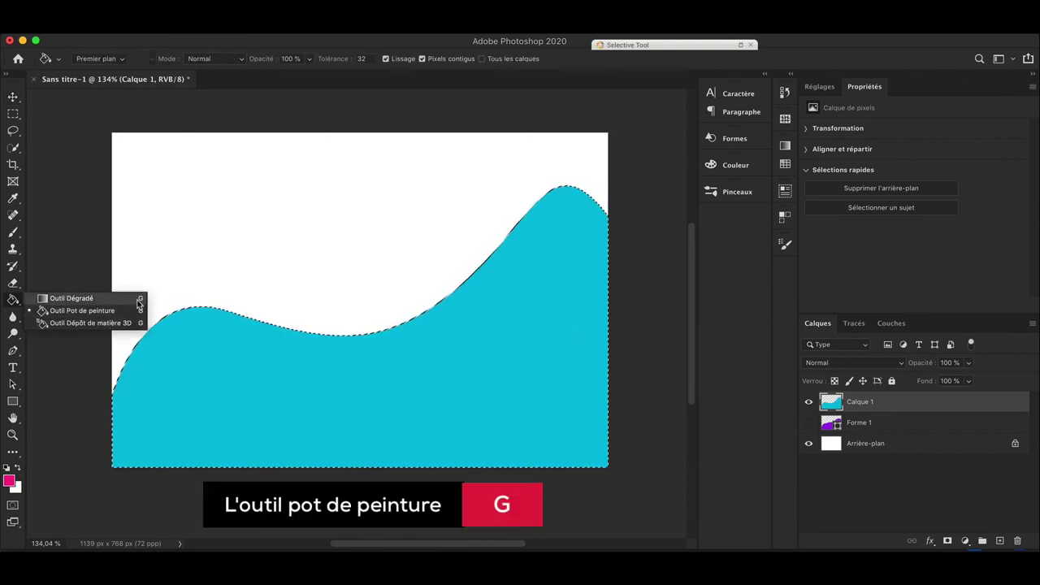
click(44, 310)
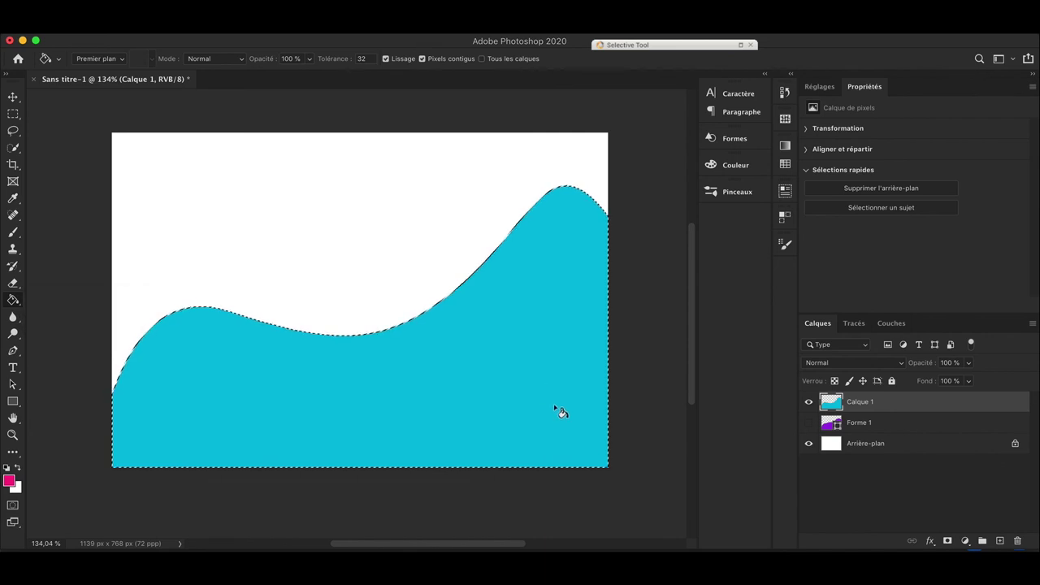
click(574, 447)
key(ctrl+z)
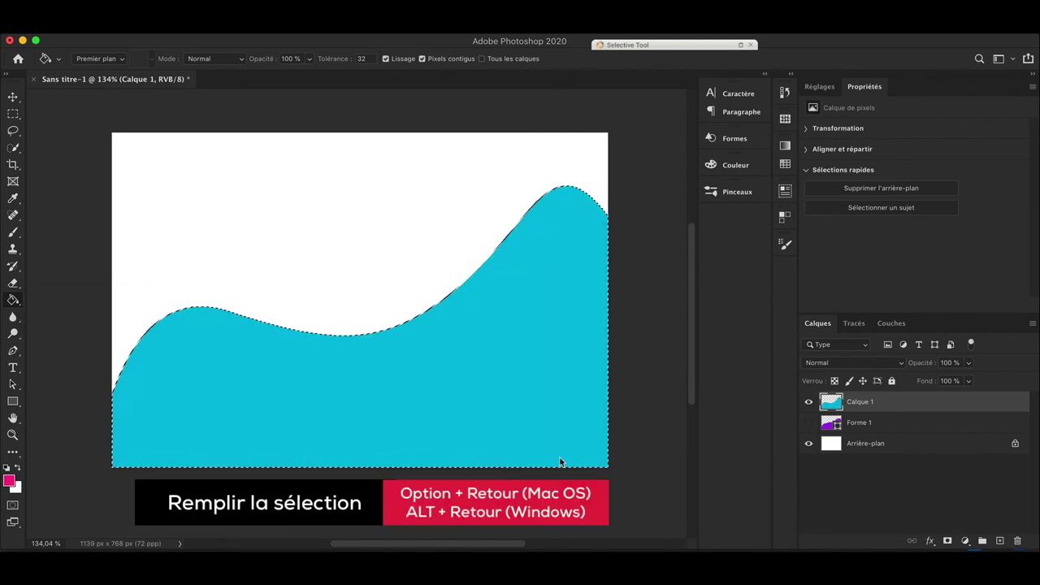
key(alt+Return)
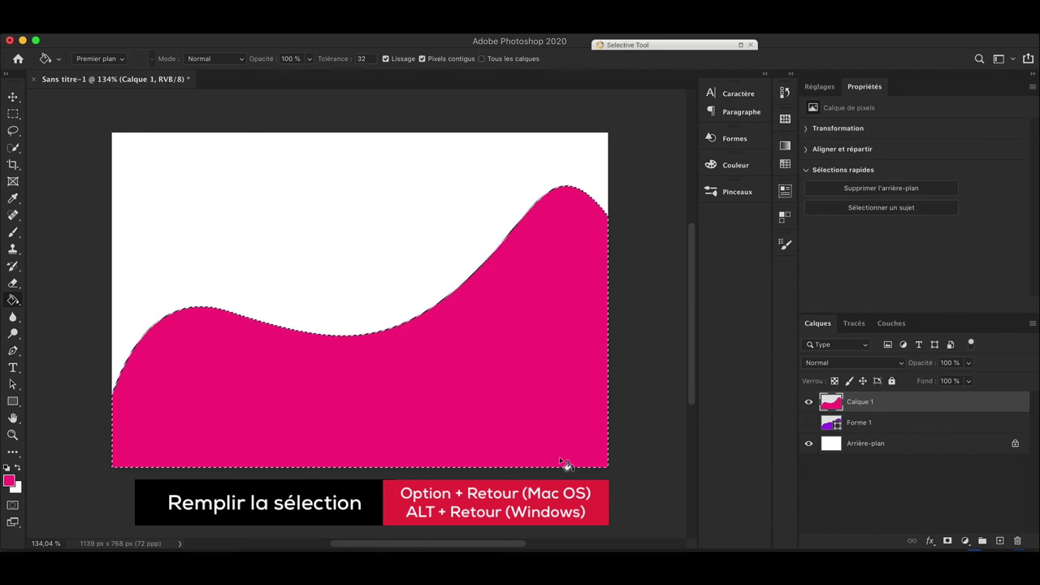
key(ctrl+d)
Open and dismiss Calque 1's Layer Style options twice without changes.
double_click(836, 403)
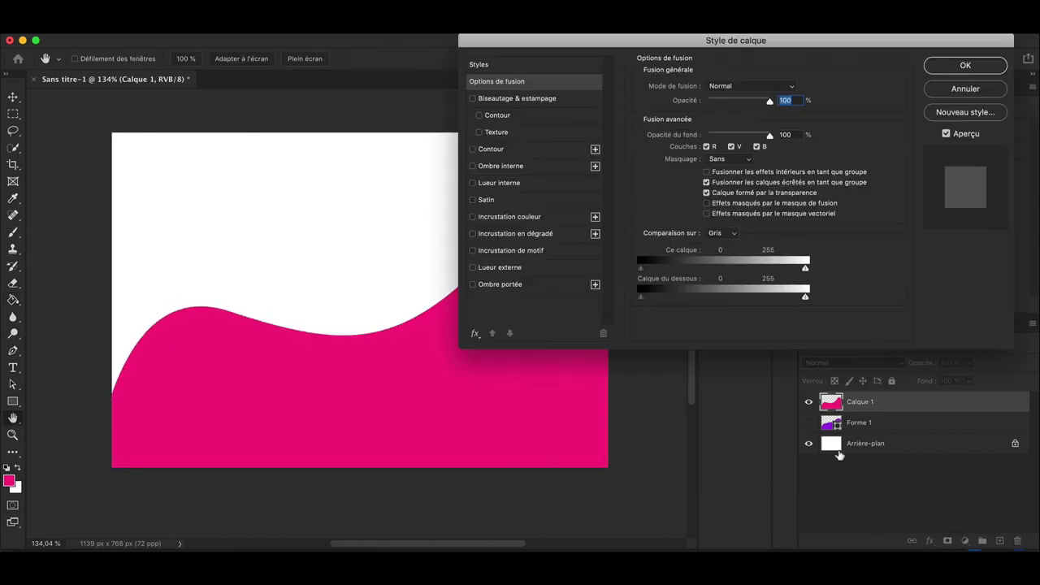
key(Escape)
double_click(834, 403)
key(Escape)
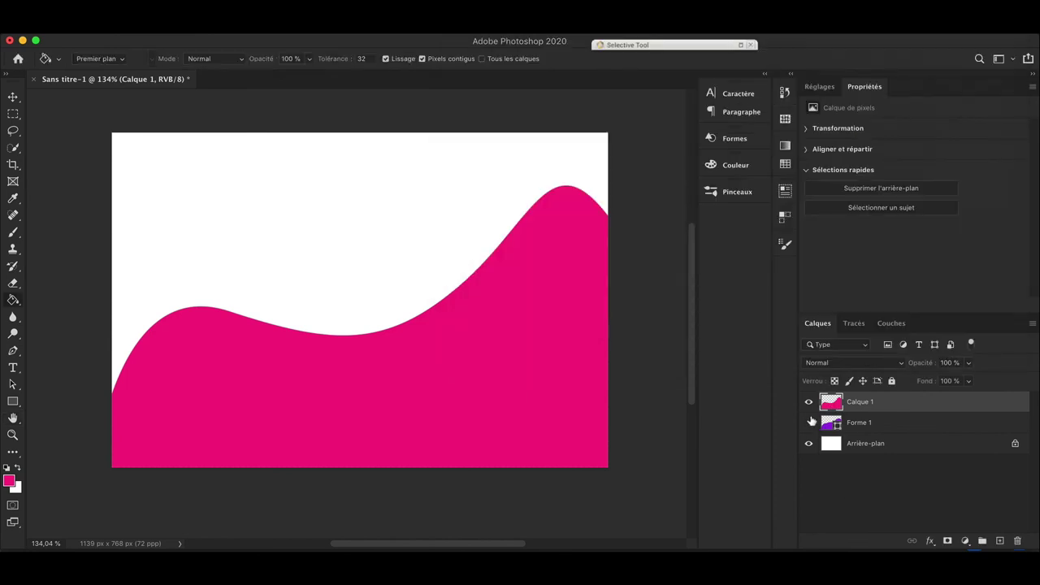
Hide the pink wave, show the purple Forme 1 shape, and preview a darker fill colour.
click(809, 401)
click(808, 422)
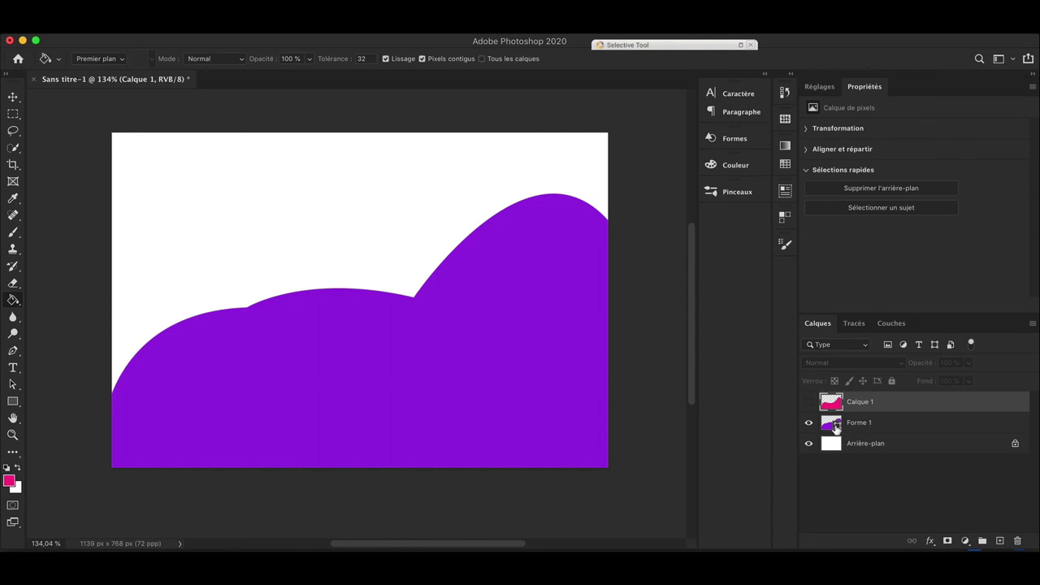
double_click(838, 424)
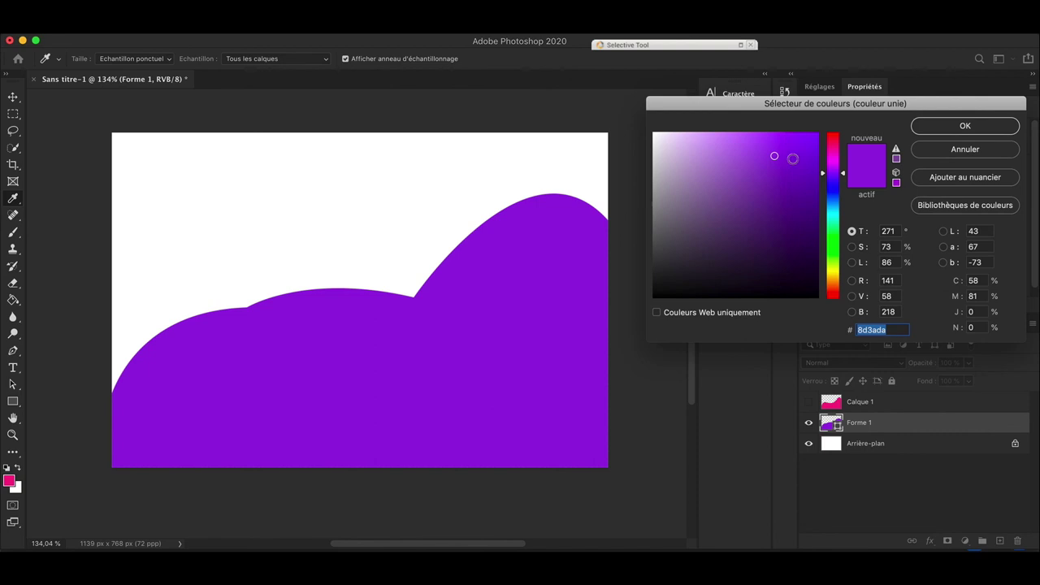
drag(764, 207, 809, 245)
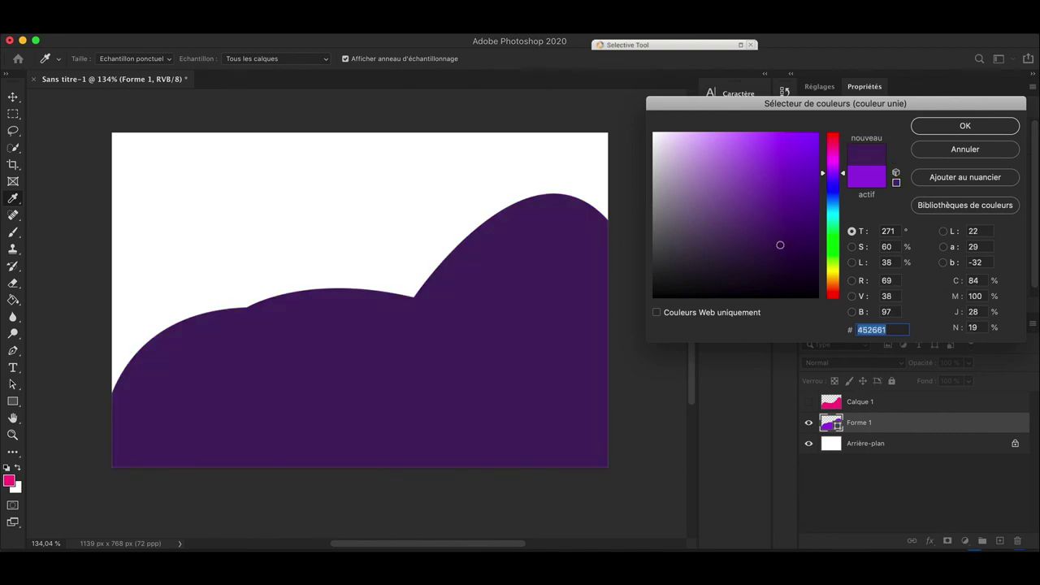
drag(833, 173, 835, 276)
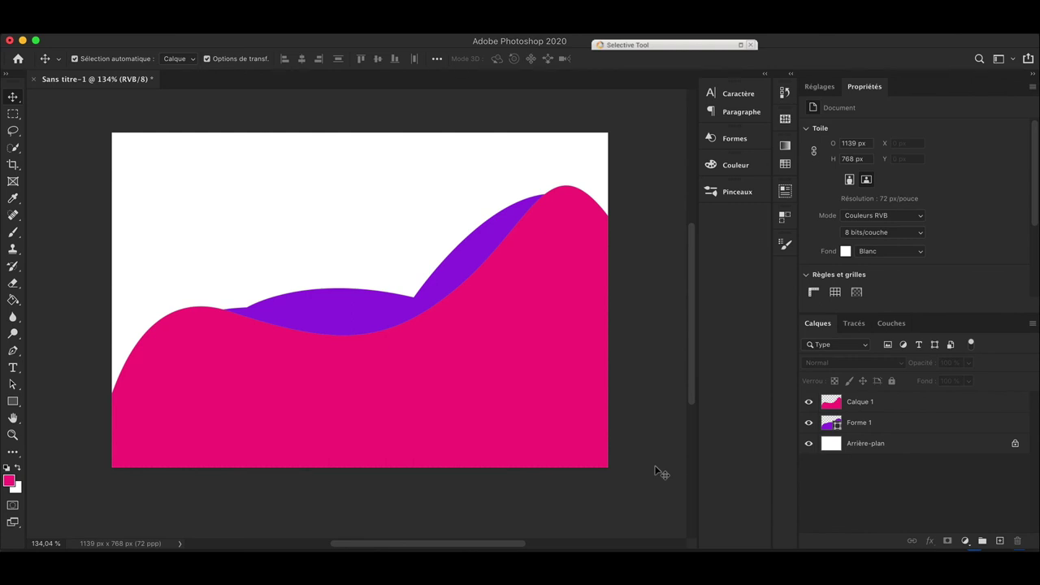
key(ctrl+0)
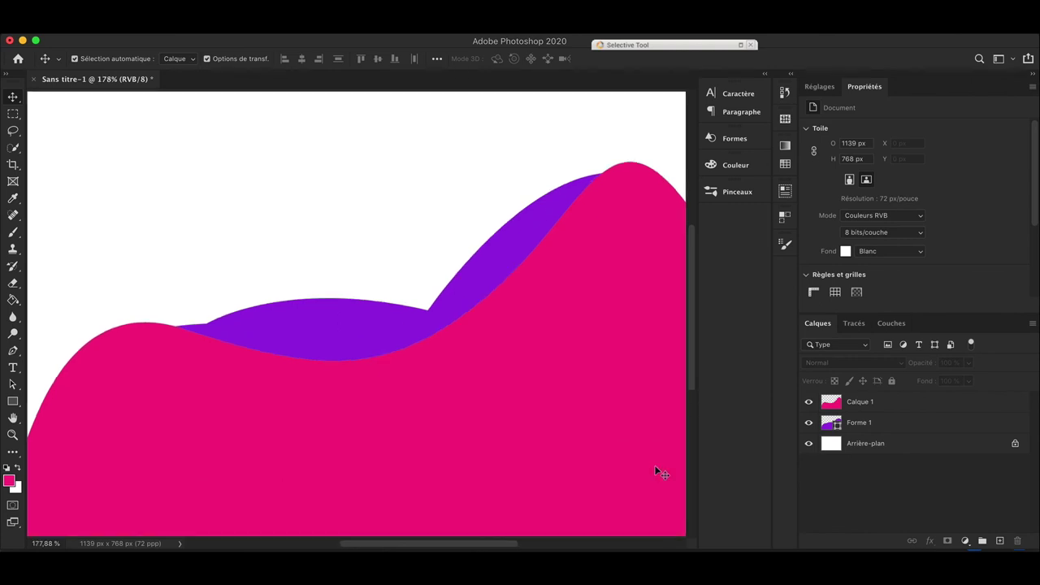